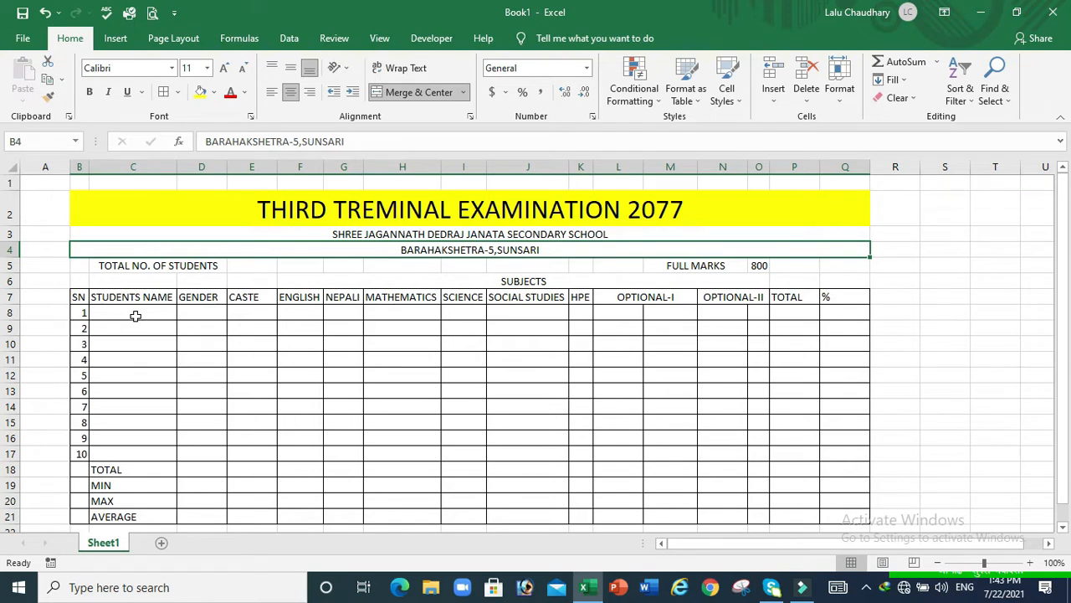
Enter CLASS-10 in cell H5 beside TOTAL NO. OF STUDENTS
{"action": "left_click", "coordinate": [135, 316]}
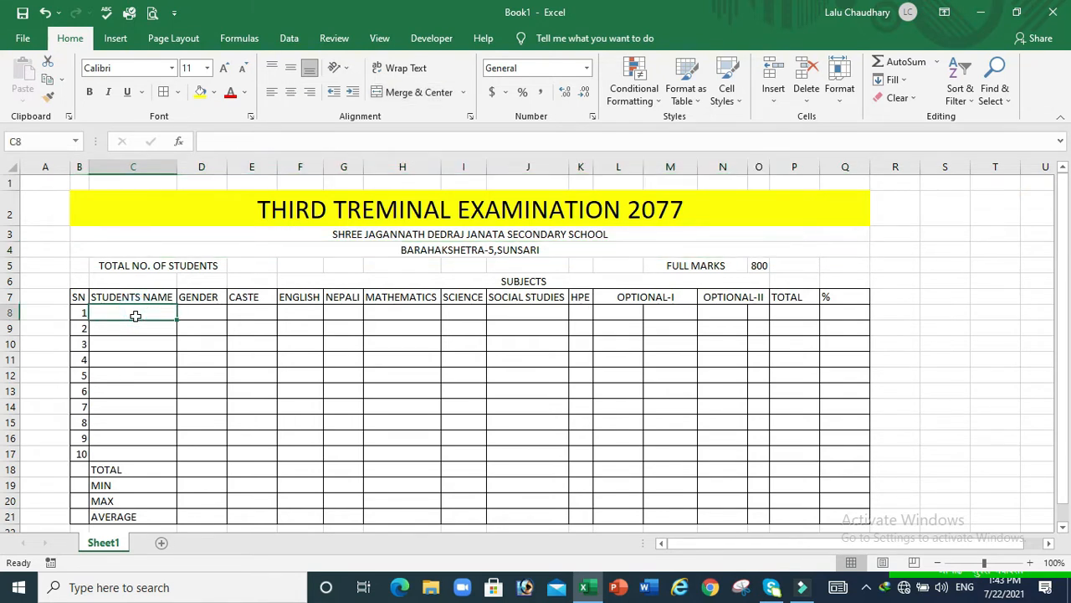
{"action": "left_click", "coordinate": [388, 269]}
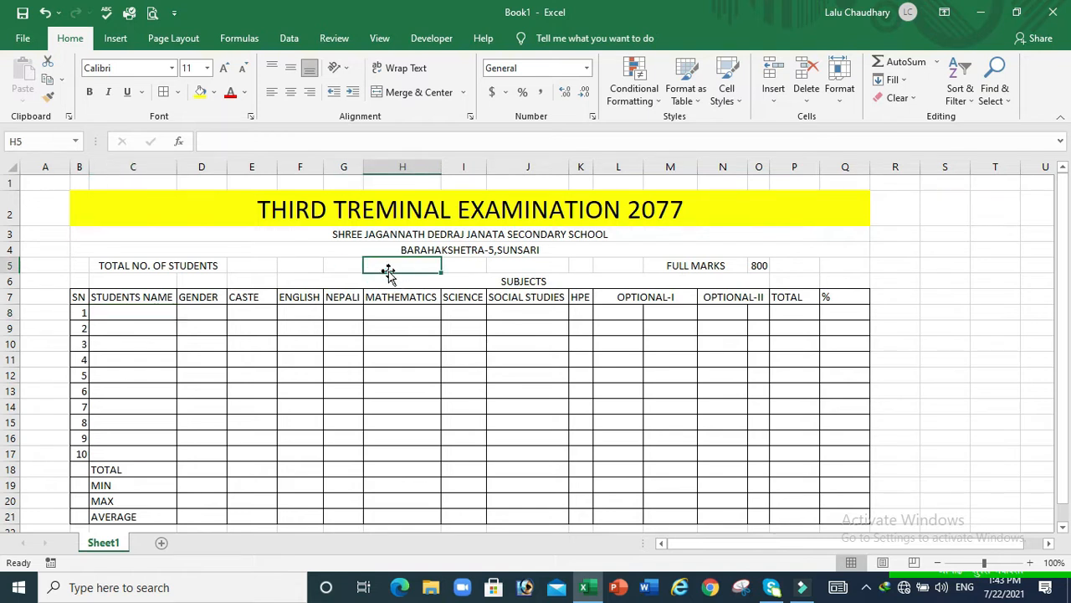
{"action": "type", "text": "CLASS-10"}
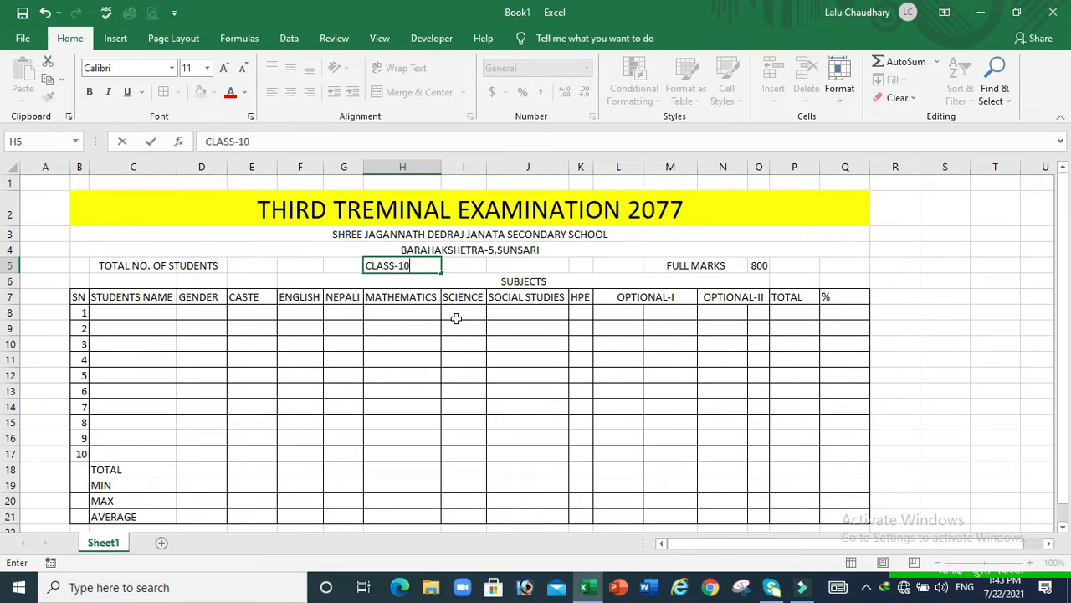
{"action": "left_click", "coordinate": [154, 312]}
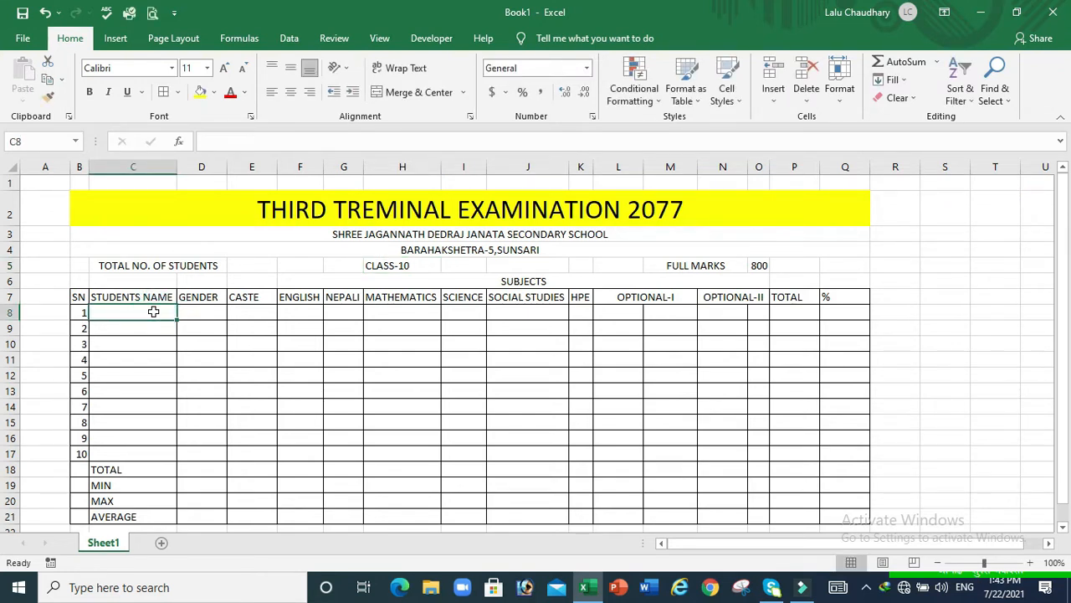
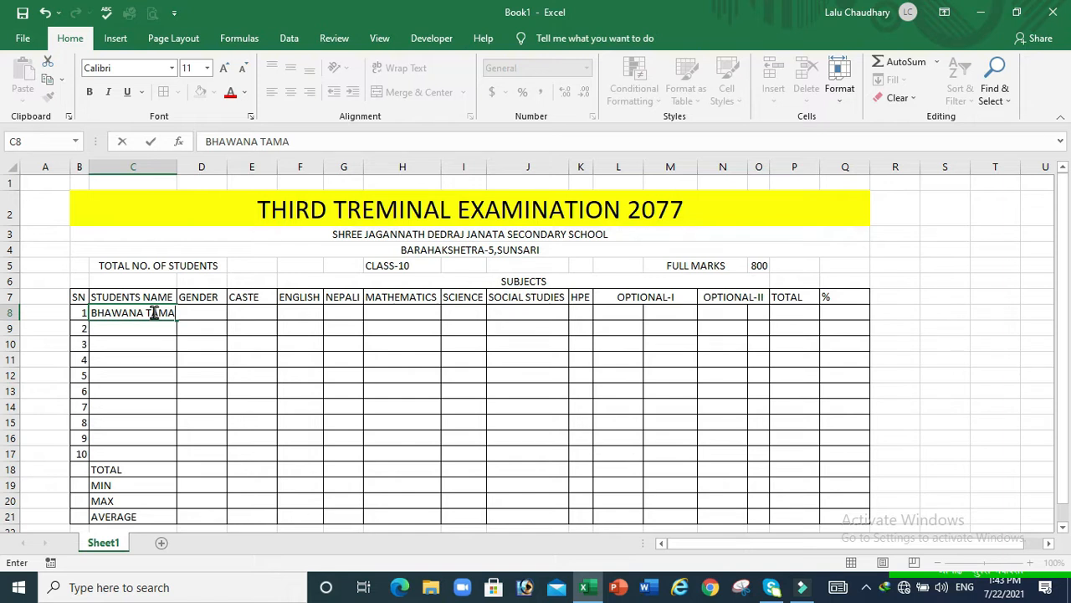
Enter the first student's name in C8, fill names down to C17, and autofit column C
{"action": "left_click", "coordinate": [167, 358]}
{"action": "left_click", "coordinate": [145, 309]}
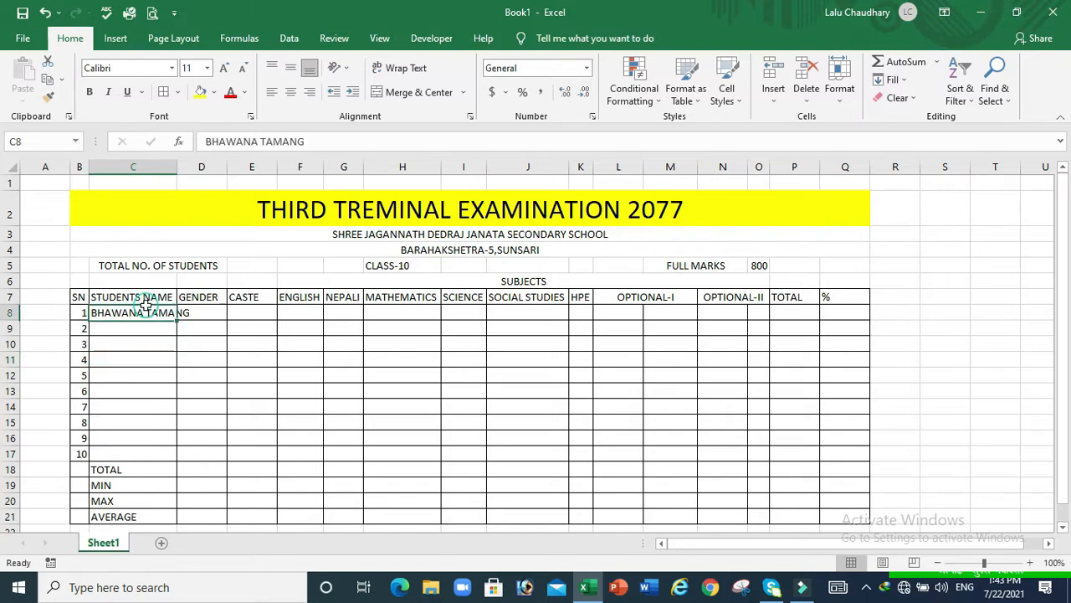
{"action": "left_click_drag", "start_coordinate": [178, 319], "coordinate": [178, 458]}
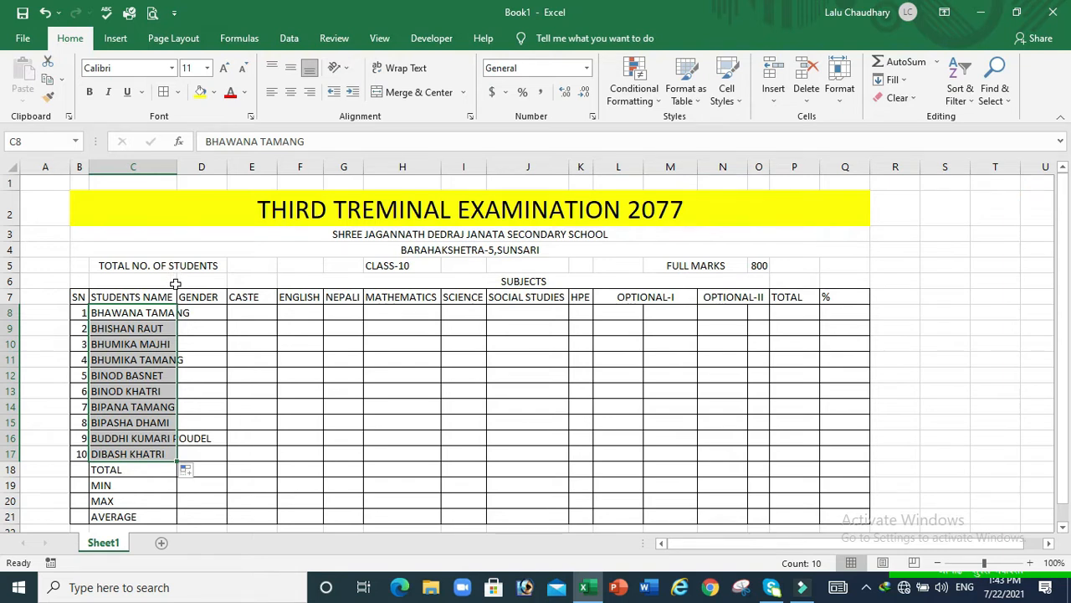
{"action": "double_click", "coordinate": [178, 166]}
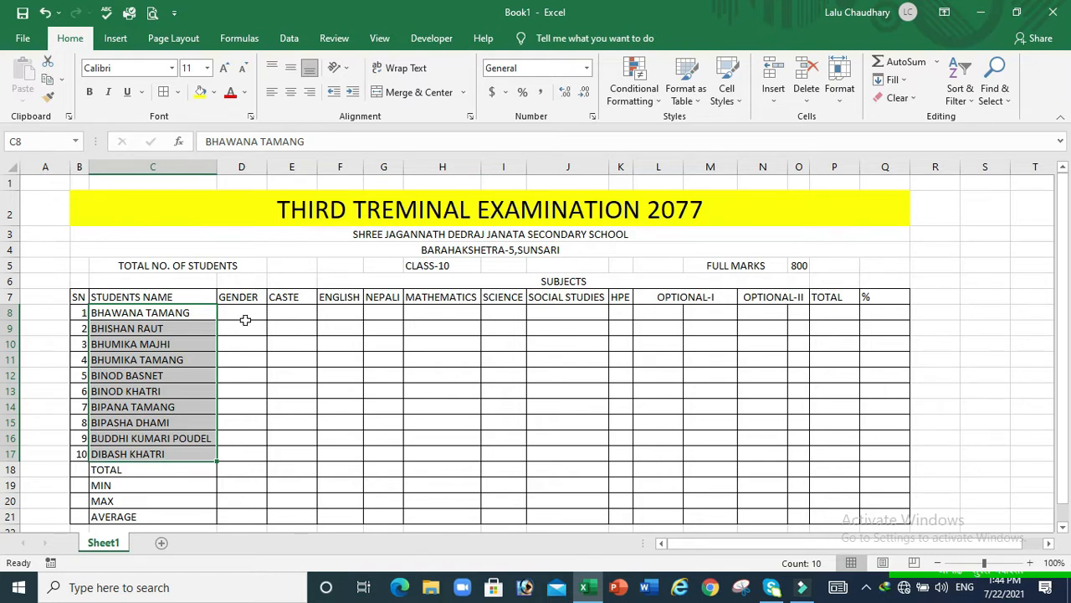
{"action": "left_click", "coordinate": [256, 311]}
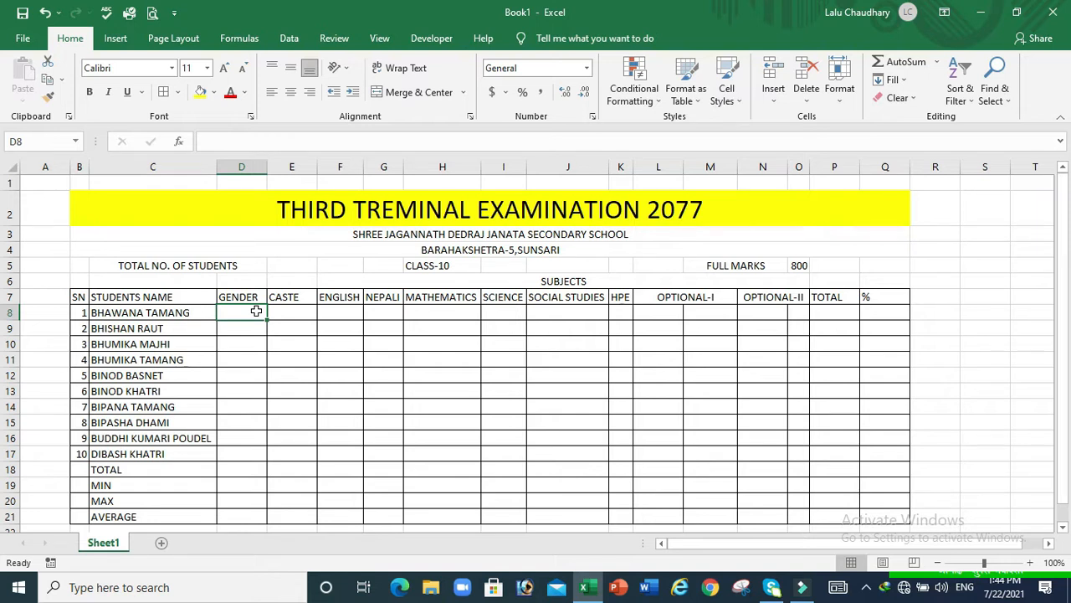
Give cell D8 a data-validation List with source MALE,FEMALE
{"action": "left_click", "coordinate": [293, 47]}
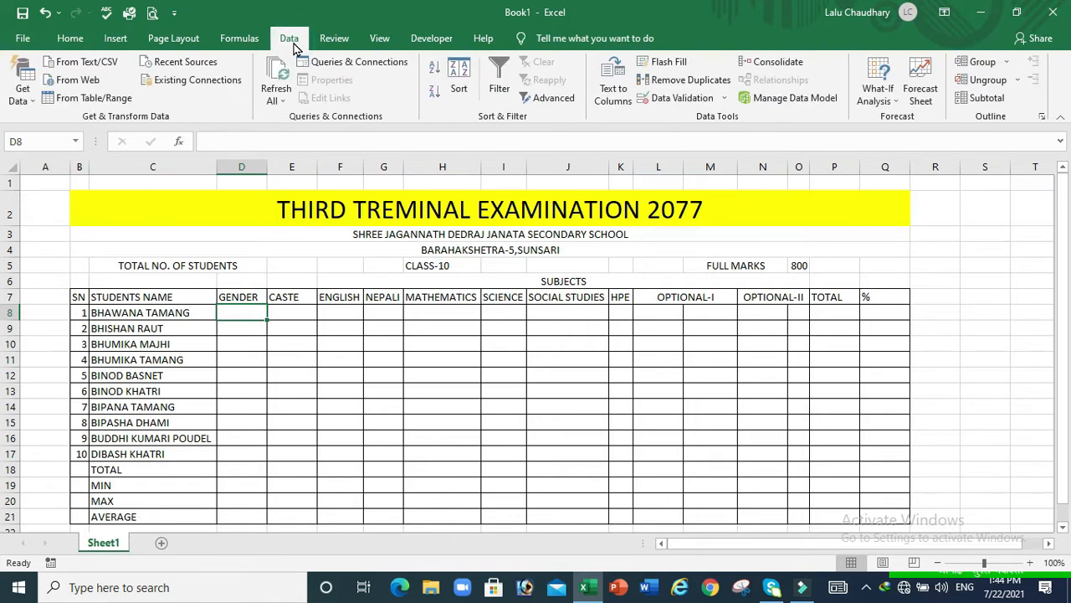
{"action": "left_click", "coordinate": [682, 99]}
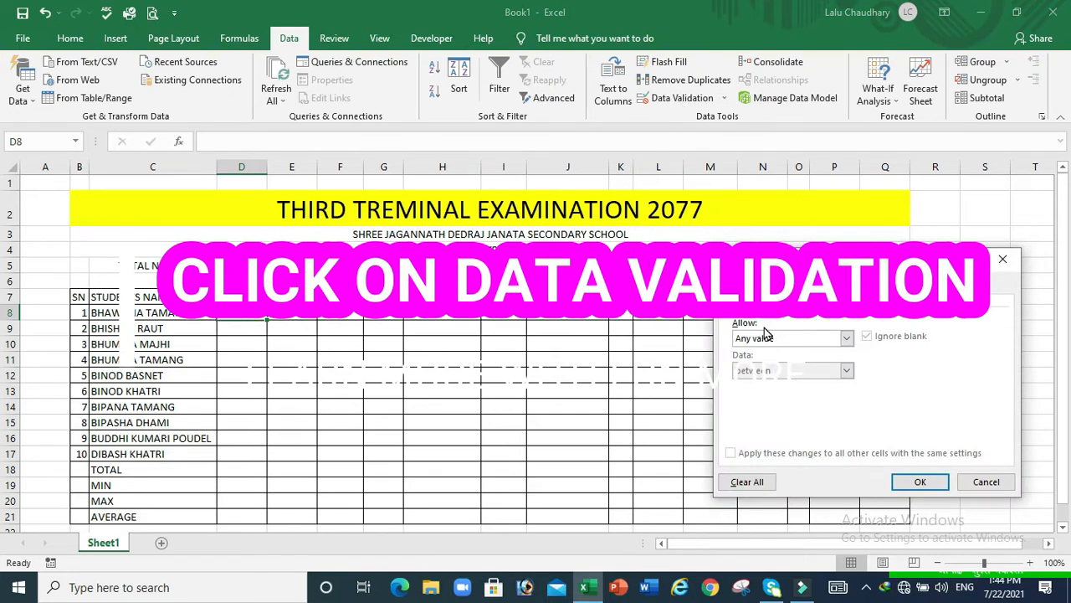
{"action": "left_click", "coordinate": [847, 338]}
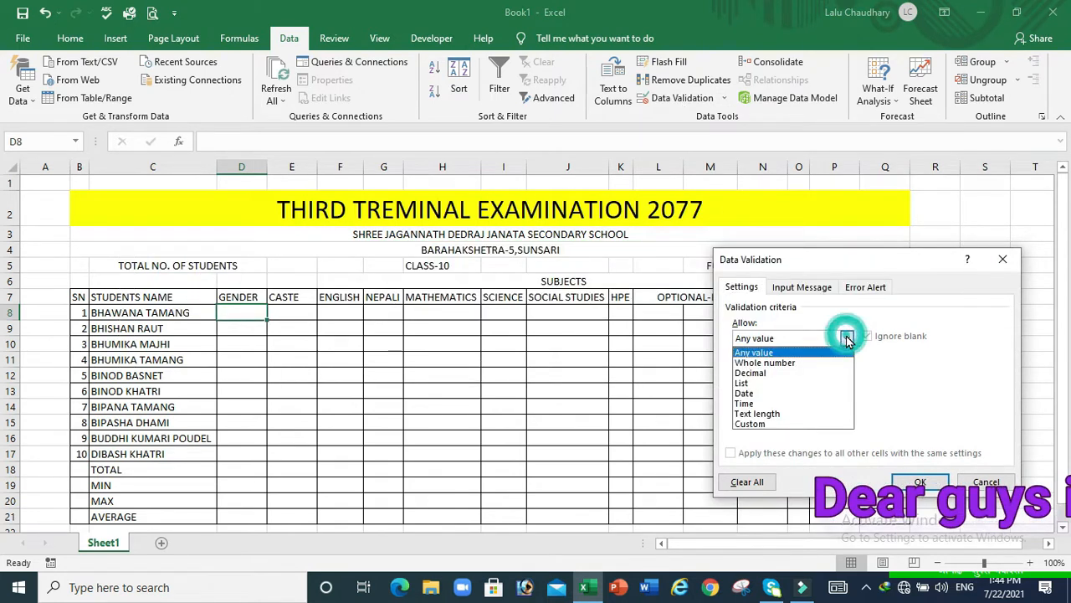
{"action": "left_click", "coordinate": [751, 385]}
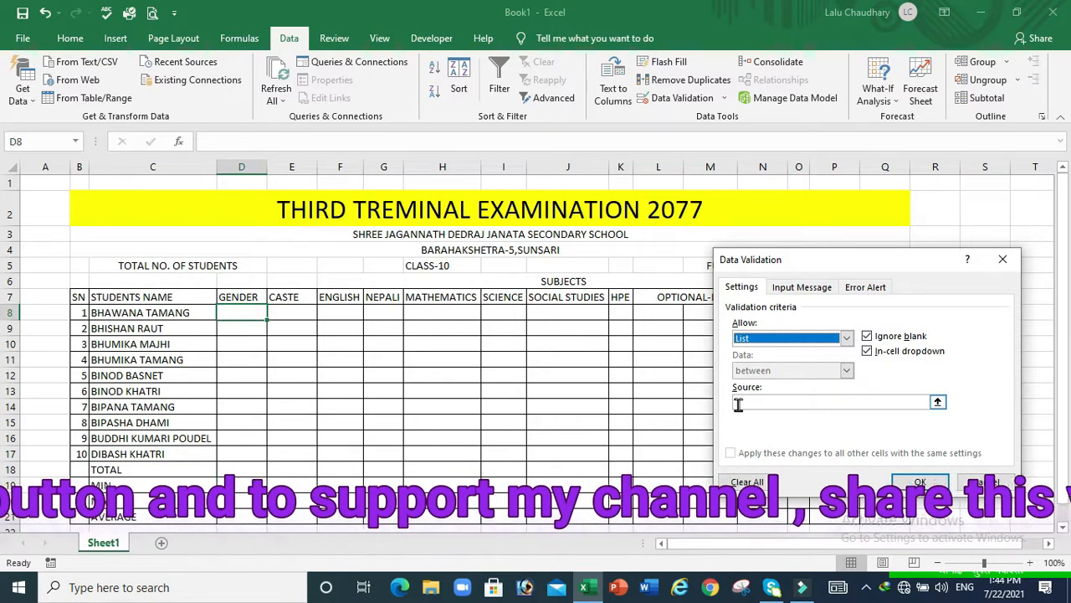
{"action": "left_click", "coordinate": [738, 404]}
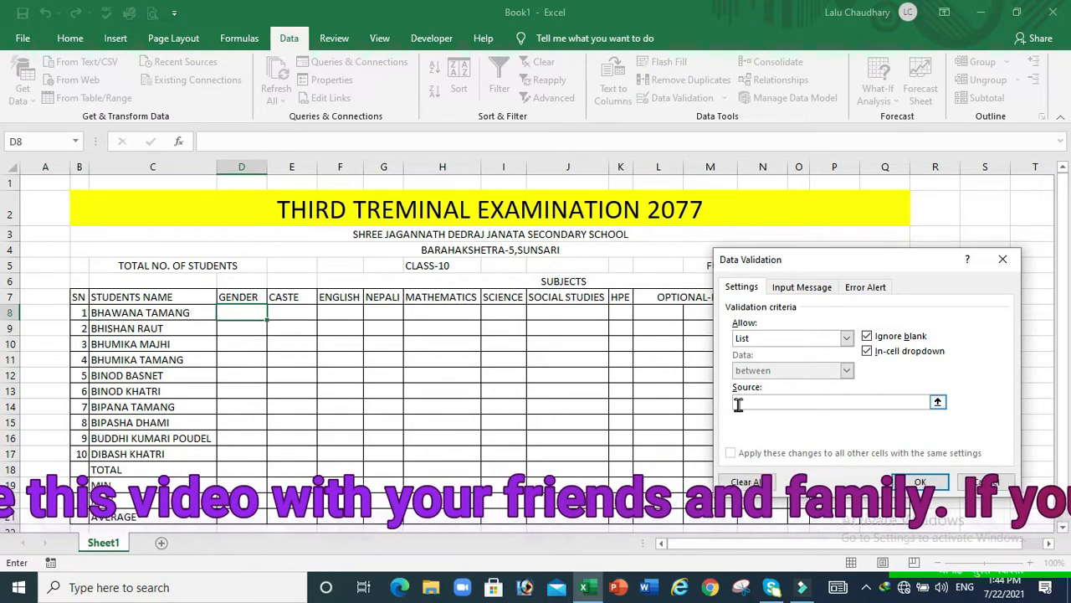
{"action": "type", "text": "MALE,F"}
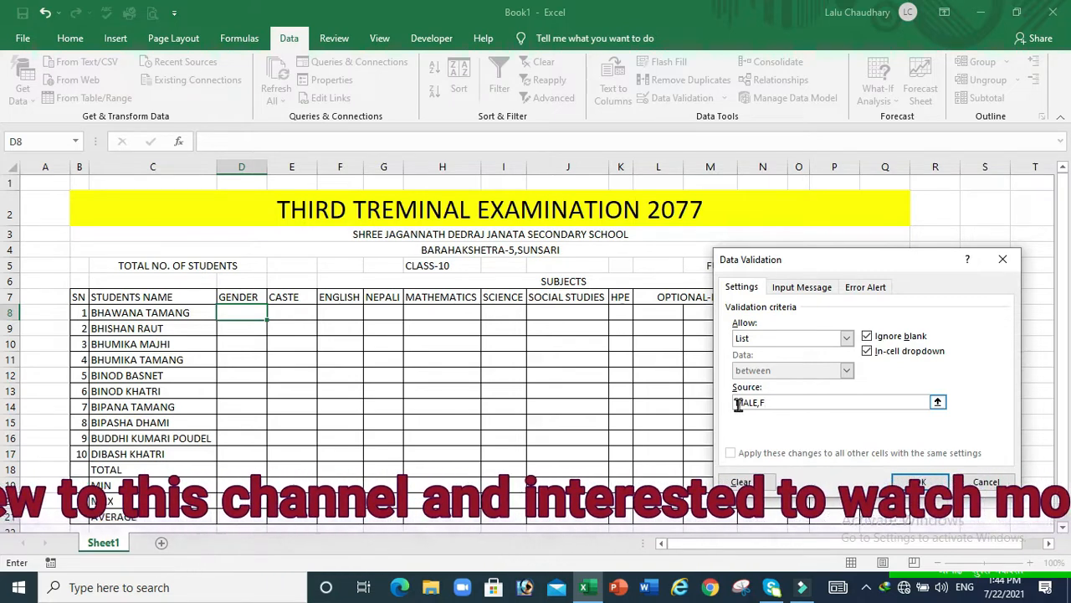
{"action": "type", "text": "EMALE"}
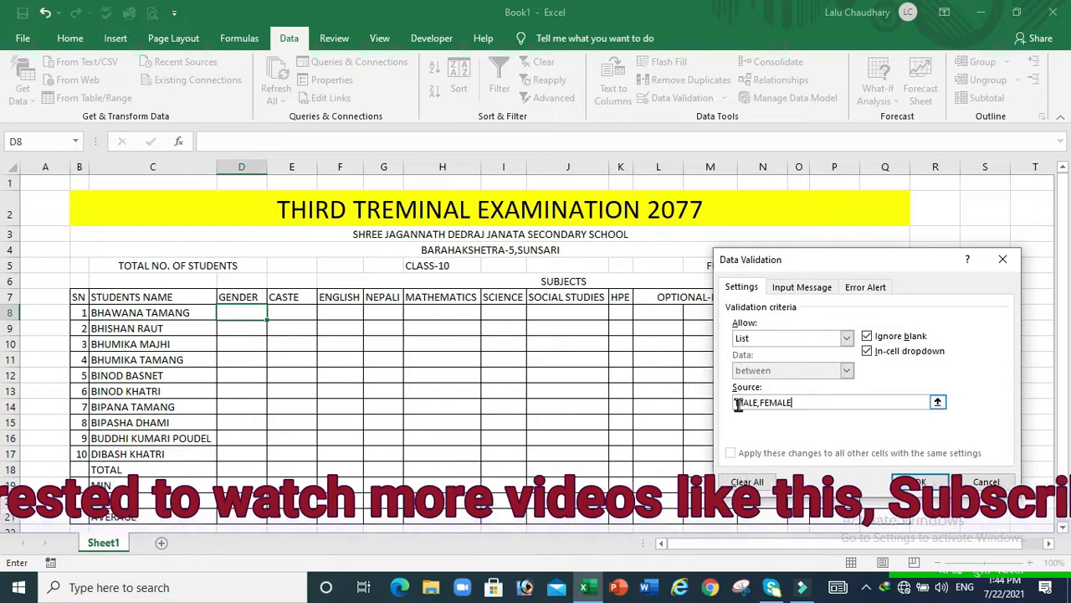
{"action": "left_click", "coordinate": [919, 482]}
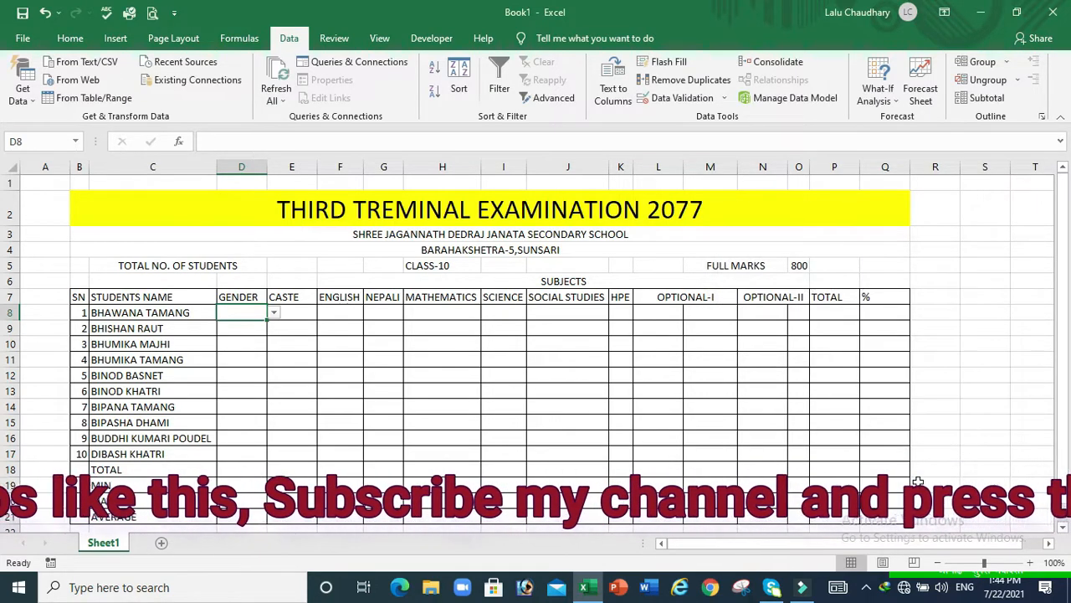
Copy D8's MALE/FEMALE validation list down to D17
{"action": "left_click", "coordinate": [276, 313]}
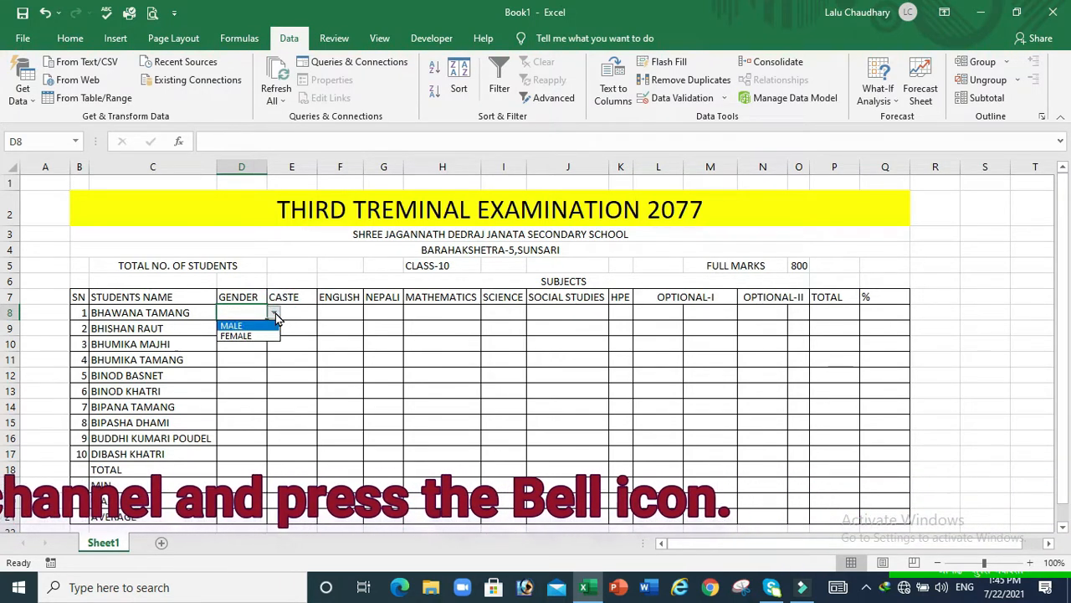
{"action": "left_click", "coordinate": [253, 310]}
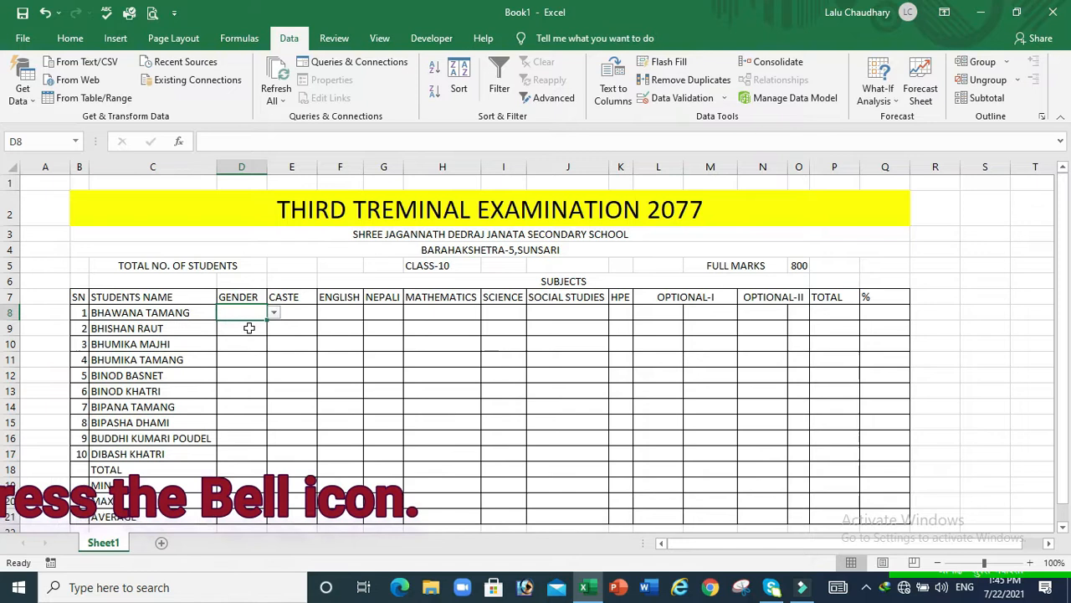
{"action": "left_click", "coordinate": [250, 328]}
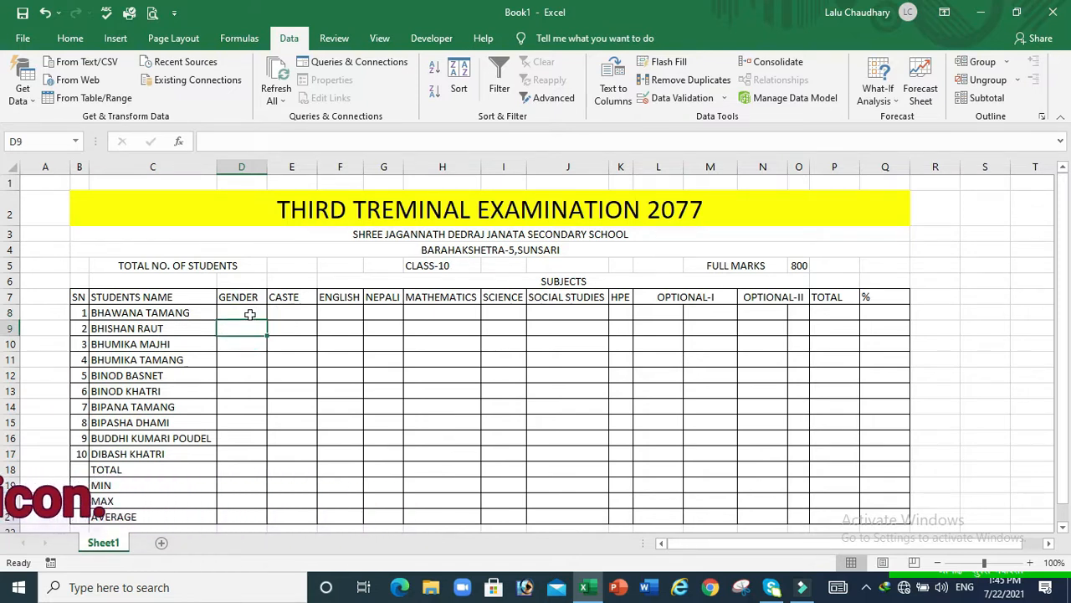
{"action": "left_click", "coordinate": [250, 314]}
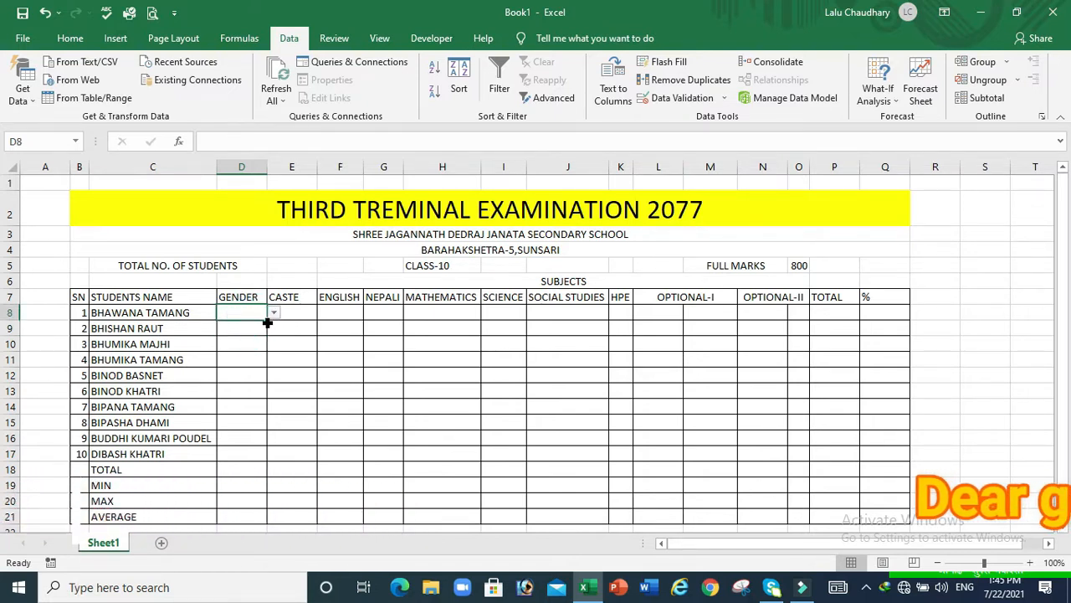
{"action": "left_click_drag", "start_coordinate": [265, 320], "coordinate": [271, 462]}
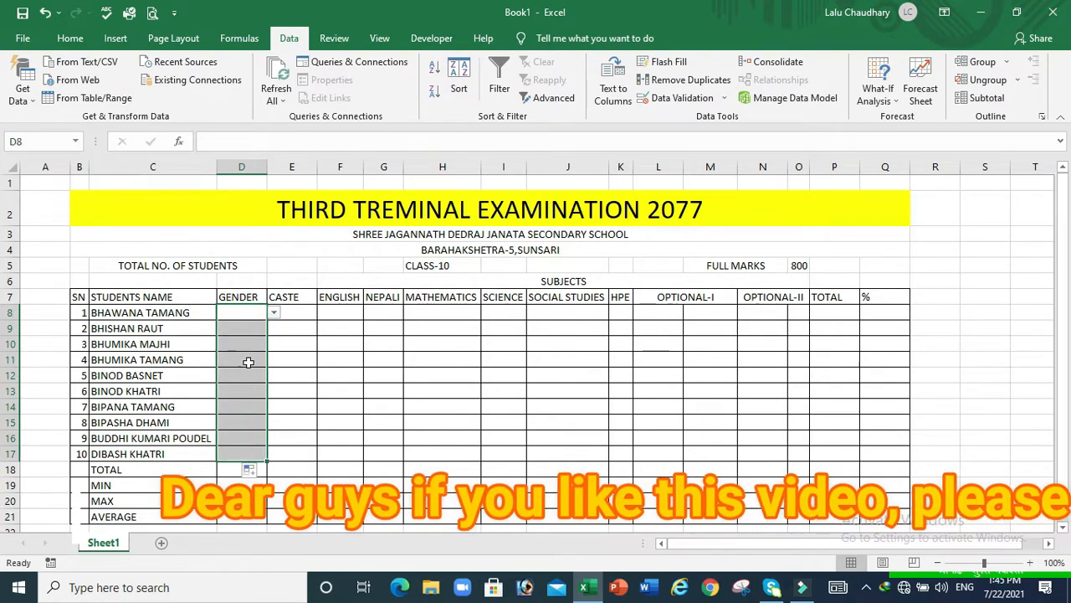
Check that cells D9 through D16 each carry the gender drop-down
{"action": "left_click", "coordinate": [248, 328]}
{"action": "left_click", "coordinate": [250, 350]}
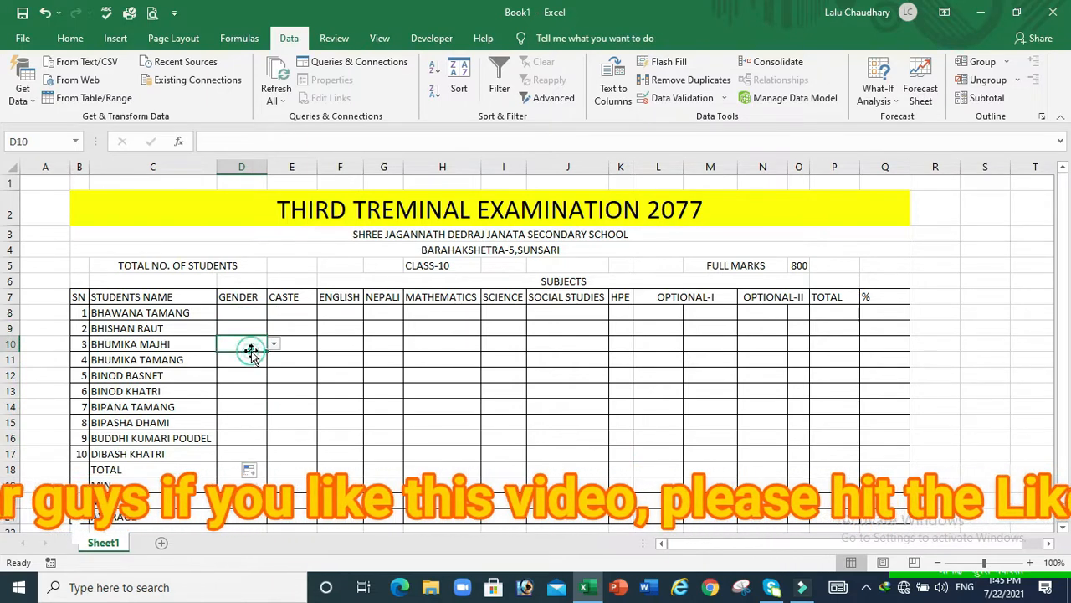
{"action": "left_click", "coordinate": [248, 359]}
{"action": "left_click", "coordinate": [251, 377]}
{"action": "left_click", "coordinate": [251, 392]}
{"action": "left_click", "coordinate": [251, 408]}
{"action": "left_click", "coordinate": [251, 423]}
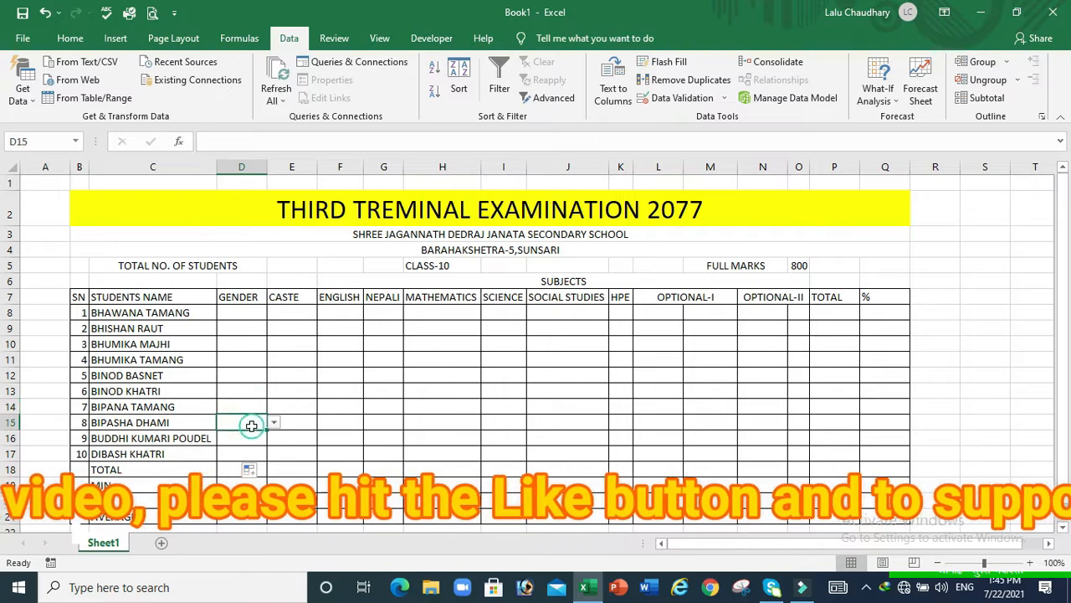
{"action": "left_click", "coordinate": [249, 439]}
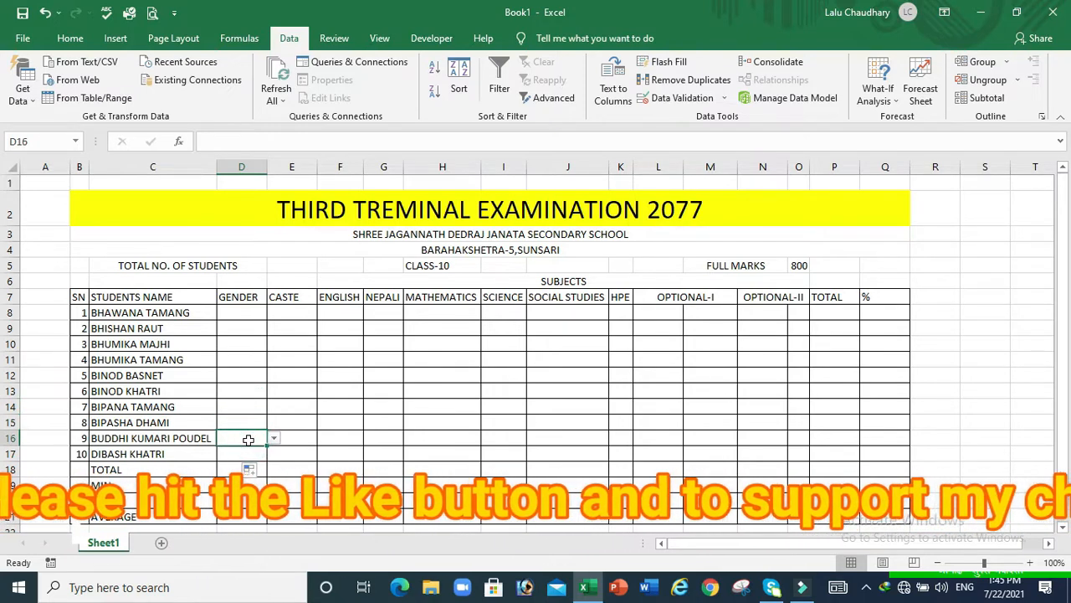
{"action": "left_click", "coordinate": [237, 312]}
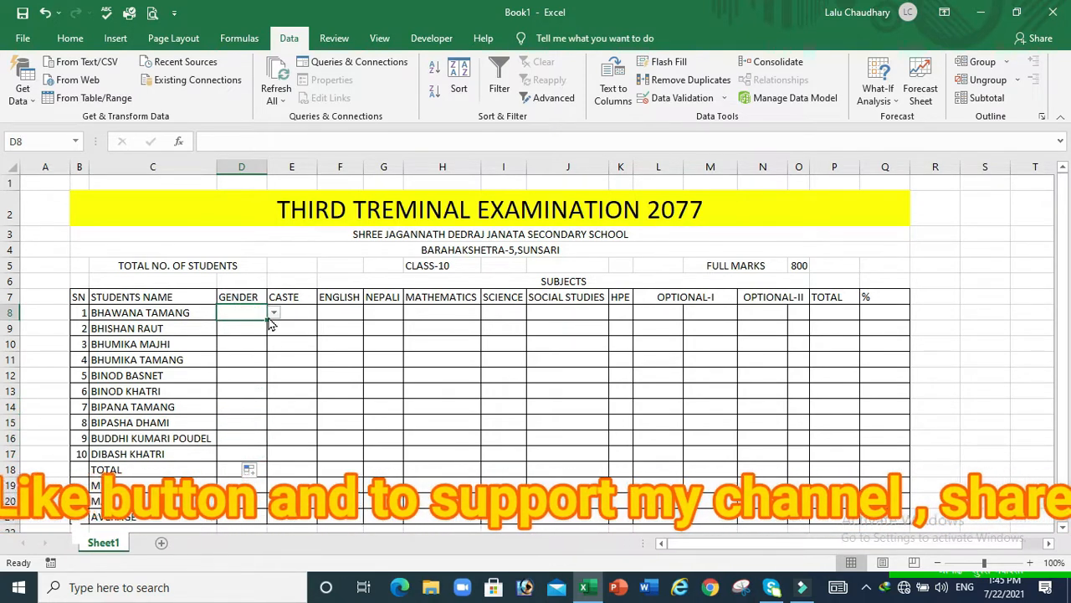
Set genders D8–D12 to FEMALE, MALE, FEMALE, FEMALE, MALE from the drop-downs
{"action": "left_click", "coordinate": [274, 313]}
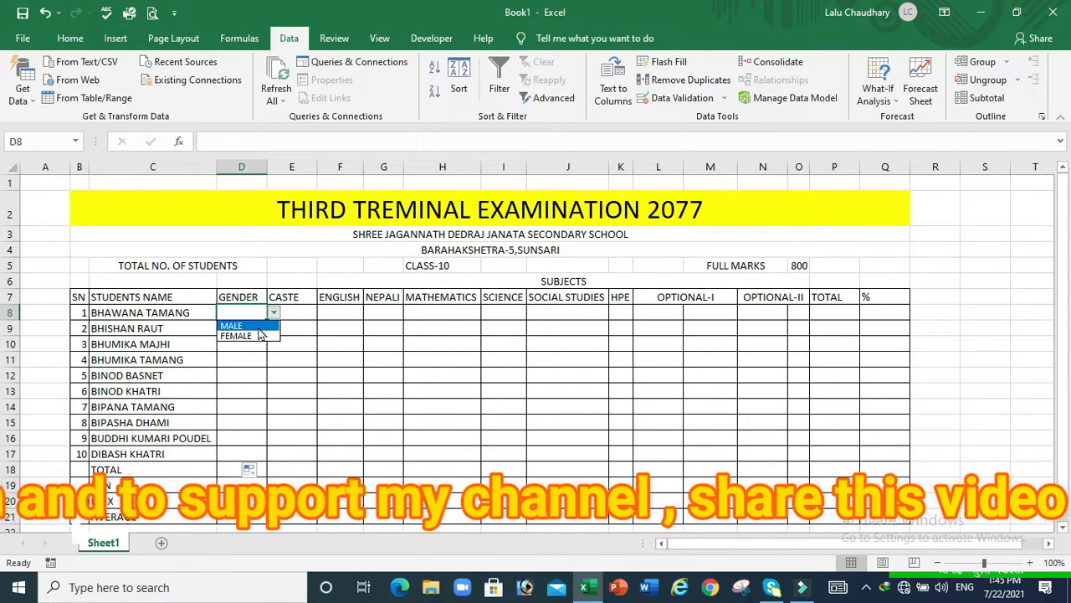
{"action": "left_click", "coordinate": [253, 338]}
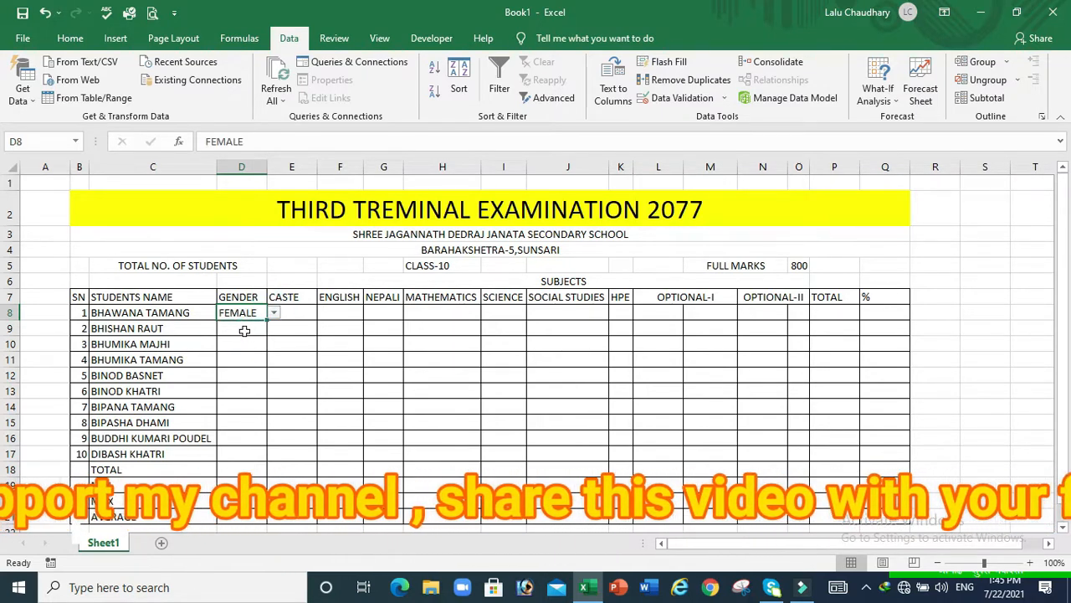
{"action": "left_click", "coordinate": [248, 330]}
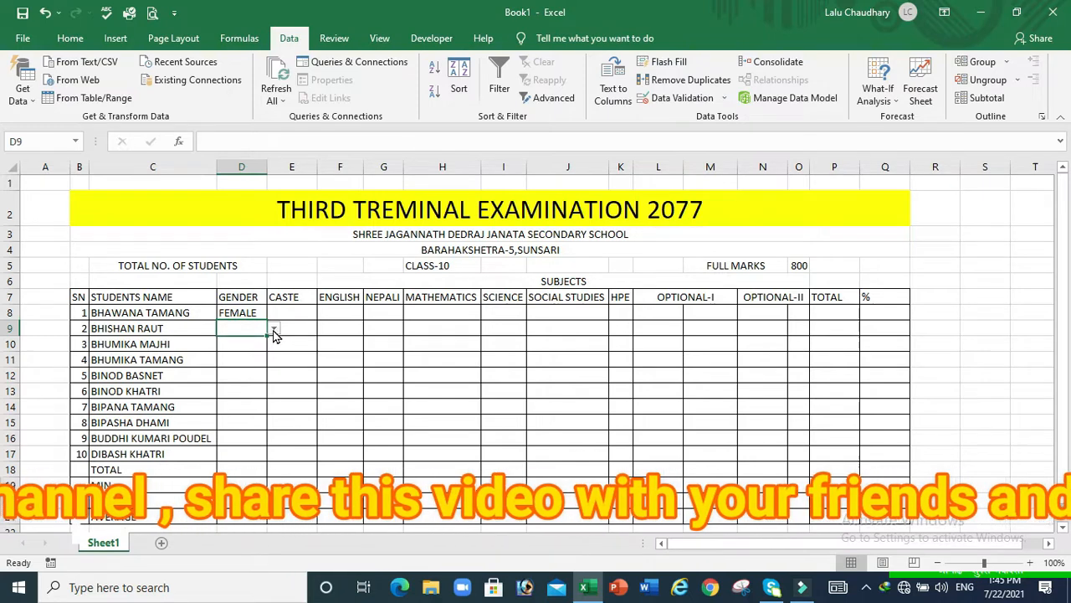
{"action": "left_click", "coordinate": [274, 332]}
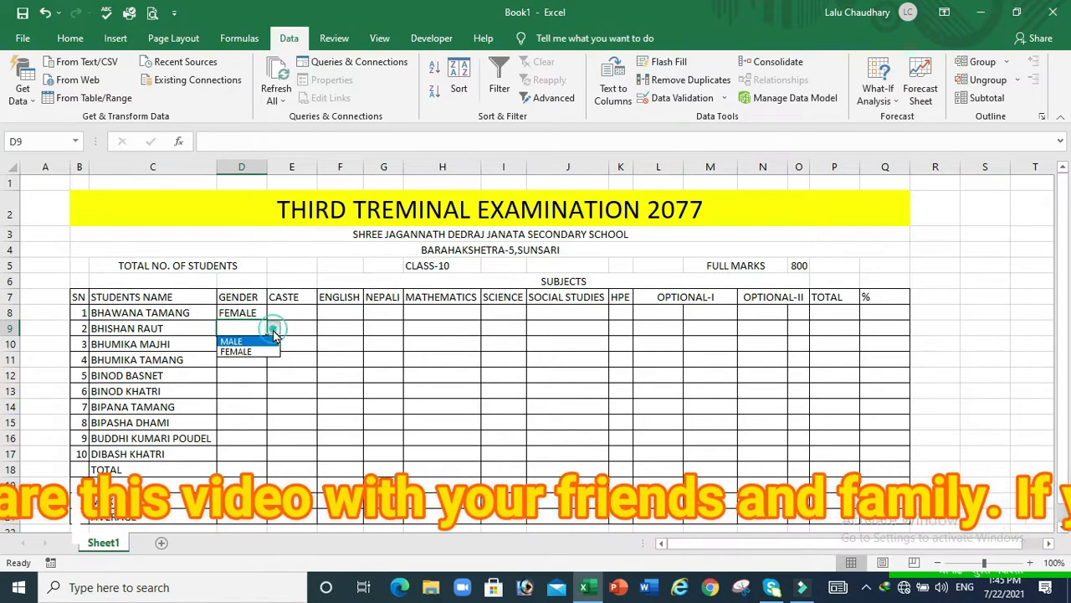
{"action": "left_click", "coordinate": [246, 341]}
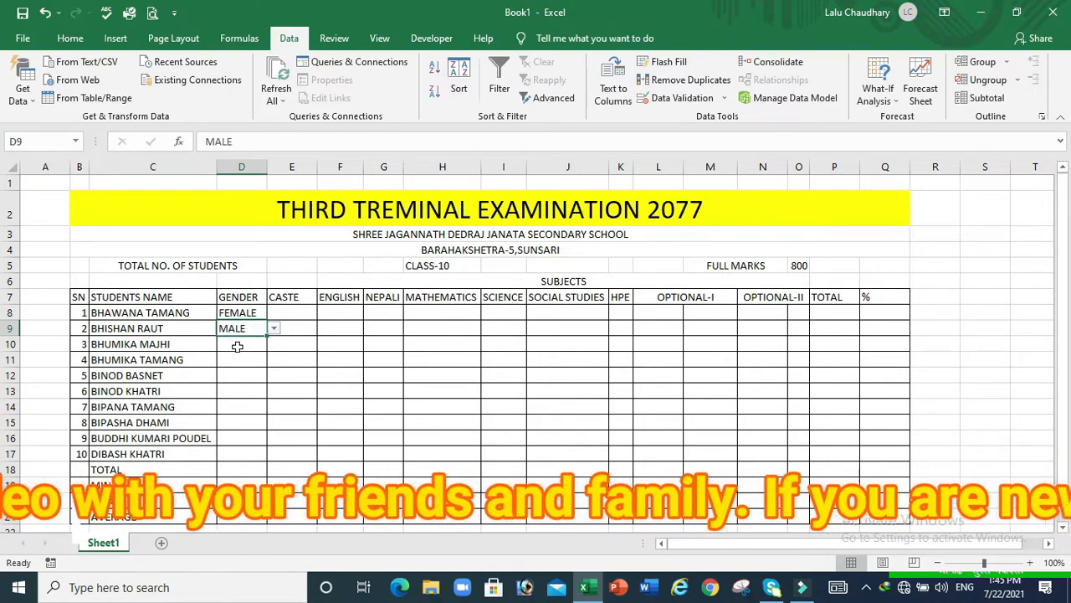
{"action": "left_click", "coordinate": [238, 346]}
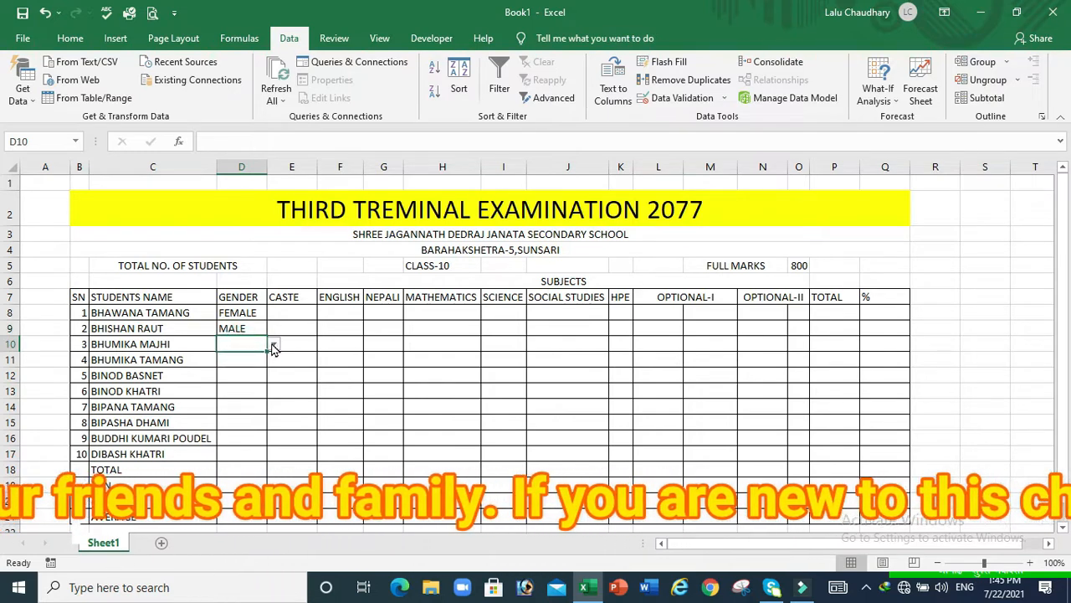
{"action": "left_click", "coordinate": [273, 345]}
{"action": "left_click", "coordinate": [243, 366]}
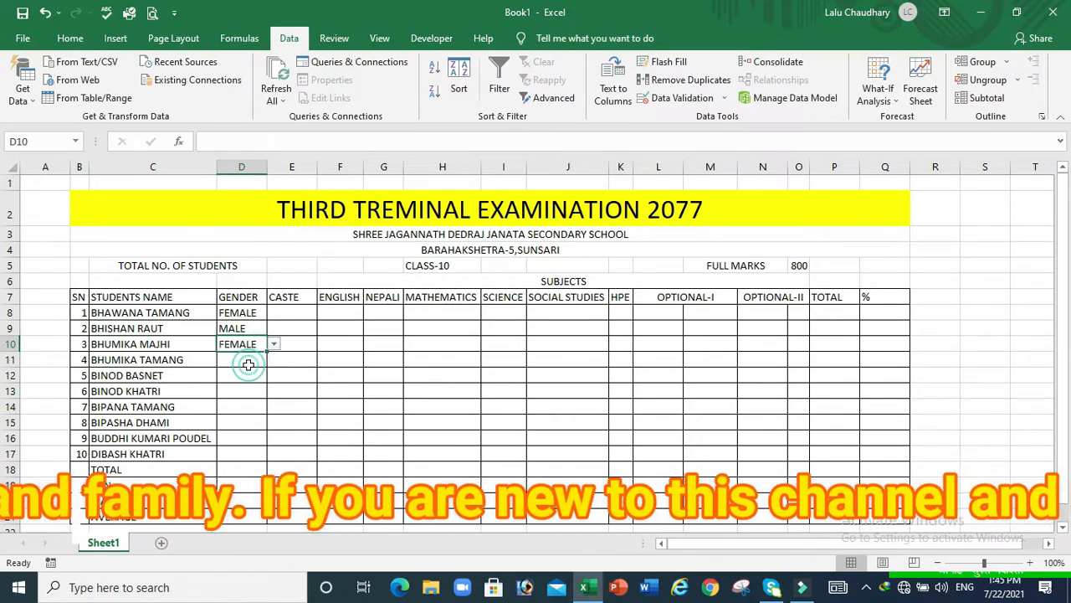
{"action": "left_click", "coordinate": [243, 360]}
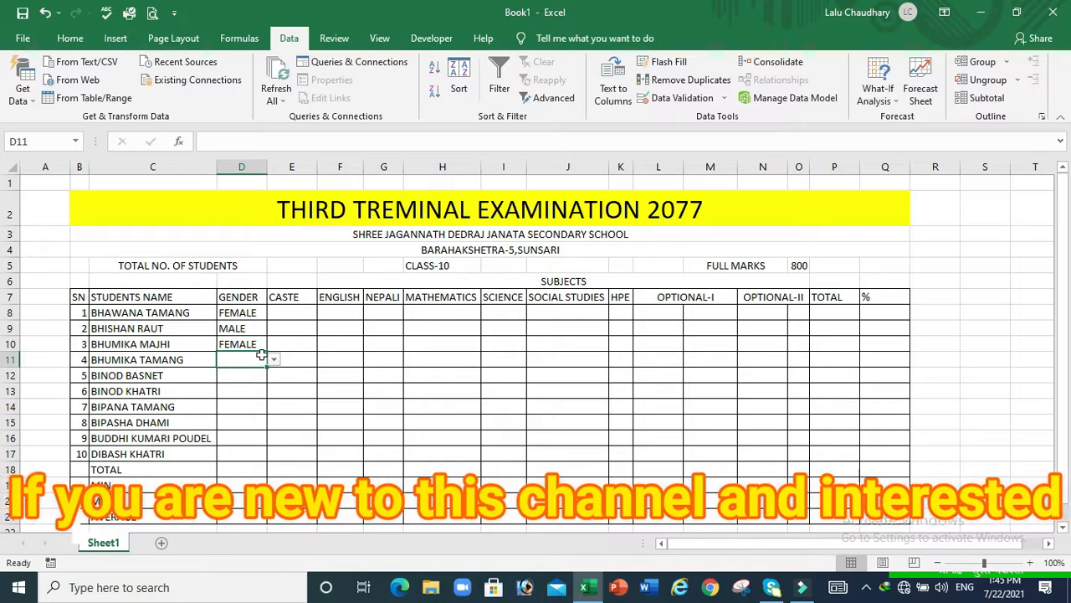
{"action": "left_click", "coordinate": [274, 361]}
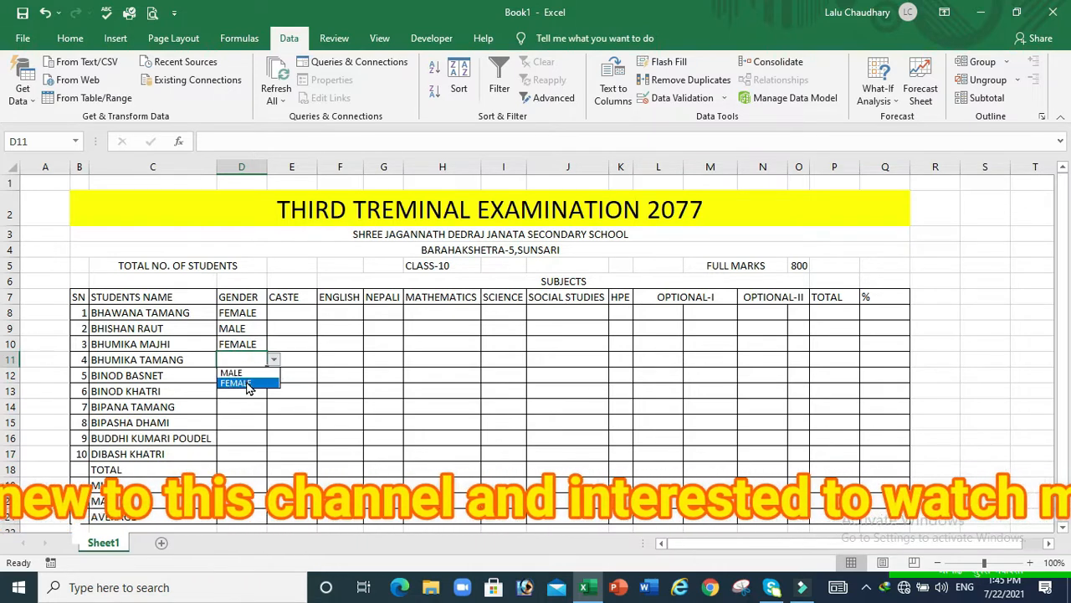
{"action": "left_click", "coordinate": [246, 381]}
{"action": "left_click", "coordinate": [242, 376]}
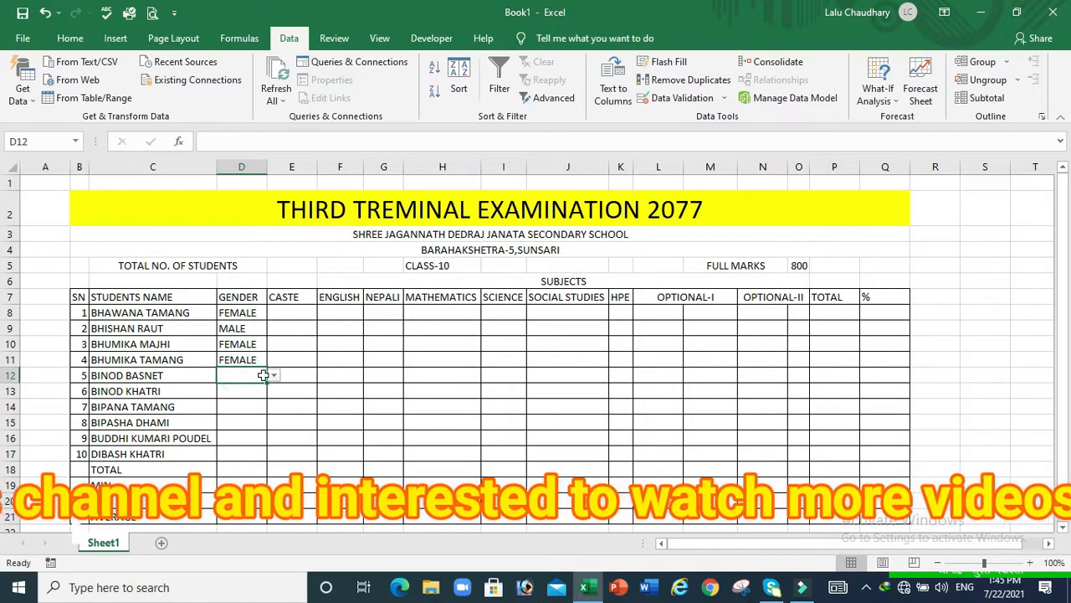
{"action": "left_click", "coordinate": [274, 376]}
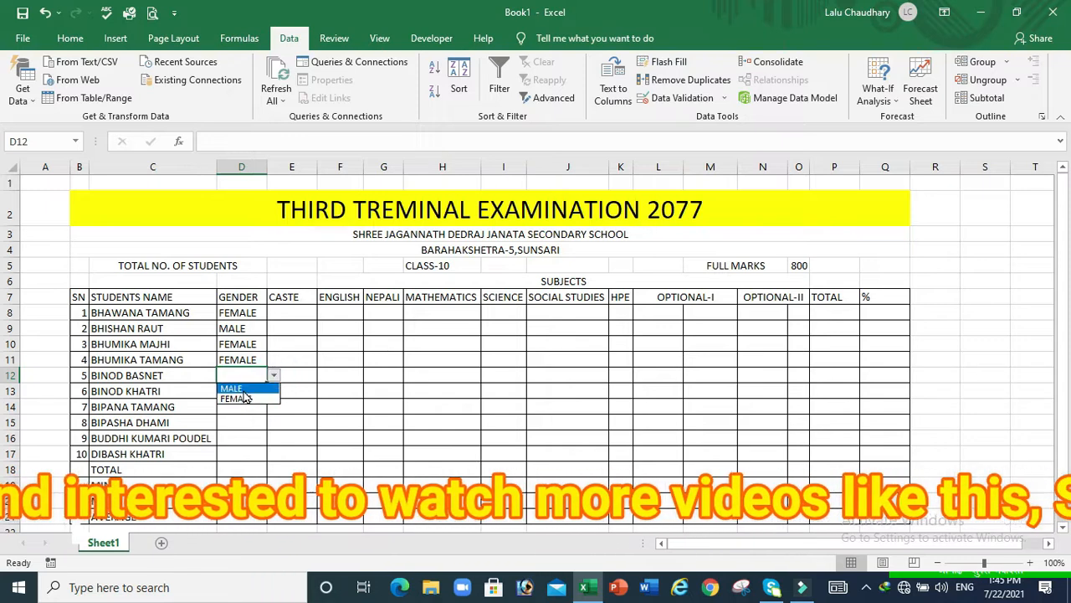
{"action": "left_click", "coordinate": [243, 390]}
Set genders D13–D17 to MALE, FEMALE, FEMALE, FEMALE, MALE from the drop-downs
{"action": "left_click", "coordinate": [251, 391]}
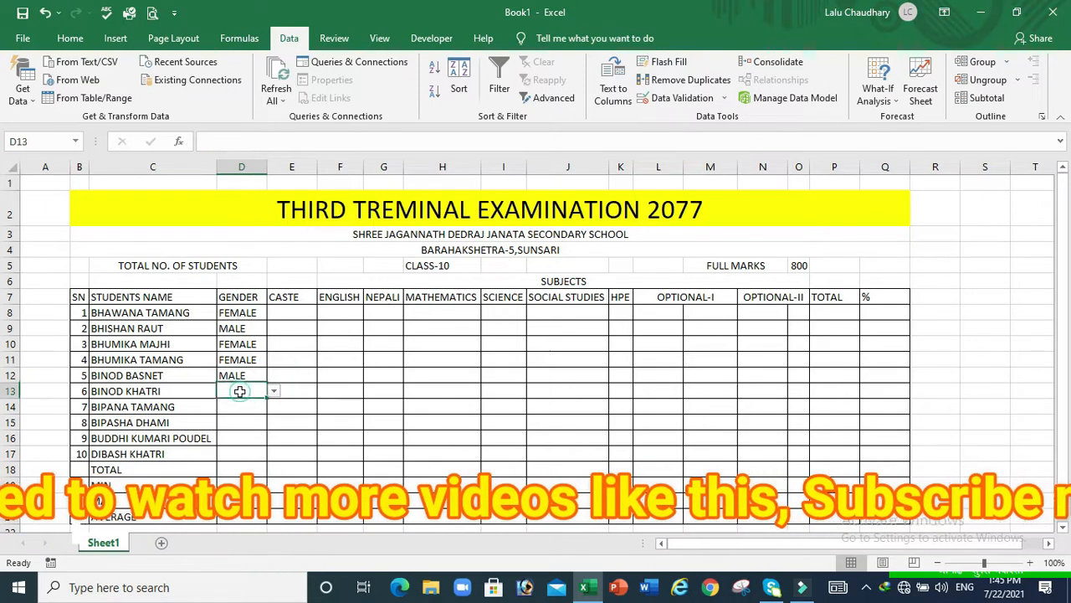
{"action": "left_click", "coordinate": [275, 392]}
{"action": "left_click", "coordinate": [248, 405]}
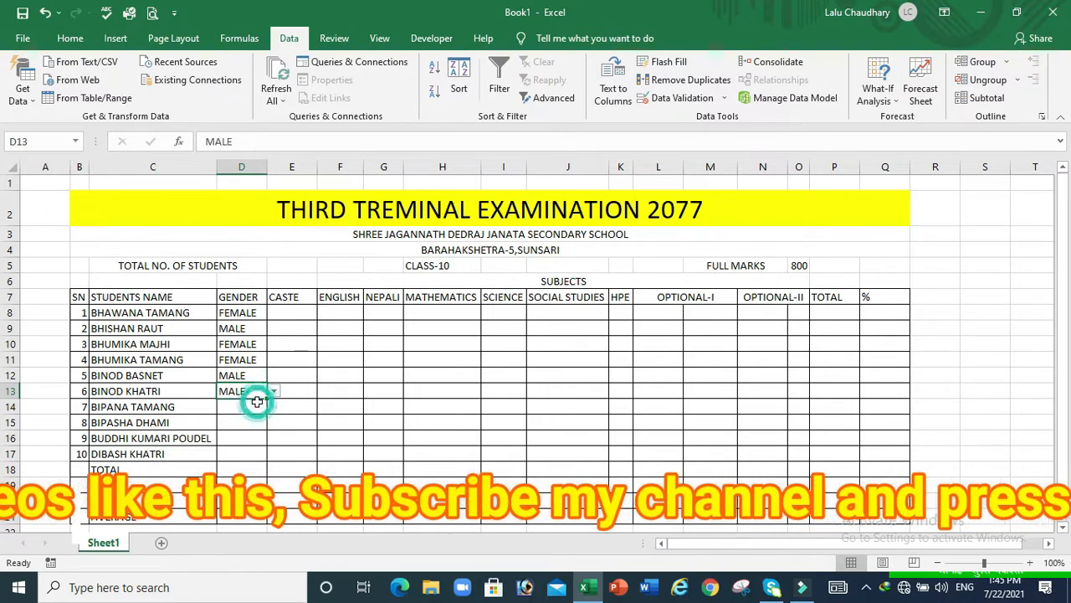
{"action": "left_click", "coordinate": [245, 405]}
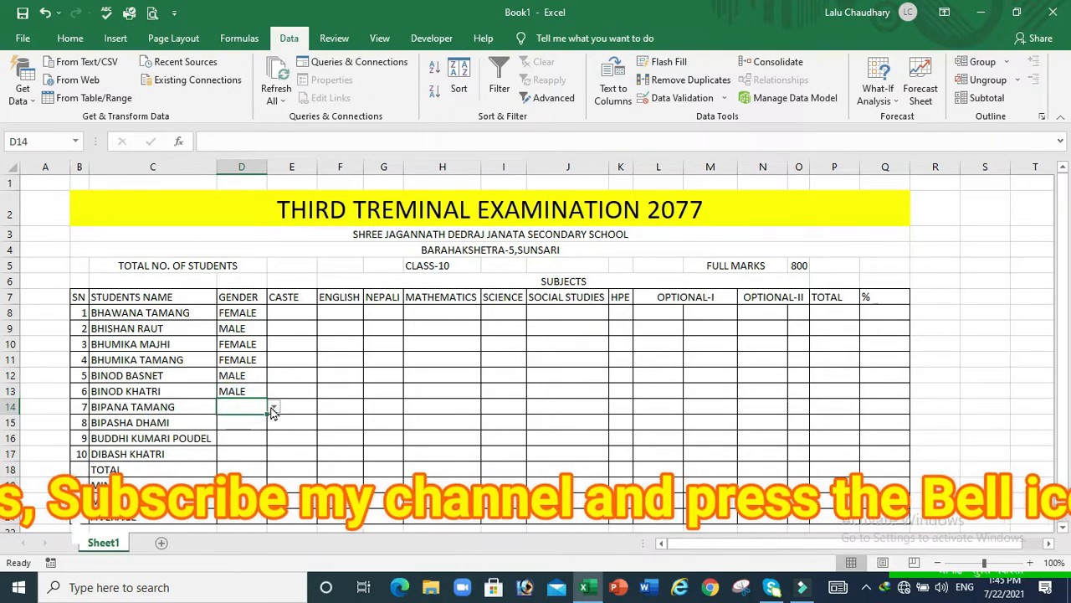
{"action": "left_click", "coordinate": [274, 409]}
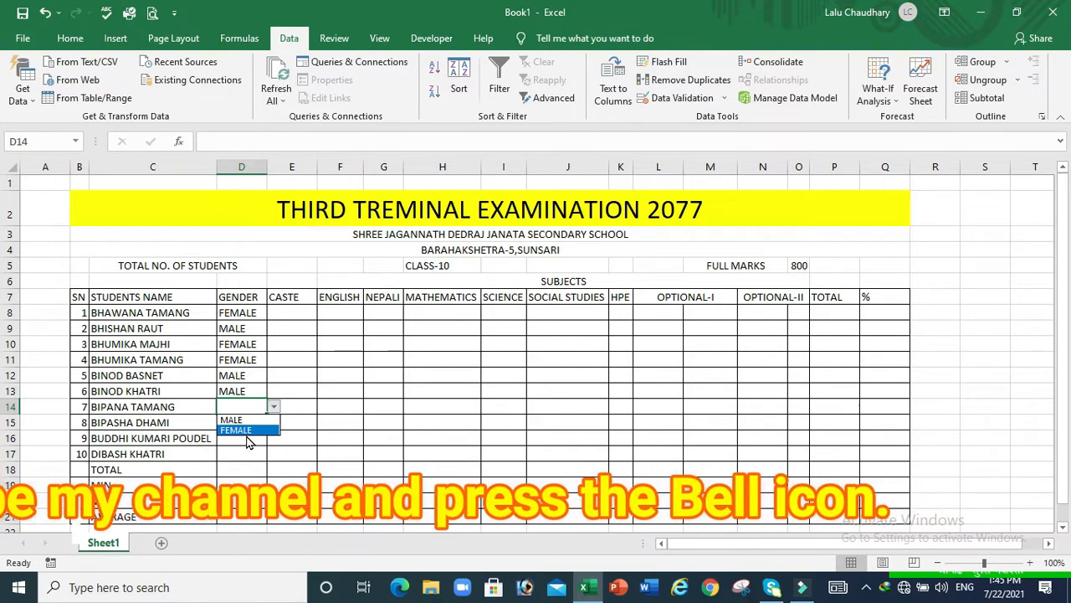
{"action": "left_click", "coordinate": [243, 431]}
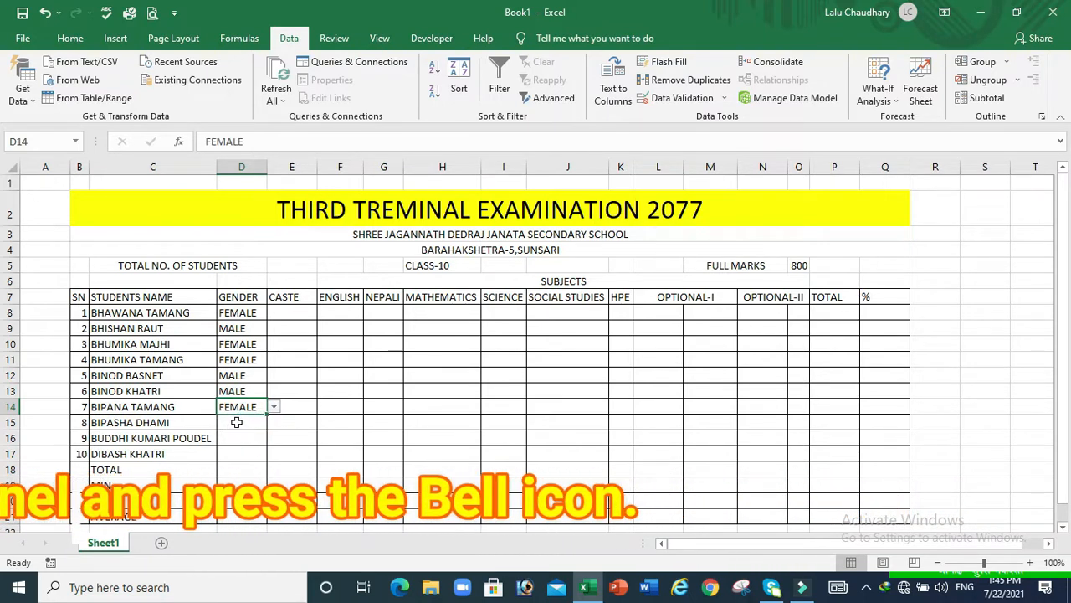
{"action": "left_click", "coordinate": [239, 422]}
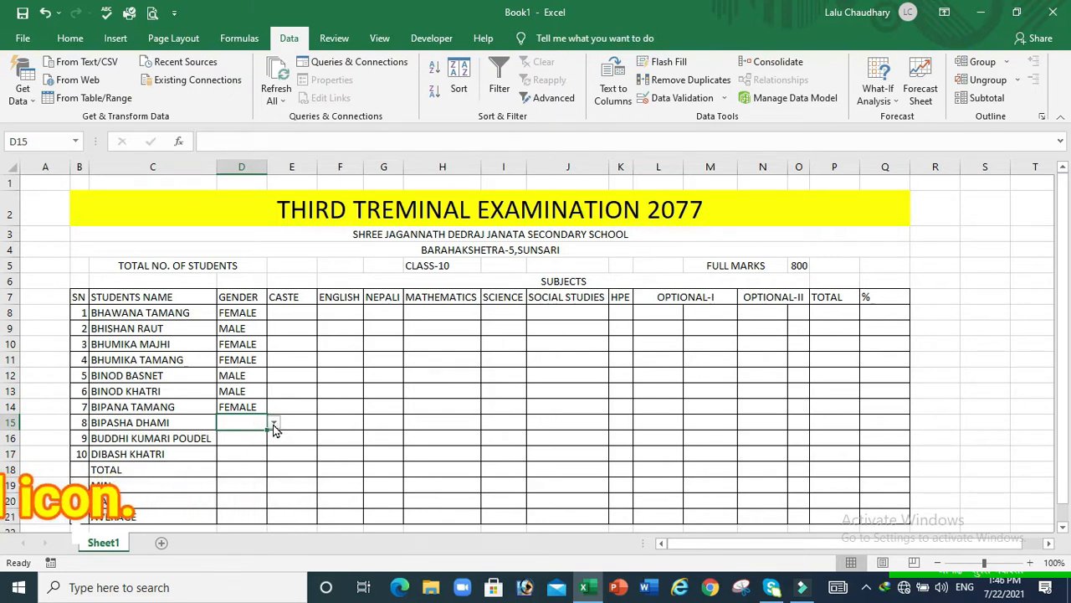
{"action": "left_click", "coordinate": [275, 423]}
{"action": "left_click", "coordinate": [251, 448]}
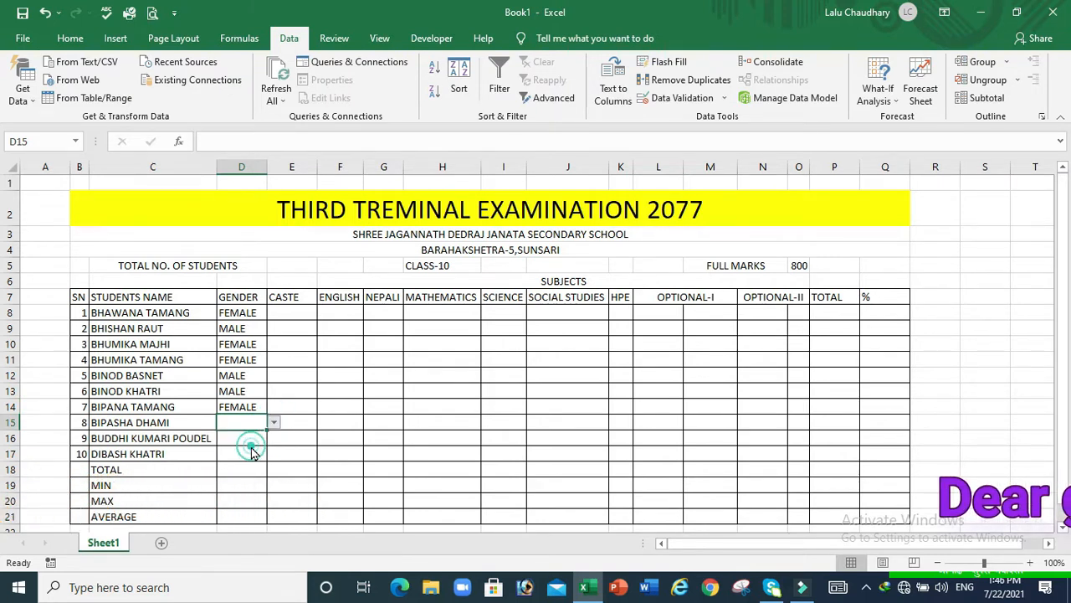
{"action": "left_click", "coordinate": [242, 440]}
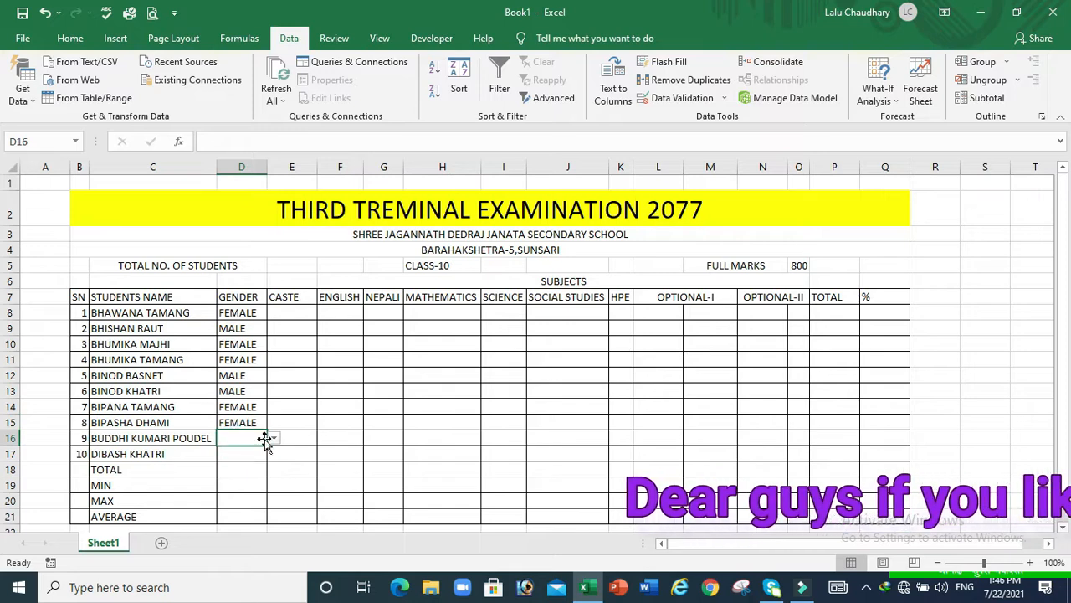
{"action": "left_click", "coordinate": [277, 438]}
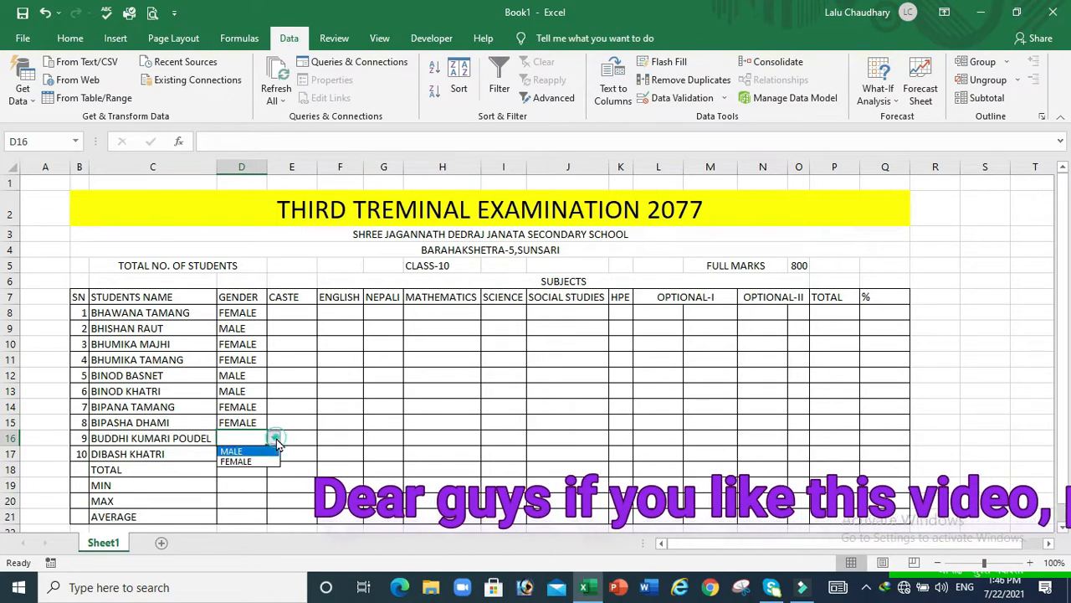
{"action": "left_click", "coordinate": [251, 458]}
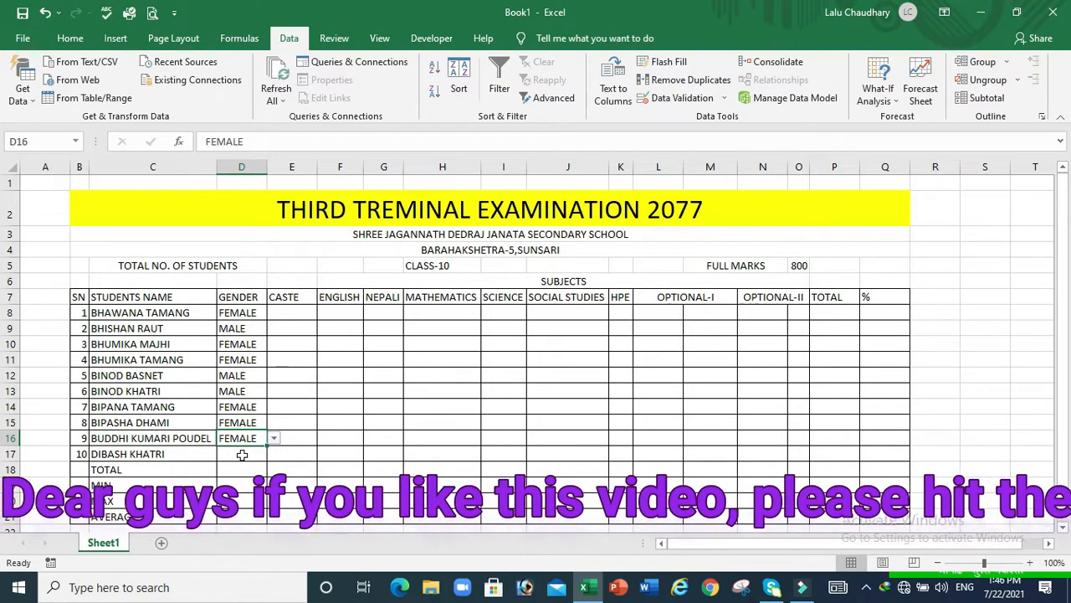
{"action": "left_click", "coordinate": [248, 456]}
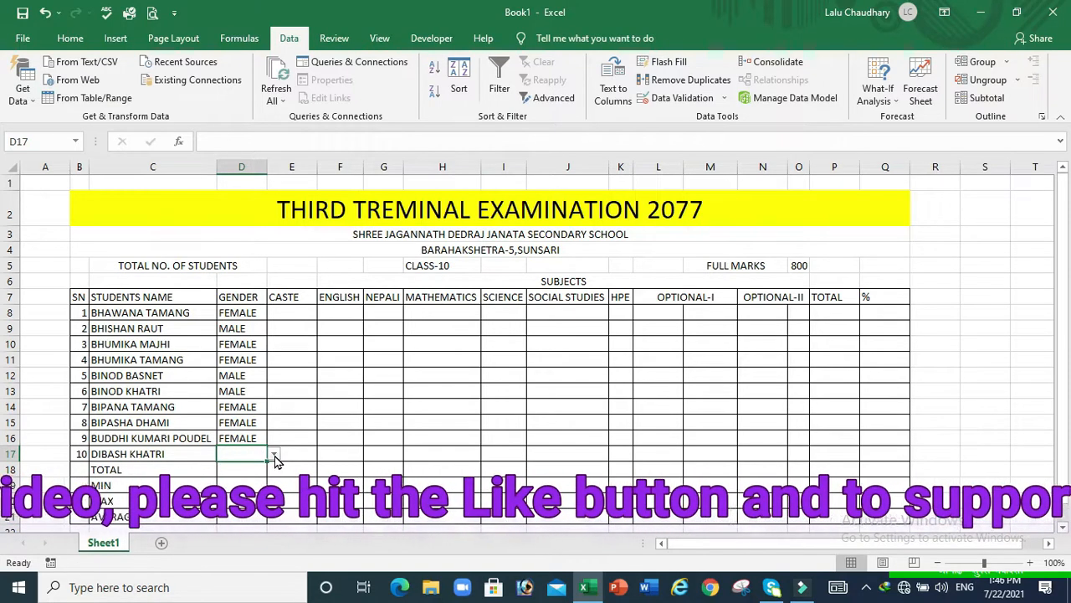
{"action": "left_click", "coordinate": [276, 455]}
{"action": "left_click", "coordinate": [251, 467]}
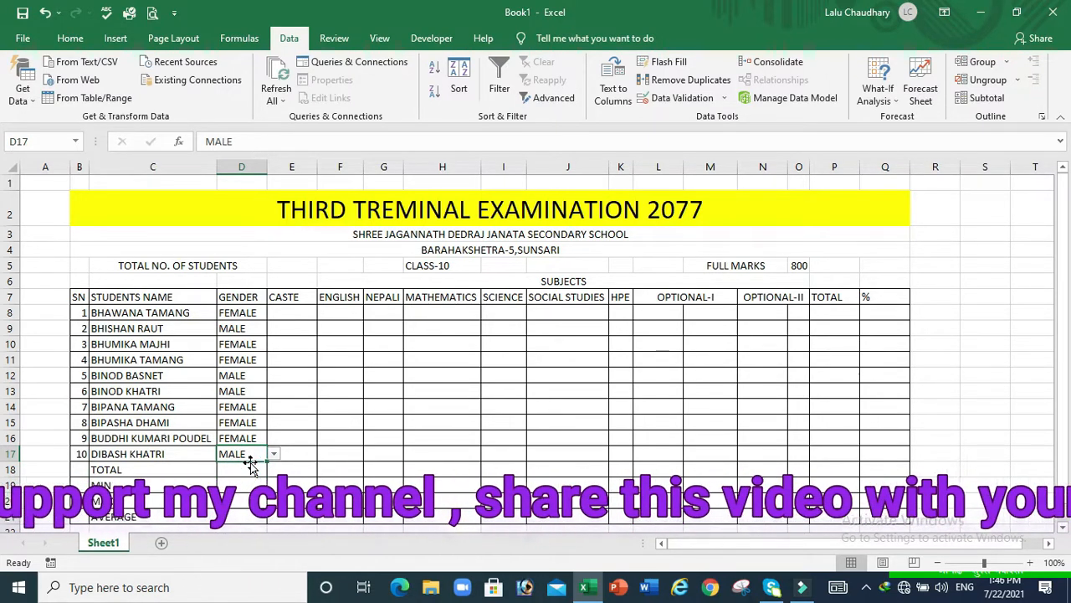
{"action": "left_click", "coordinate": [309, 315]}
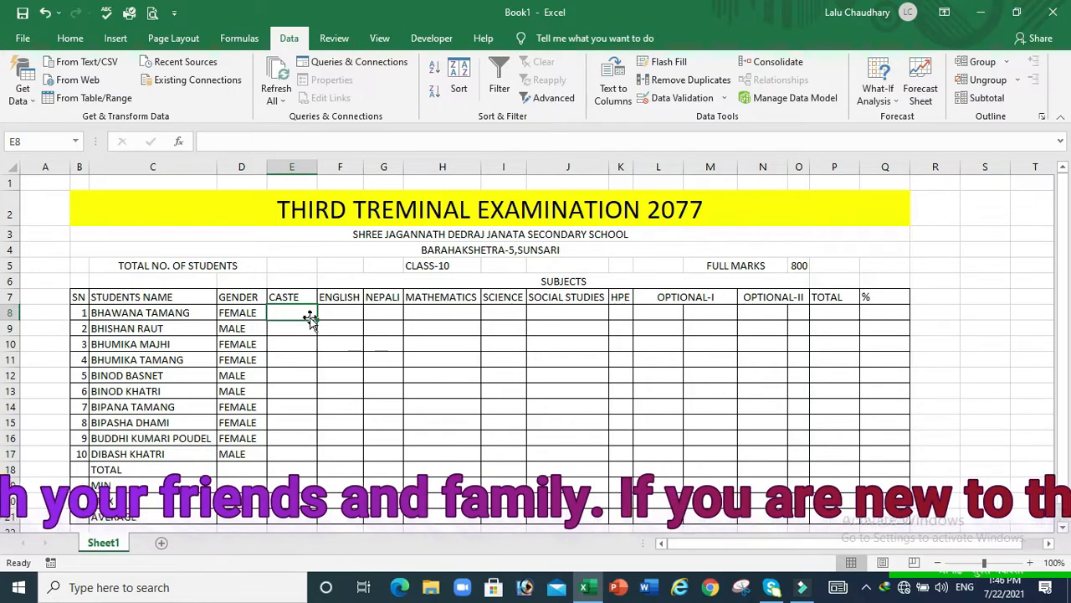
Give cell E8 a validation List with source BRAHMIN,KSHETRI,JANJATI,DALIT,OTHERS
{"action": "left_click", "coordinate": [71, 39]}
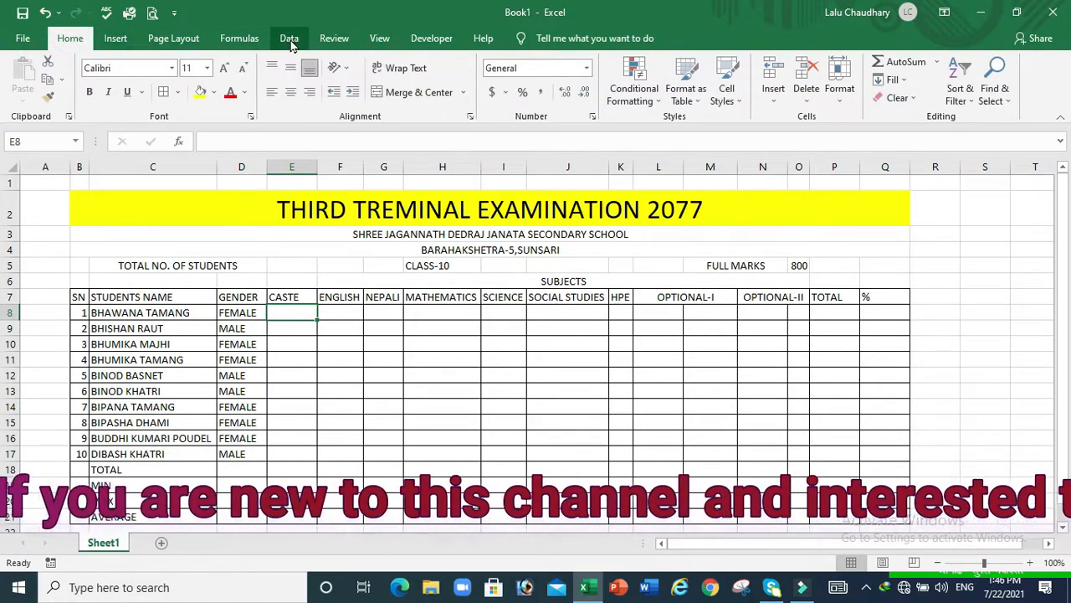
{"action": "left_click", "coordinate": [289, 39]}
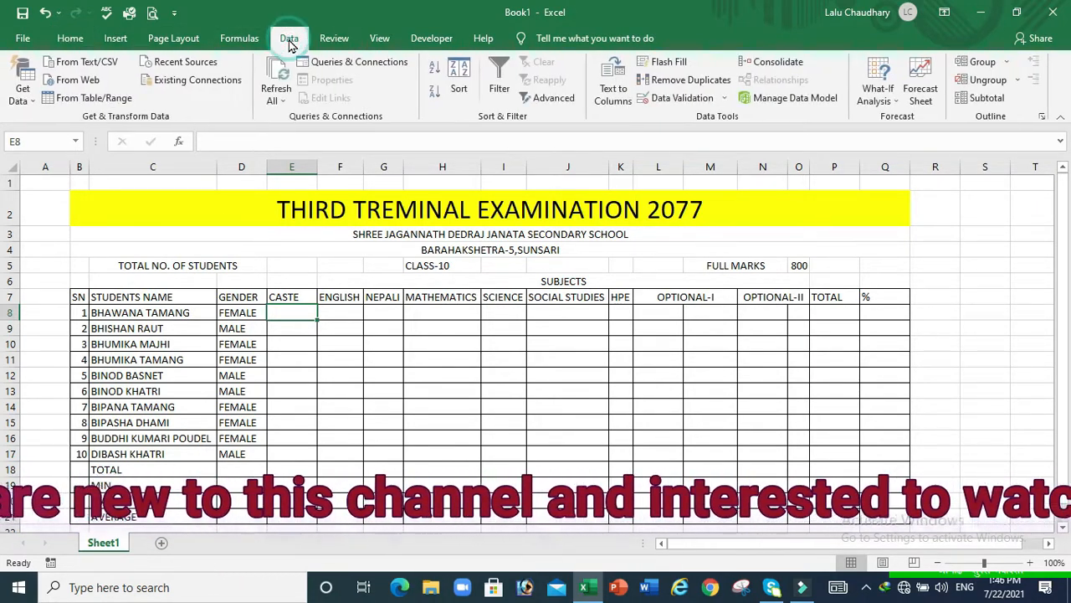
{"action": "left_click", "coordinate": [691, 98]}
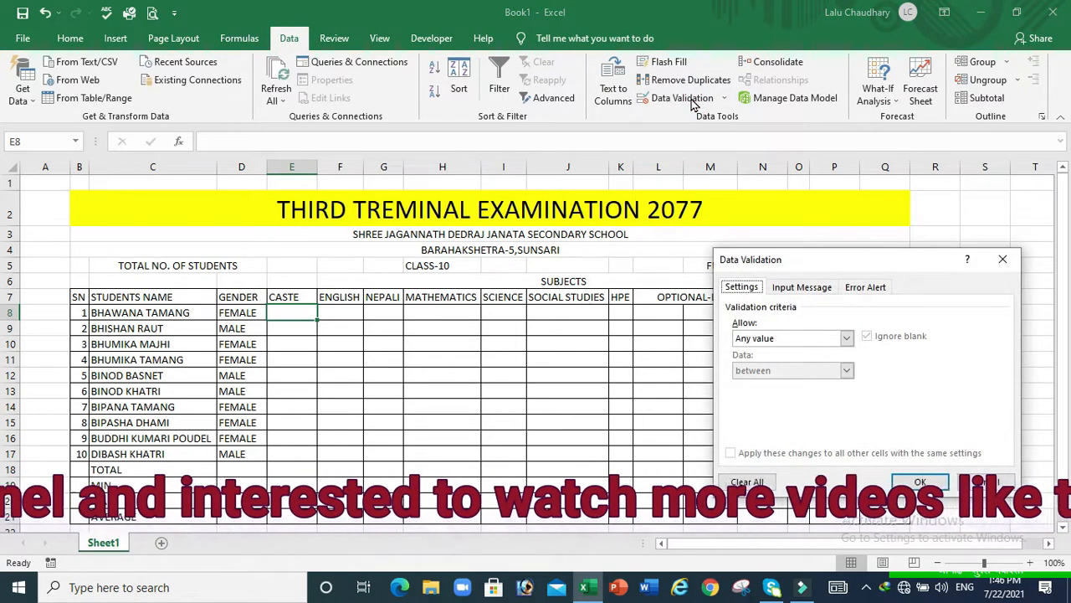
{"action": "left_click", "coordinate": [847, 338]}
{"action": "left_click", "coordinate": [755, 385]}
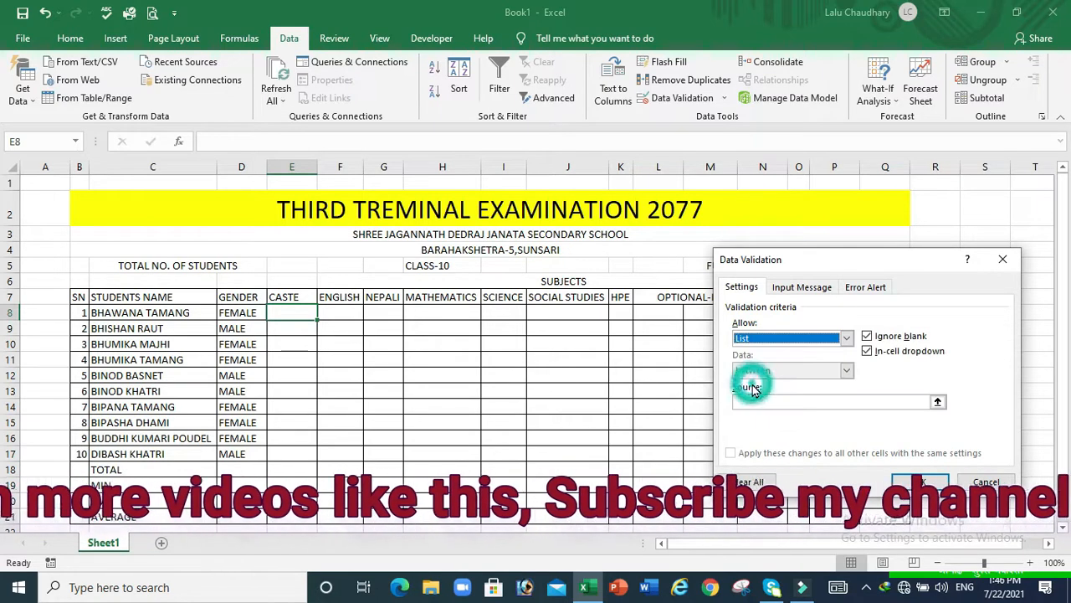
{"action": "left_click", "coordinate": [741, 401]}
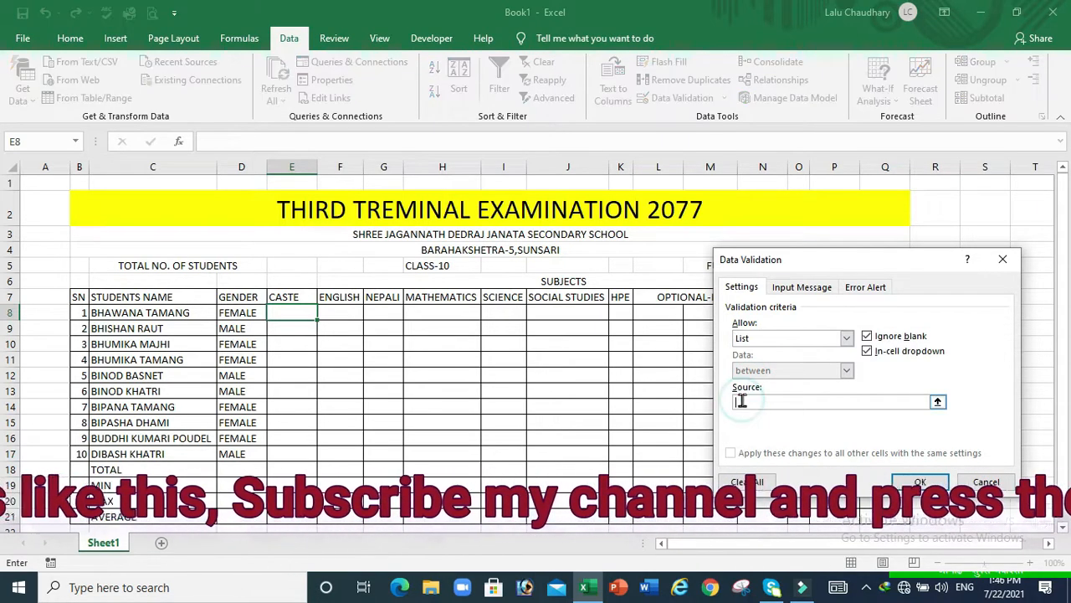
{"action": "type", "text": "B"}
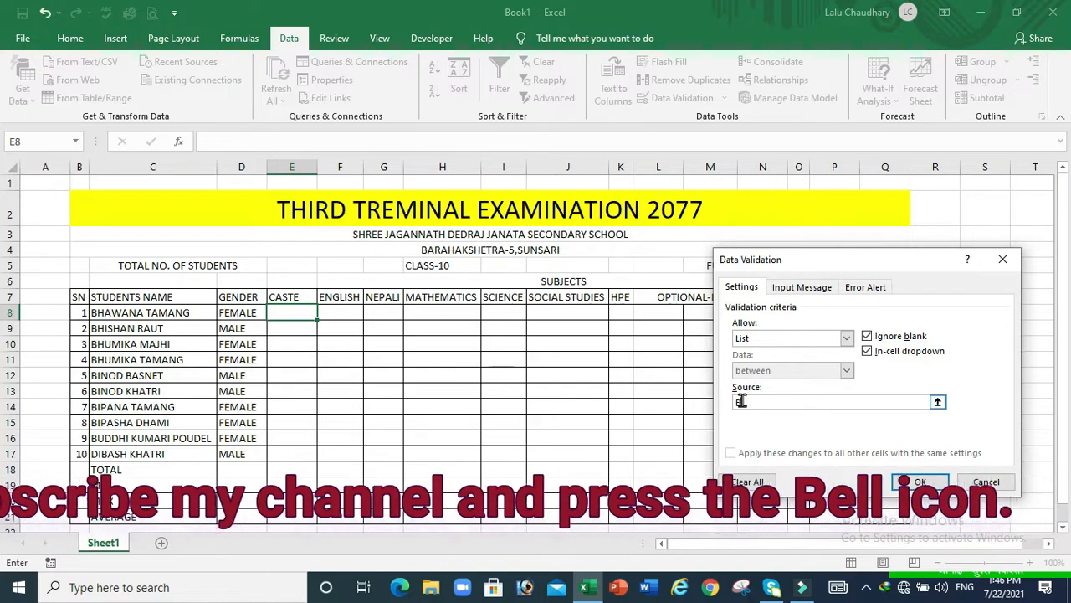
{"action": "type", "text": "RAHMIN"}
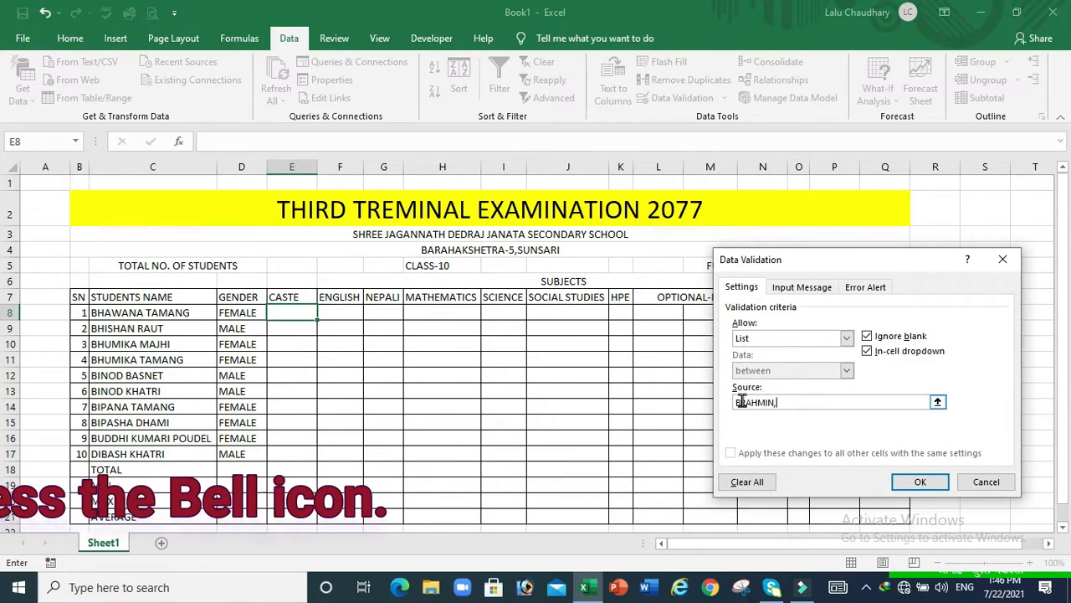
{"action": "type", "text": ",KSHE"}
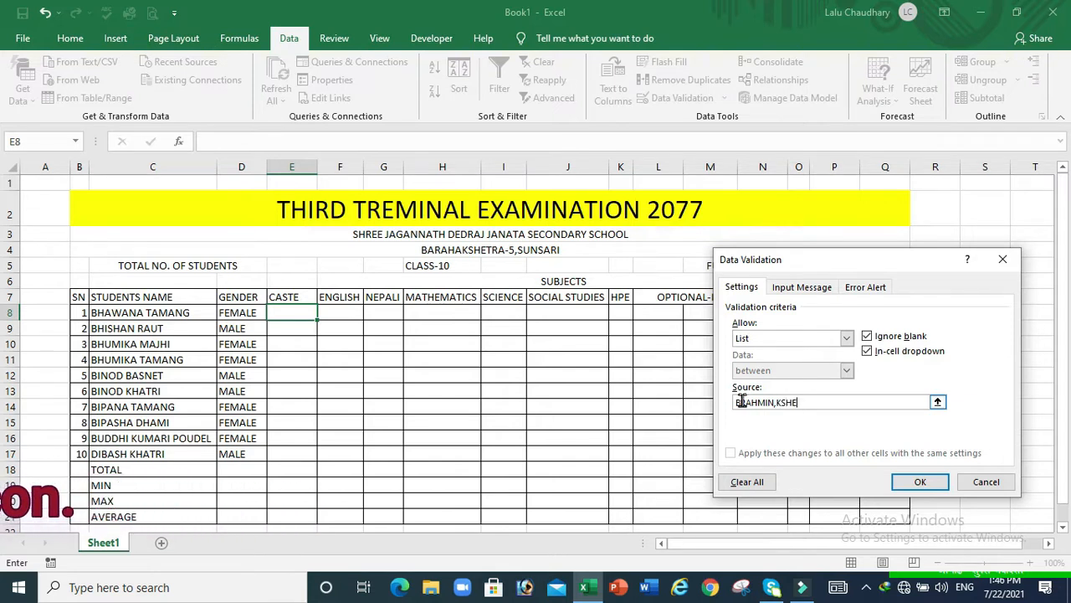
{"action": "type", "text": "TRI,JA"}
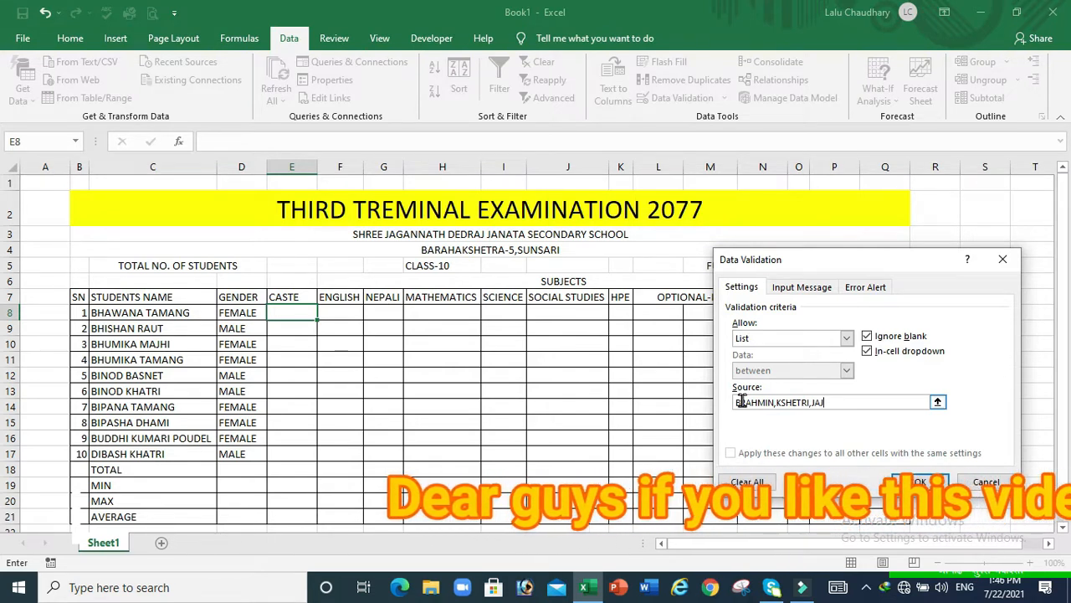
{"action": "type", "text": "NJATI"}
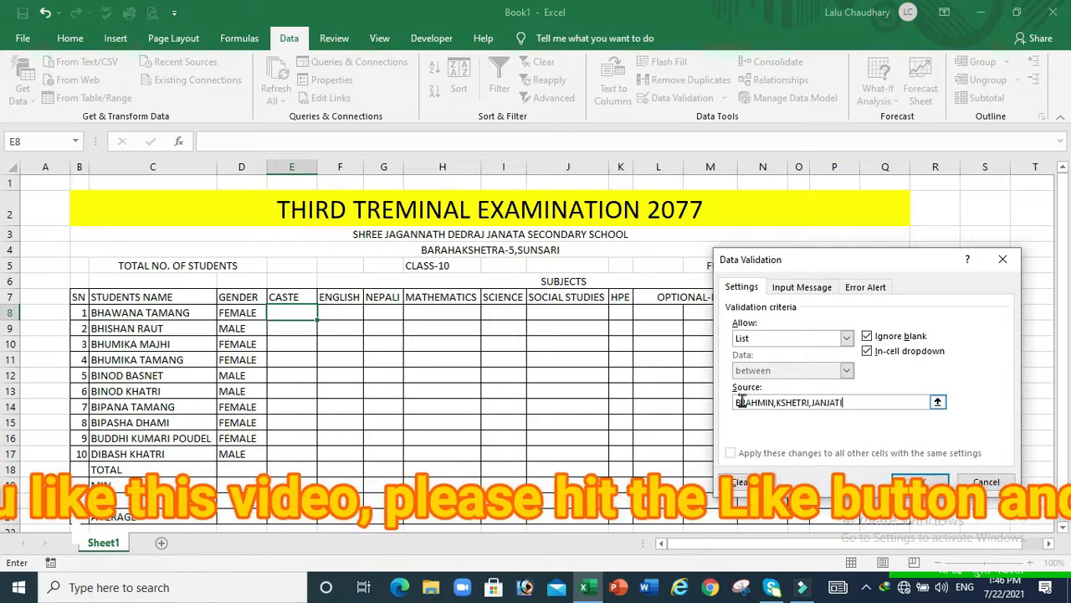
{"action": "type", "text": ",DALIT,"}
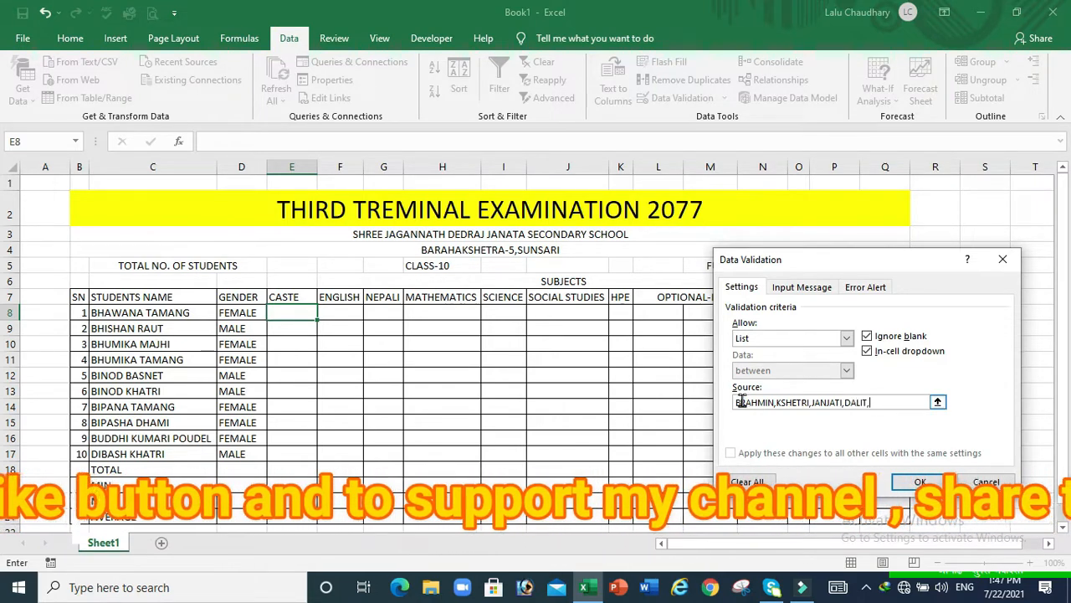
{"action": "type", "text": "OTHERS"}
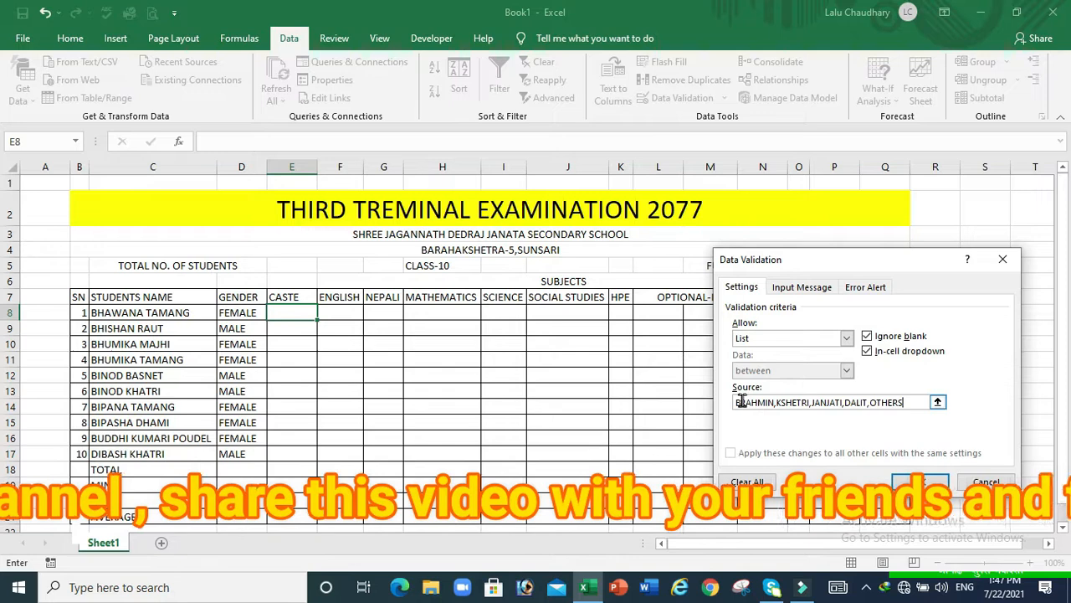
{"action": "left_click", "coordinate": [918, 481]}
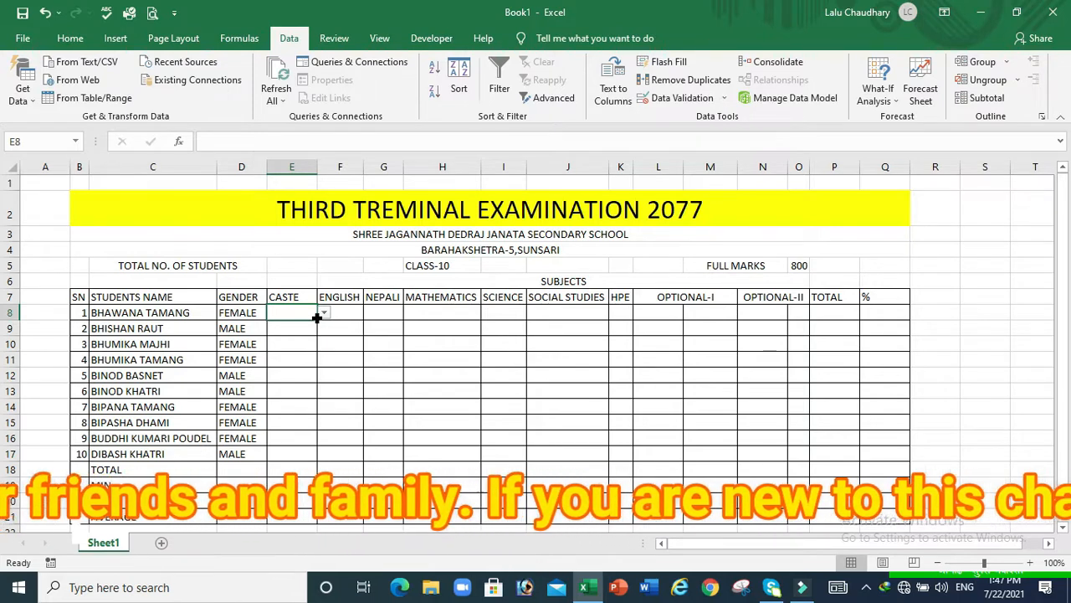
Copy E8's caste drop-down down to E17 and spot-check the copied cells
{"action": "left_click_drag", "start_coordinate": [316, 317], "coordinate": [313, 461]}
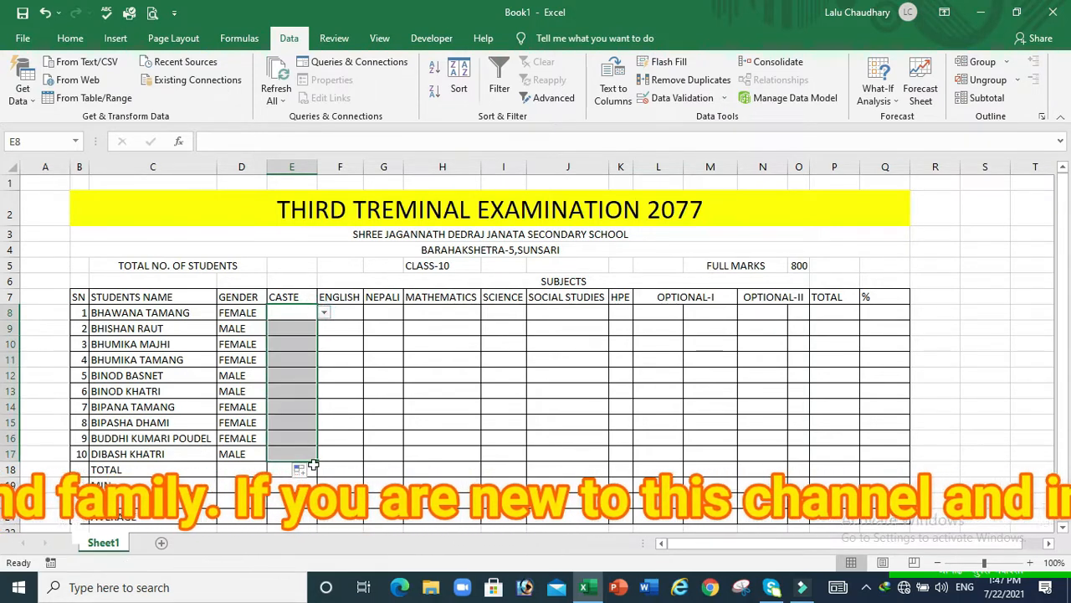
{"action": "left_click", "coordinate": [311, 389]}
{"action": "left_click", "coordinate": [300, 422]}
{"action": "left_click", "coordinate": [301, 450]}
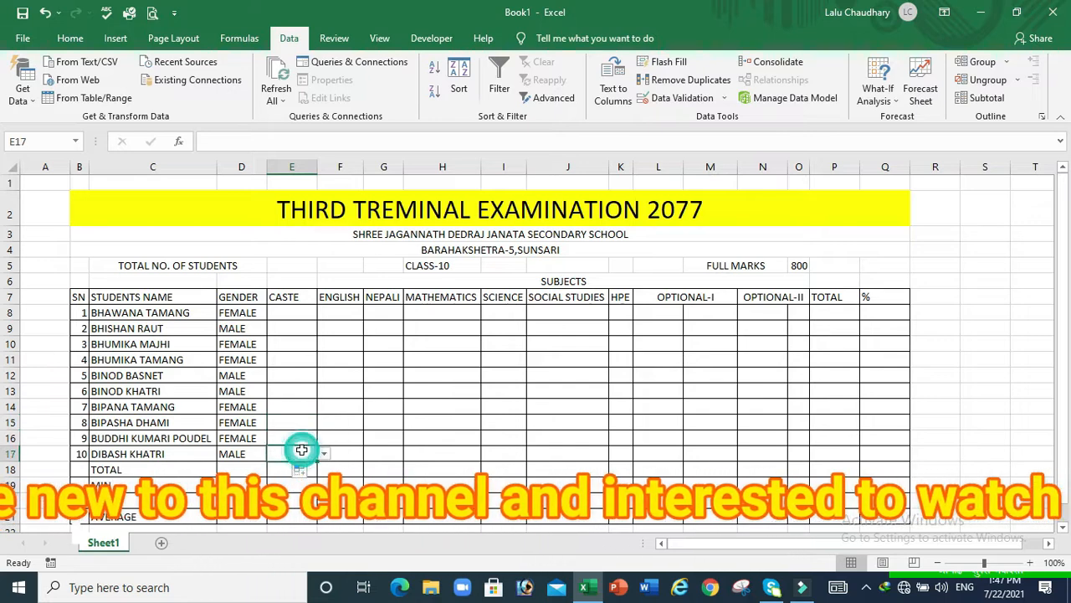
{"action": "left_click", "coordinate": [297, 342]}
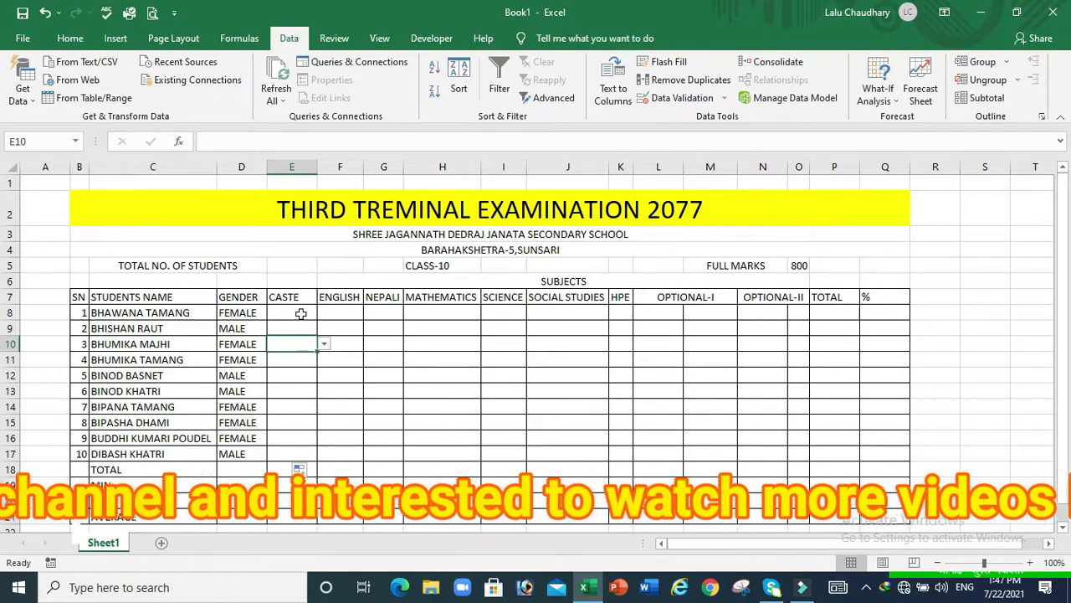
{"action": "left_click", "coordinate": [300, 313]}
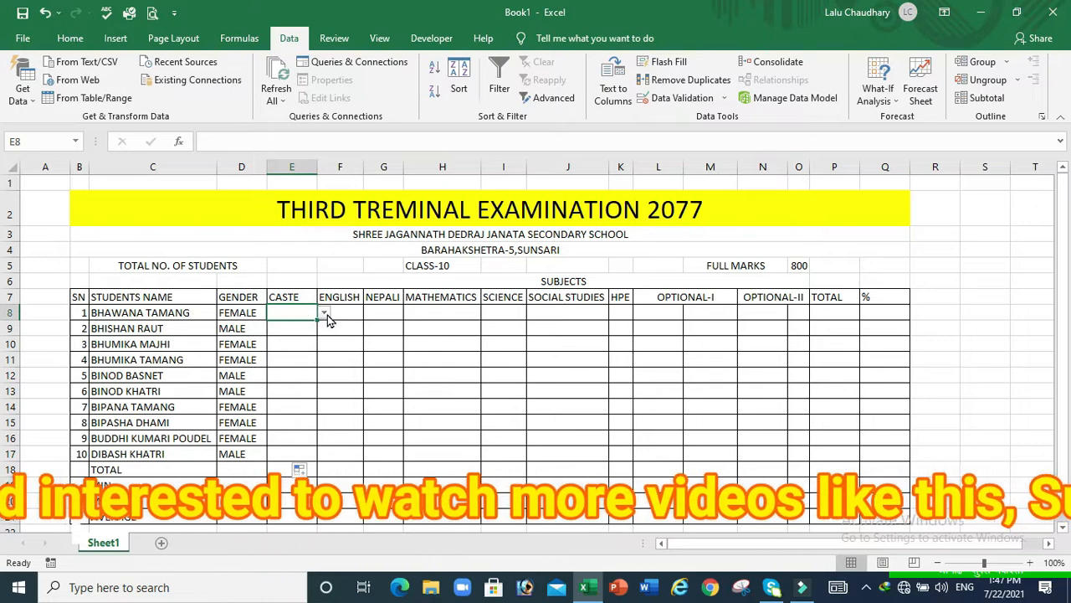
Set castes E8–E12 to JANJATI, KSHETRI, OTHERS, JANJATI, KSHETRI
{"action": "left_click", "coordinate": [325, 313]}
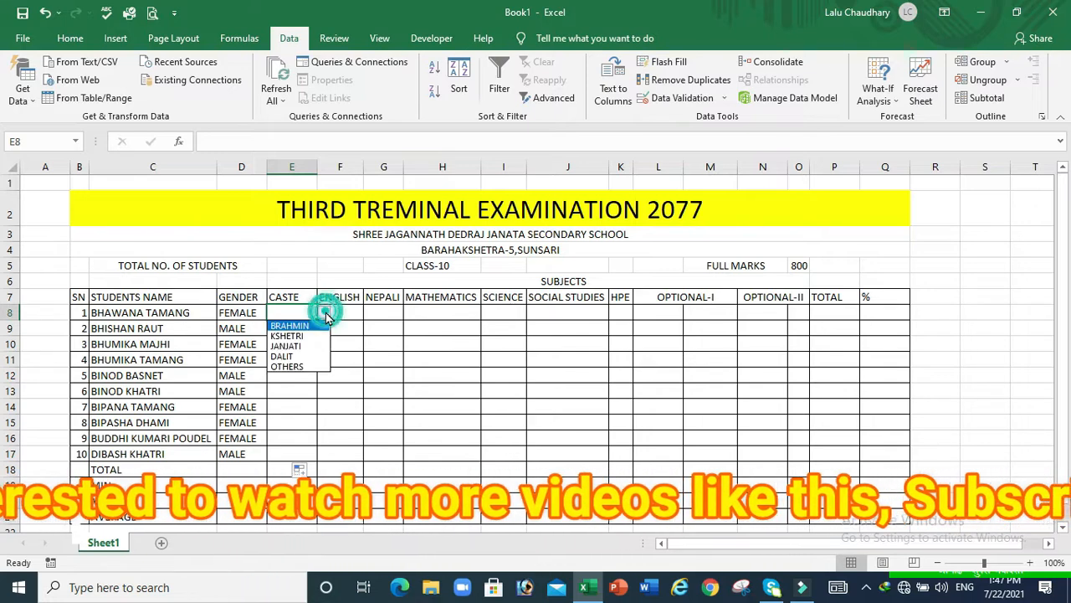
{"action": "left_click", "coordinate": [289, 346]}
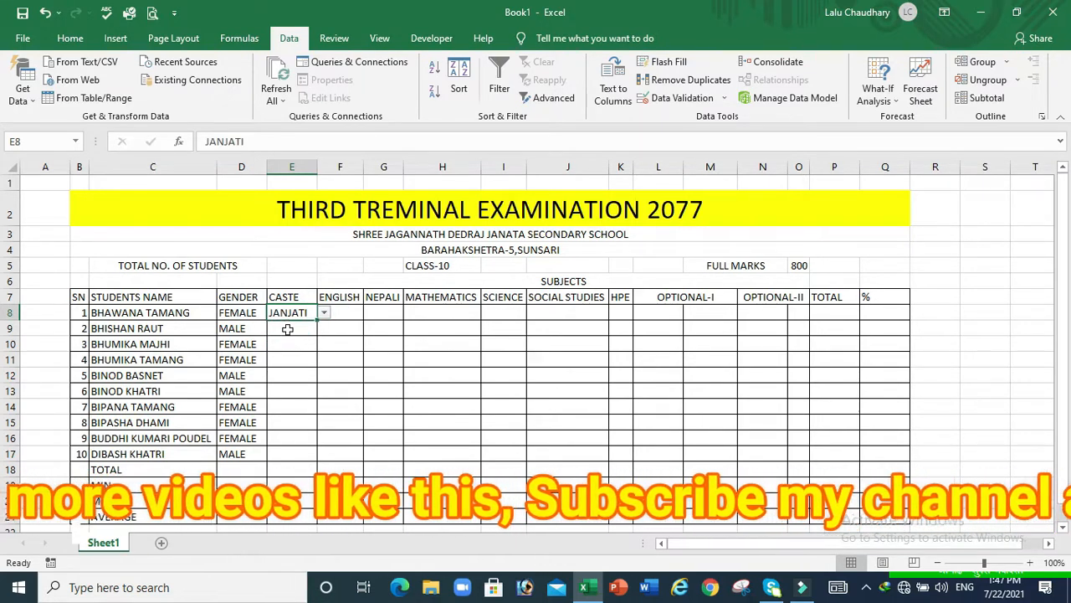
{"action": "left_click", "coordinate": [287, 329]}
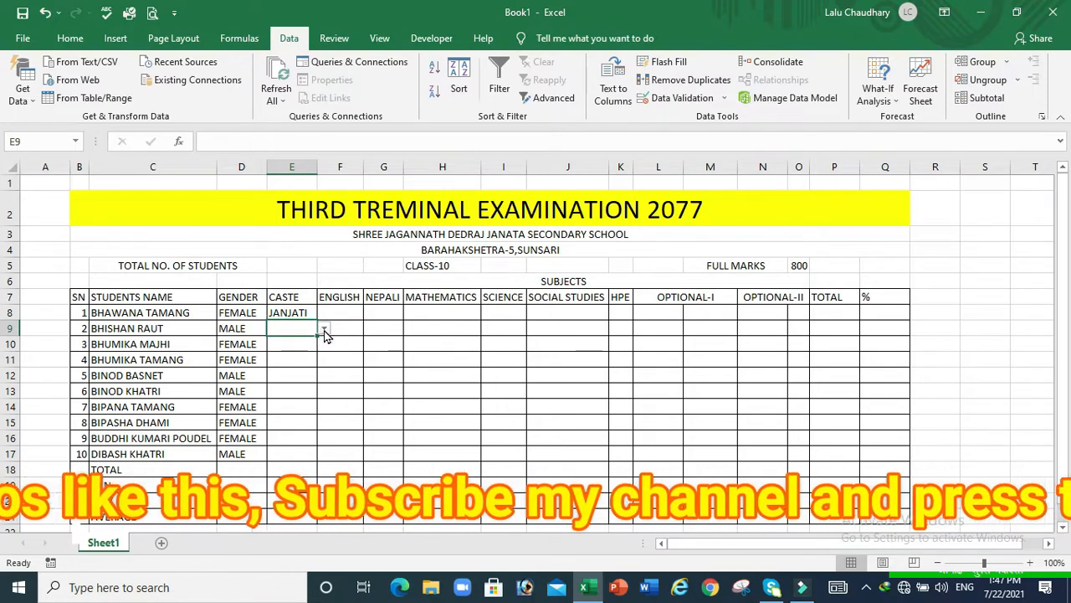
{"action": "left_click", "coordinate": [324, 329]}
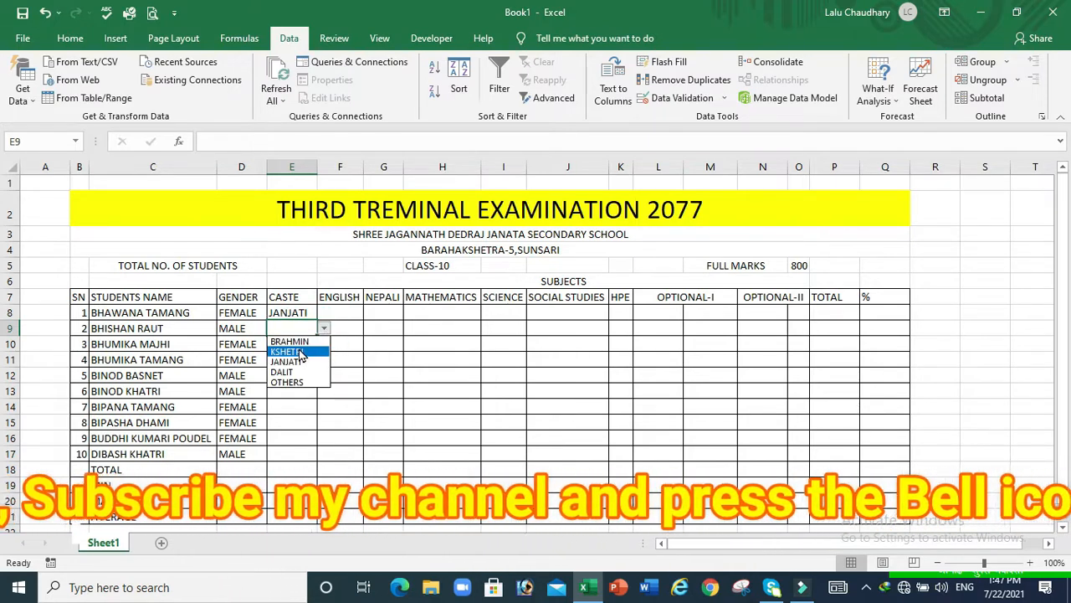
{"action": "left_click", "coordinate": [300, 353]}
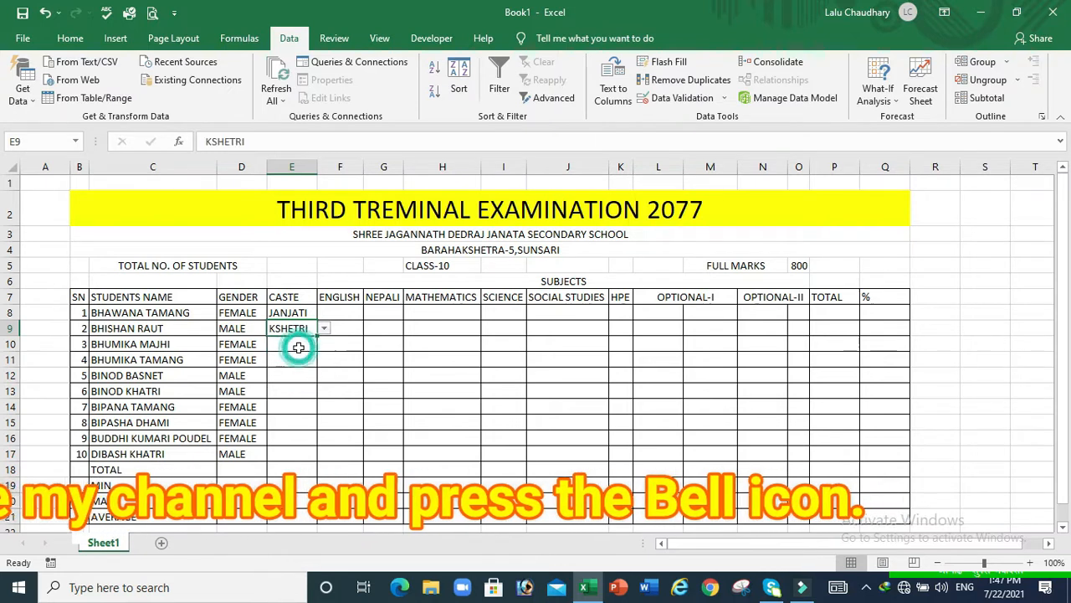
{"action": "left_click", "coordinate": [294, 344]}
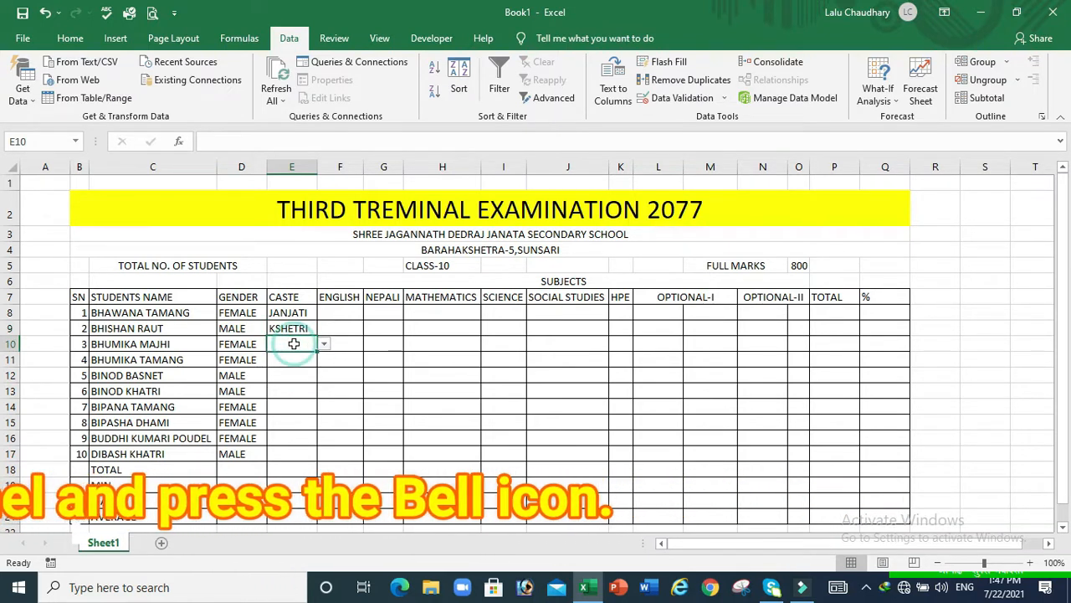
{"action": "left_click", "coordinate": [324, 344]}
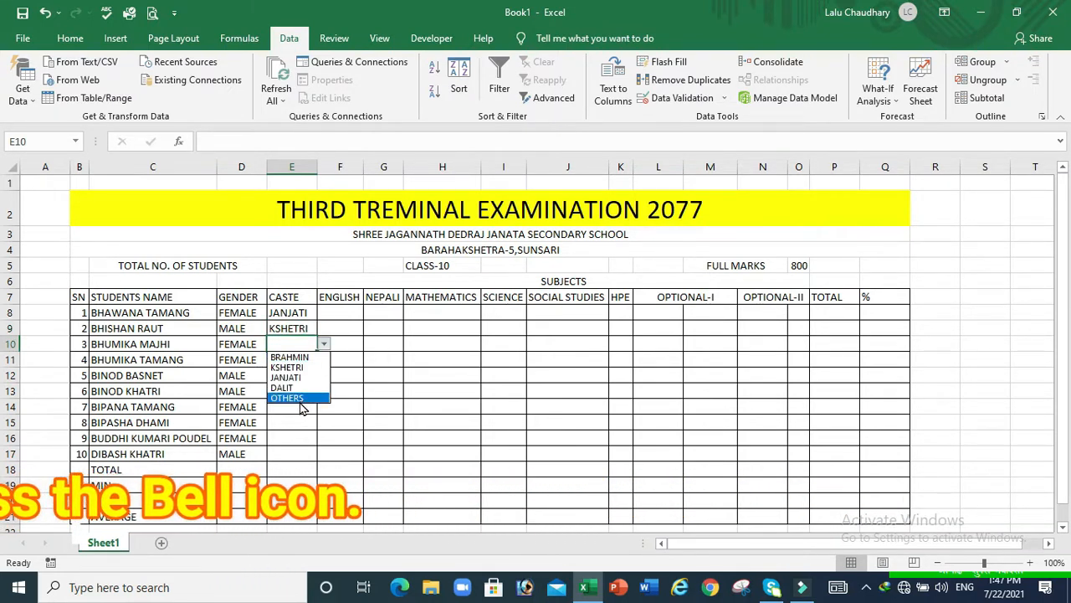
{"action": "left_click", "coordinate": [300, 397]}
{"action": "left_click", "coordinate": [287, 364]}
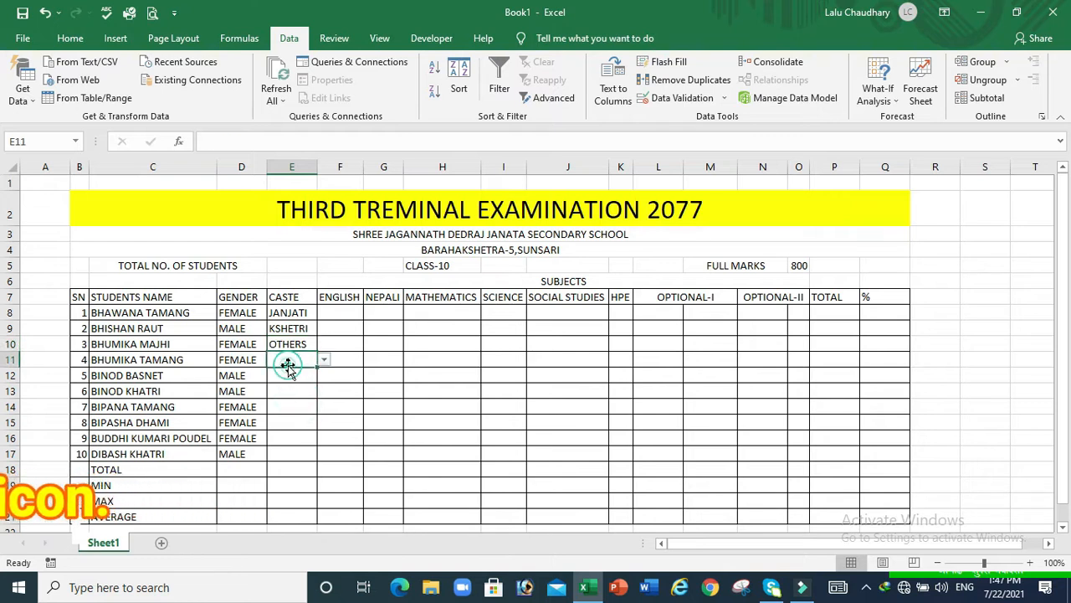
{"action": "left_click", "coordinate": [323, 362]}
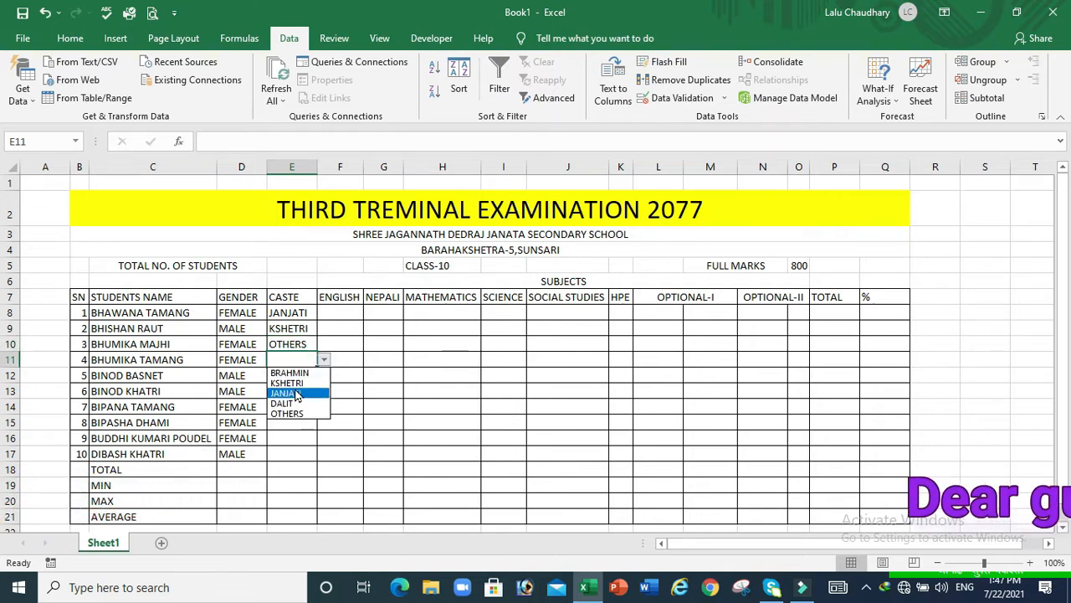
{"action": "left_click", "coordinate": [297, 394]}
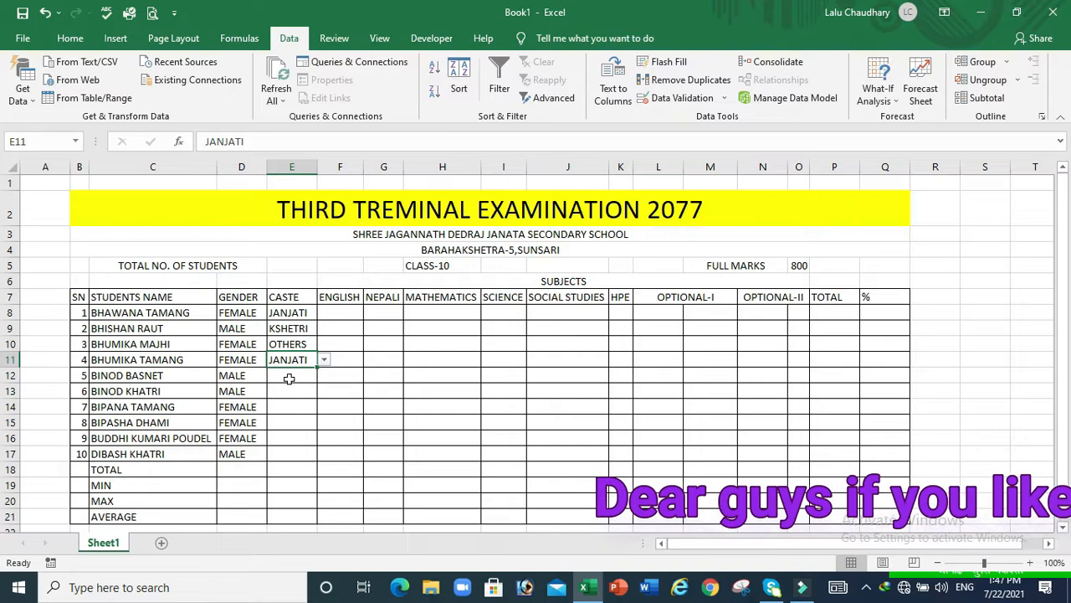
{"action": "left_click", "coordinate": [289, 381]}
{"action": "left_click", "coordinate": [324, 378]}
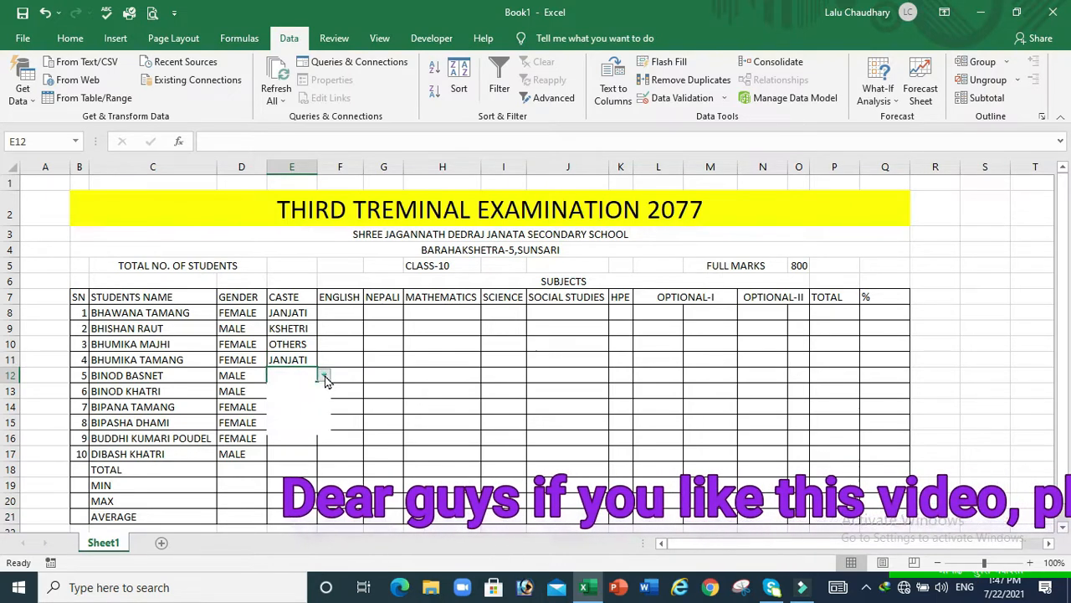
{"action": "left_click", "coordinate": [304, 396]}
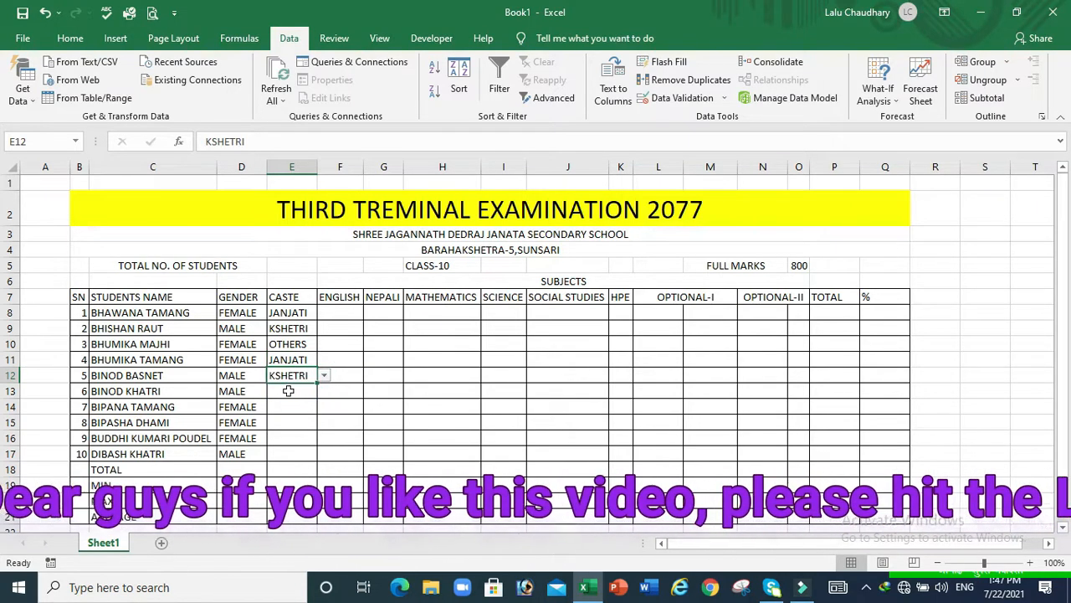
Set castes E13–E17 to KSHETRI, JANJATI, JANJATI, BRAHMIN, KSHETRI
{"action": "left_click", "coordinate": [289, 392]}
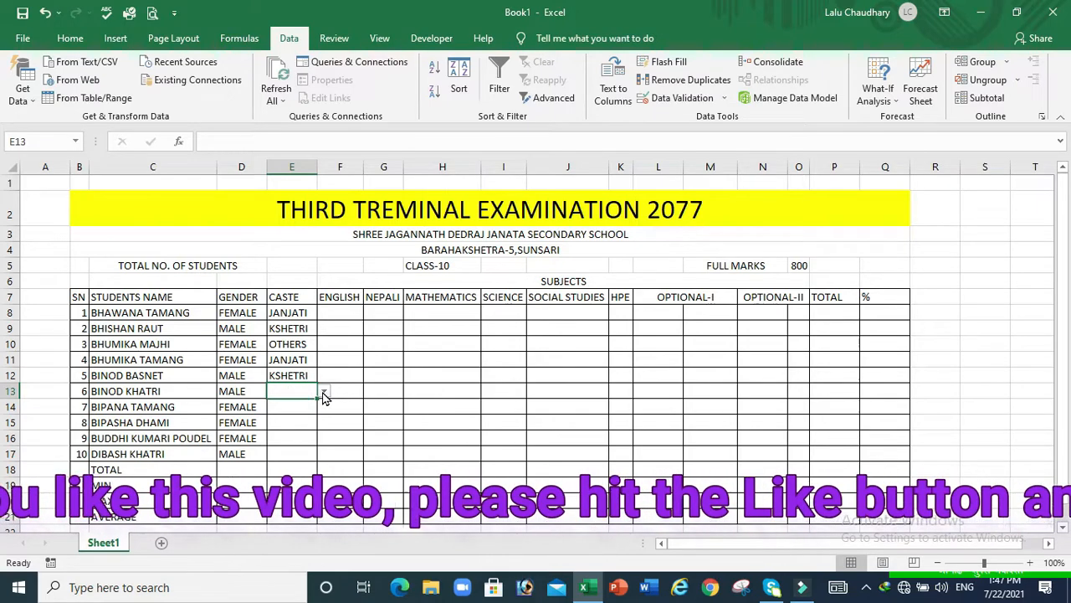
{"action": "left_click", "coordinate": [323, 392]}
{"action": "left_click", "coordinate": [294, 415]}
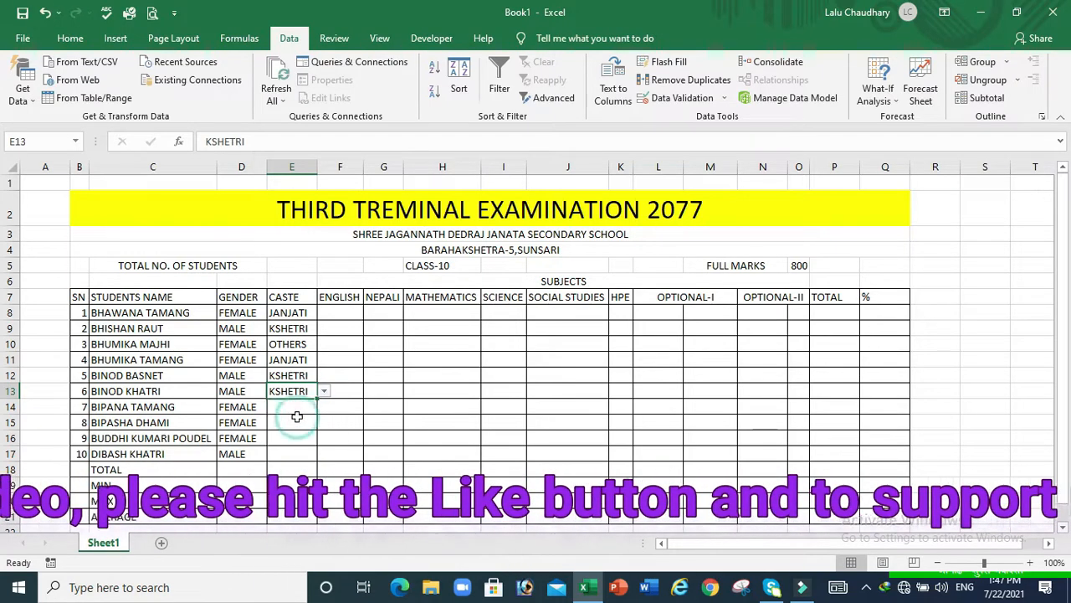
{"action": "left_click", "coordinate": [287, 408]}
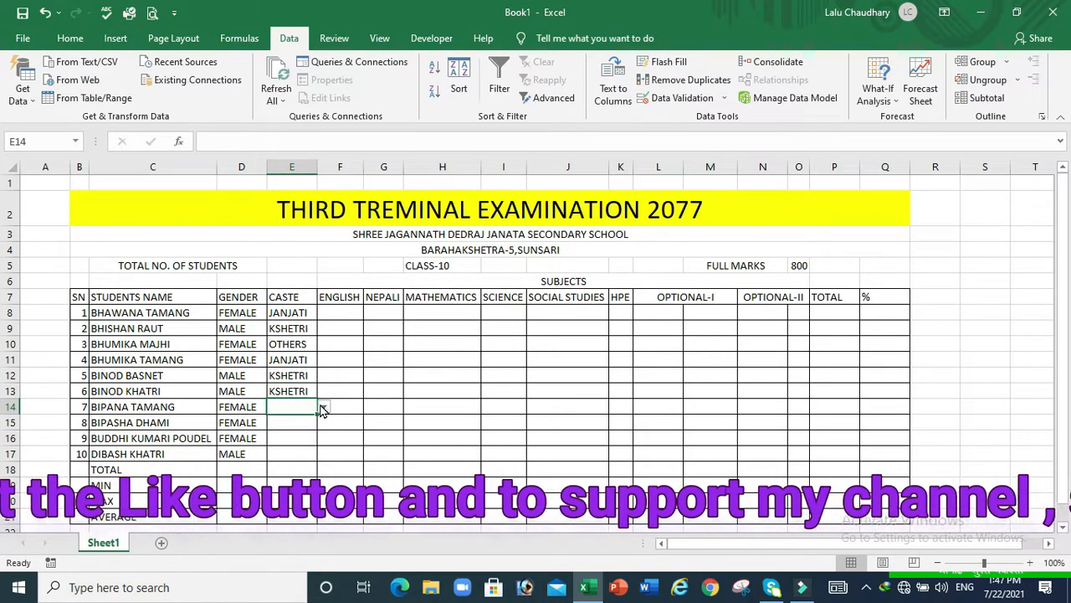
{"action": "left_click", "coordinate": [323, 406]}
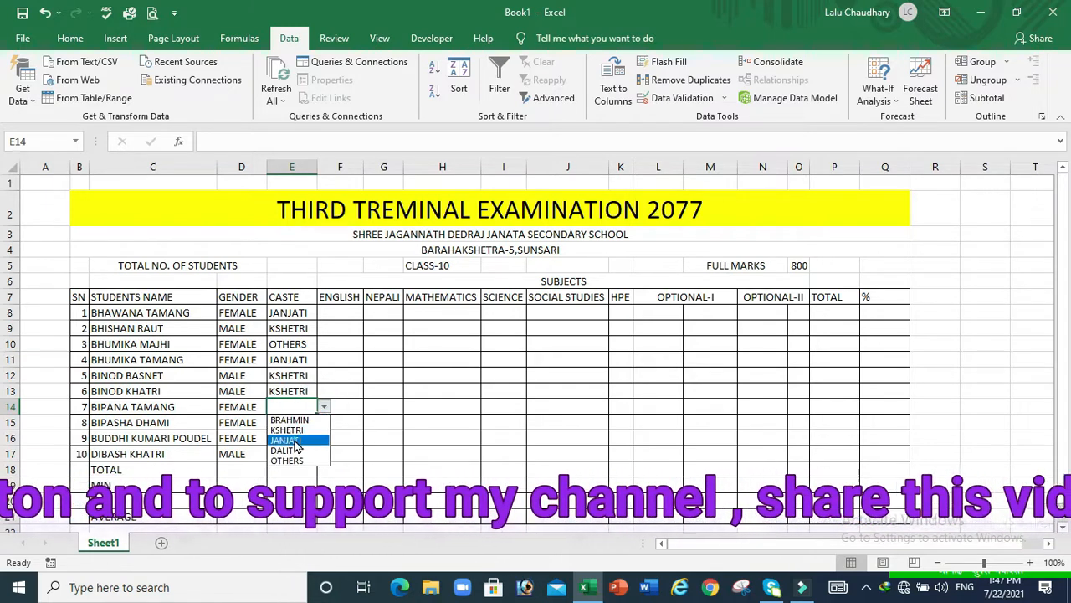
{"action": "left_click", "coordinate": [293, 441]}
{"action": "left_click", "coordinate": [286, 422]}
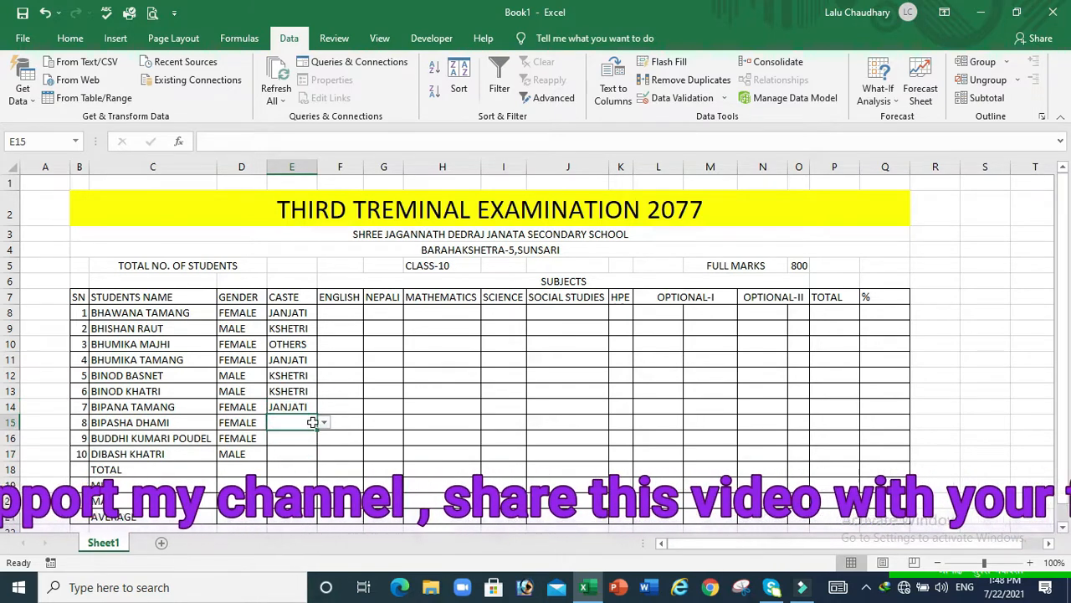
{"action": "left_click", "coordinate": [323, 422]}
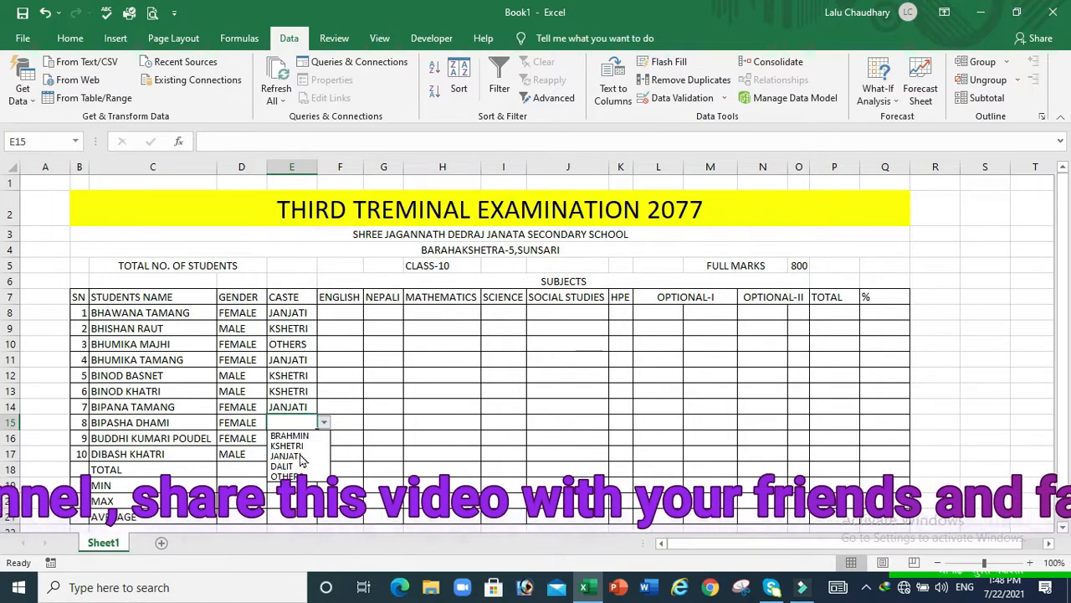
{"action": "left_click", "coordinate": [289, 456]}
{"action": "left_click", "coordinate": [286, 439]}
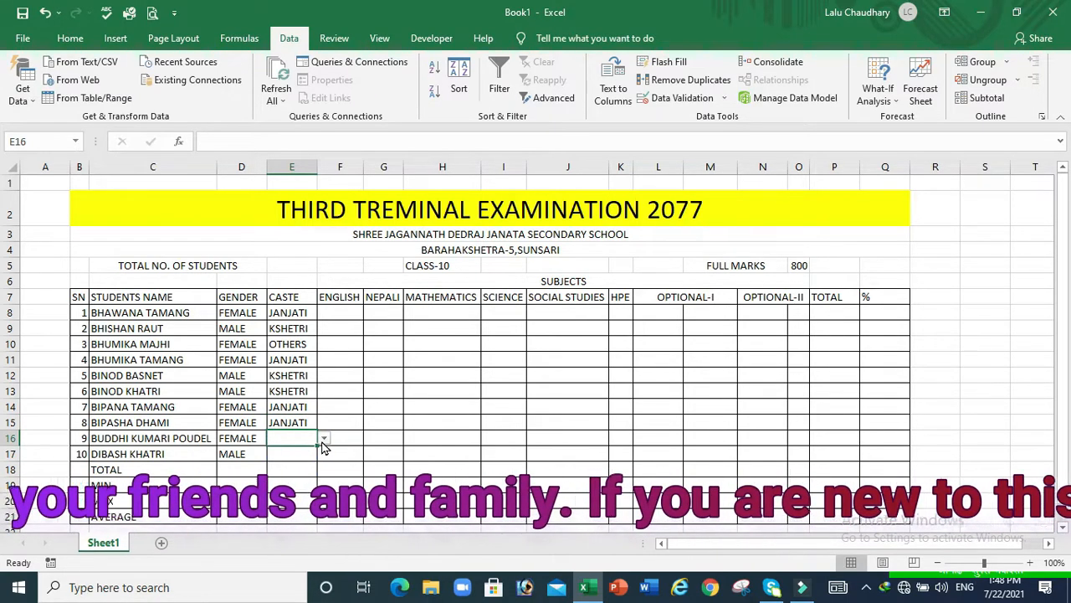
{"action": "left_click", "coordinate": [323, 438]}
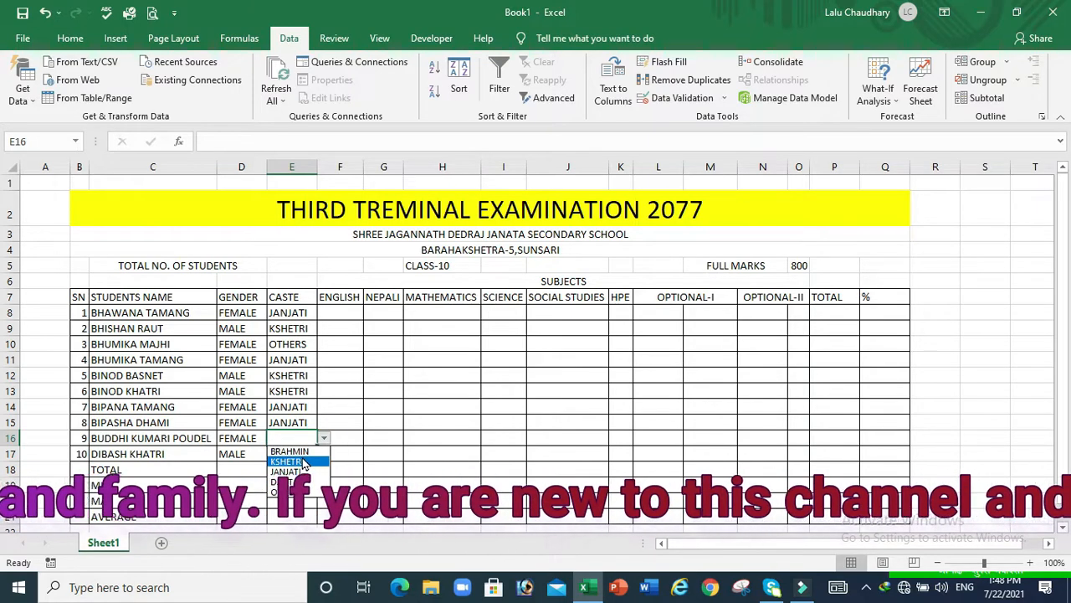
{"action": "left_click", "coordinate": [298, 452]}
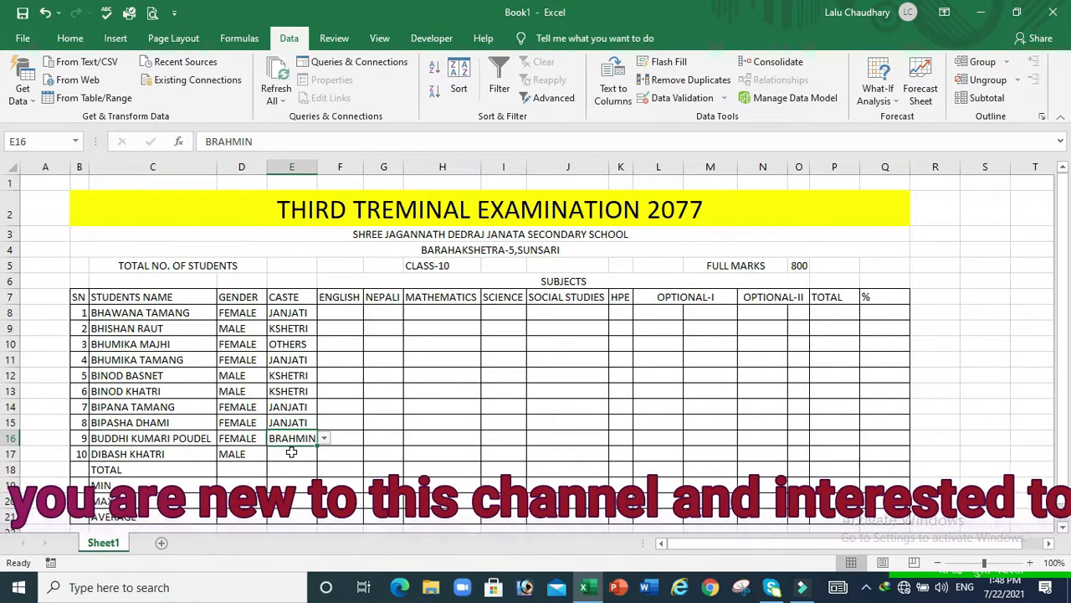
{"action": "left_click", "coordinate": [291, 452]}
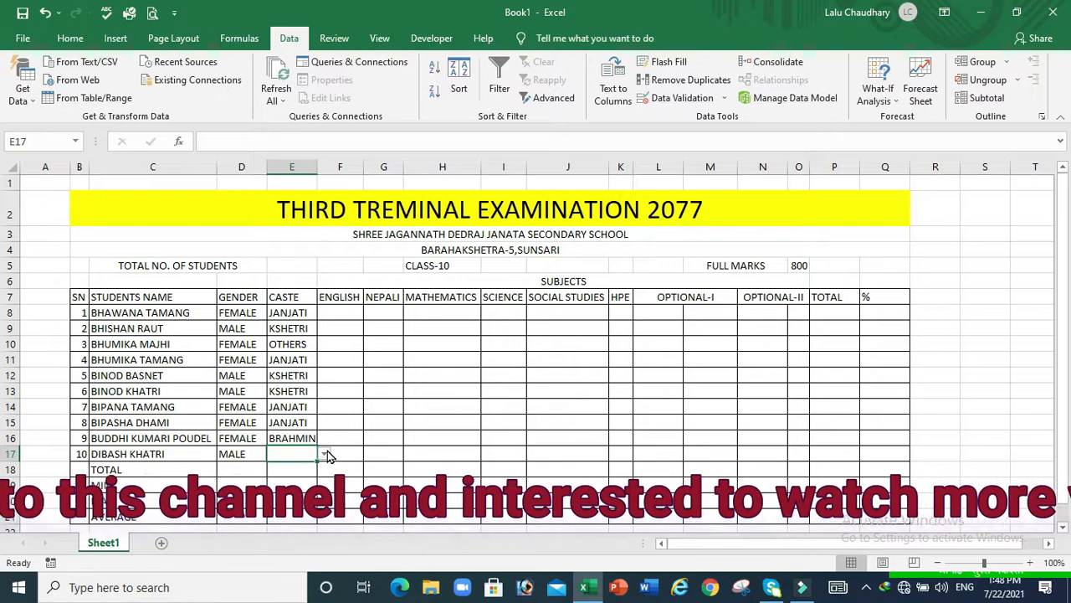
{"action": "left_click", "coordinate": [295, 477]}
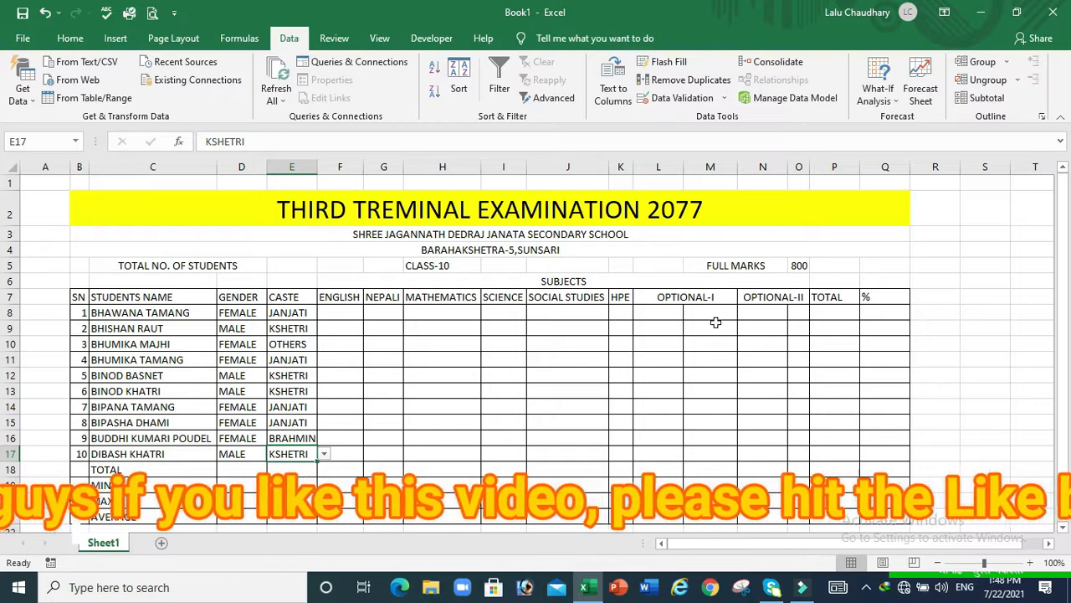
{"action": "left_click", "coordinate": [667, 311]}
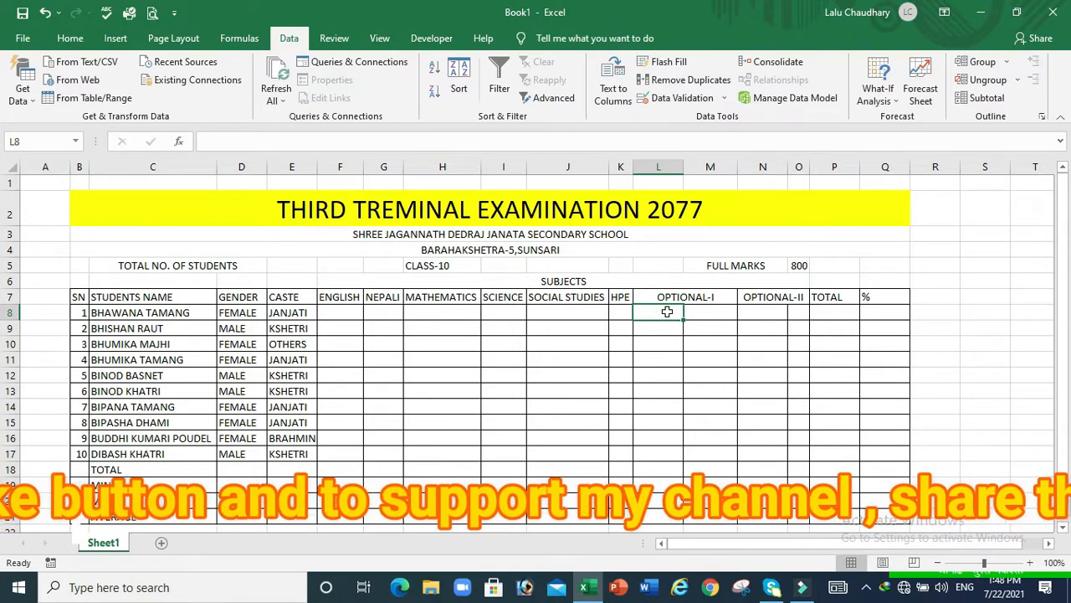
Give Optional-I cell L8 a validation List with source MATHEMATICS,ECONOMICS
{"action": "left_click", "coordinate": [502, 233]}
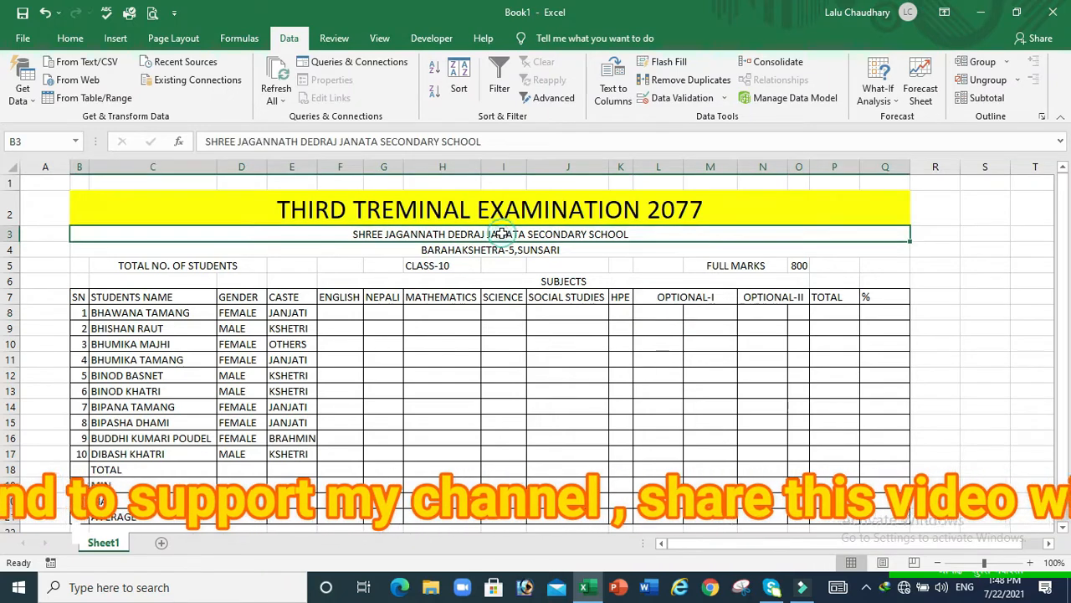
{"action": "left_click", "coordinate": [650, 314]}
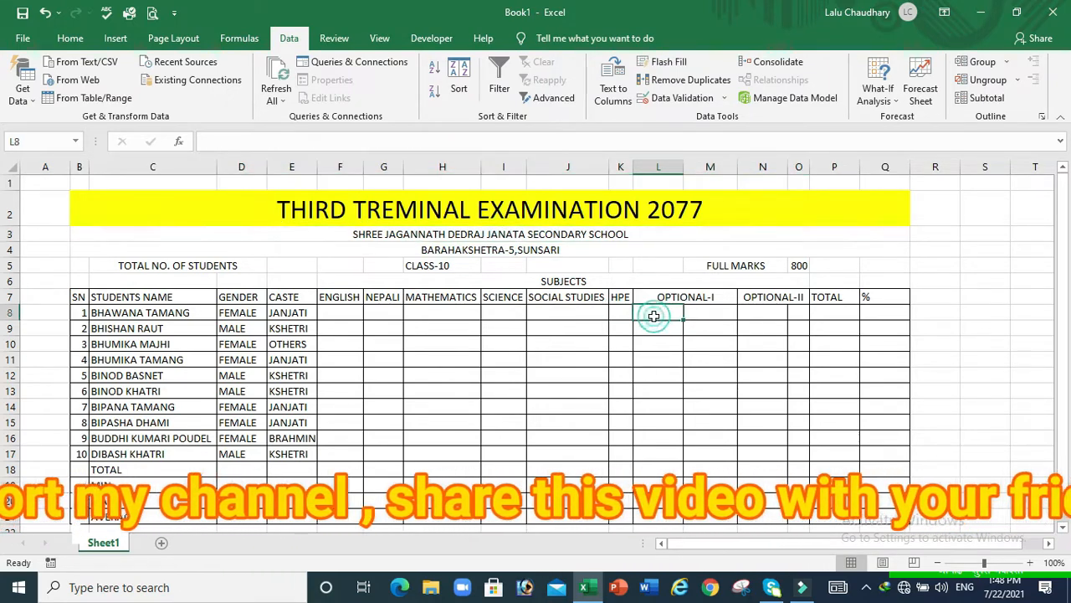
{"action": "left_click", "coordinate": [682, 98]}
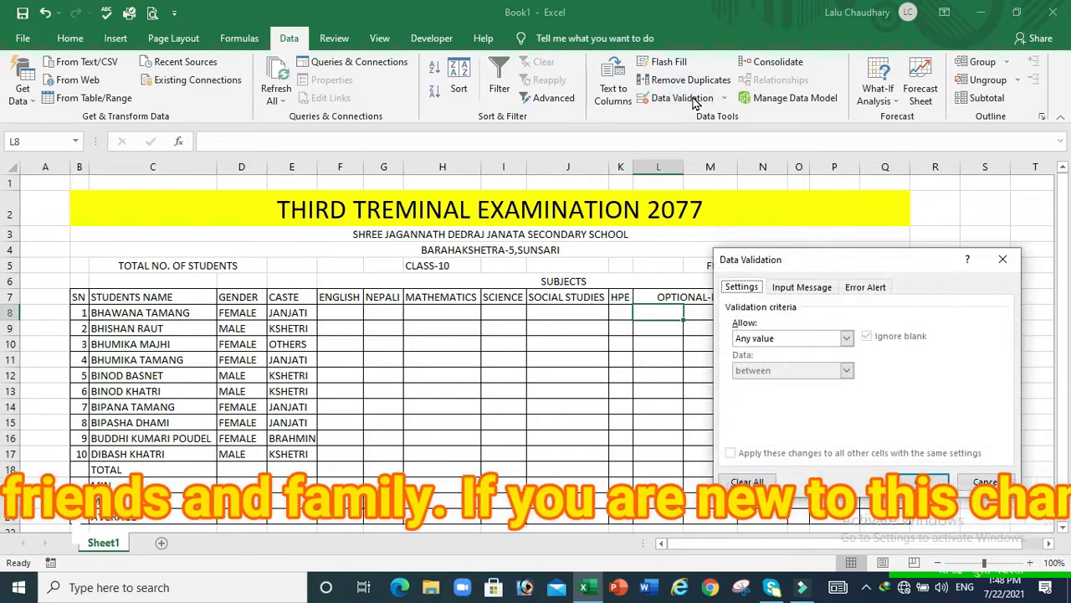
{"action": "left_click", "coordinate": [848, 338]}
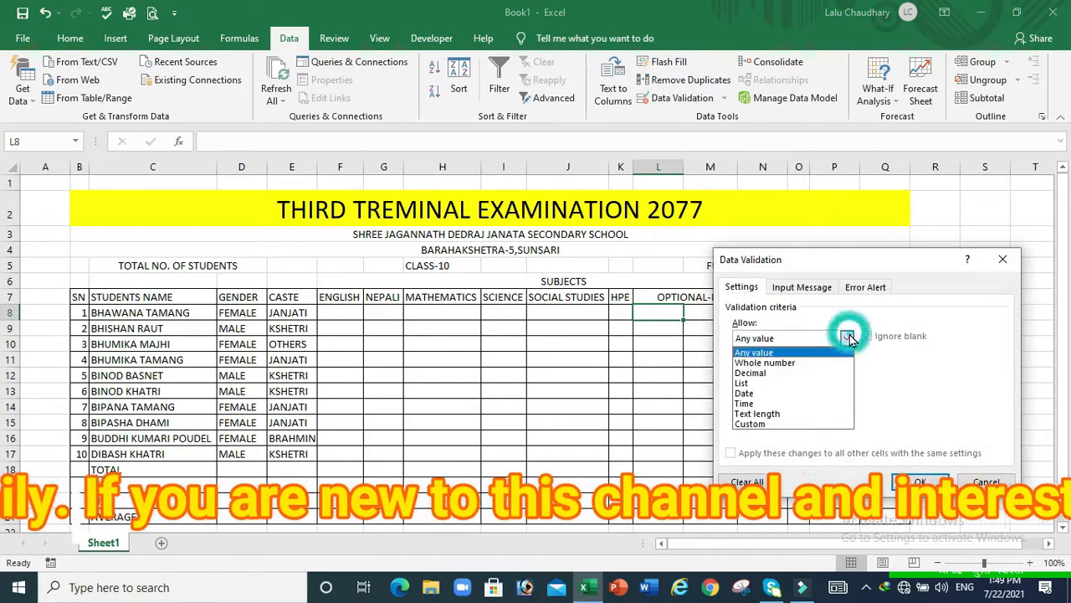
{"action": "left_click", "coordinate": [746, 386]}
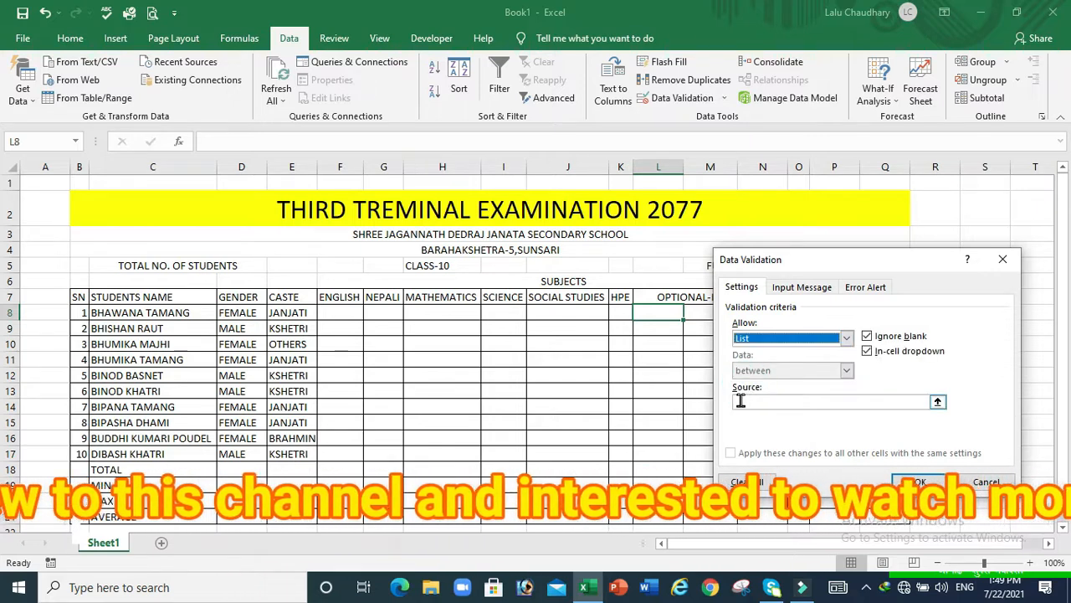
{"action": "left_click", "coordinate": [741, 401]}
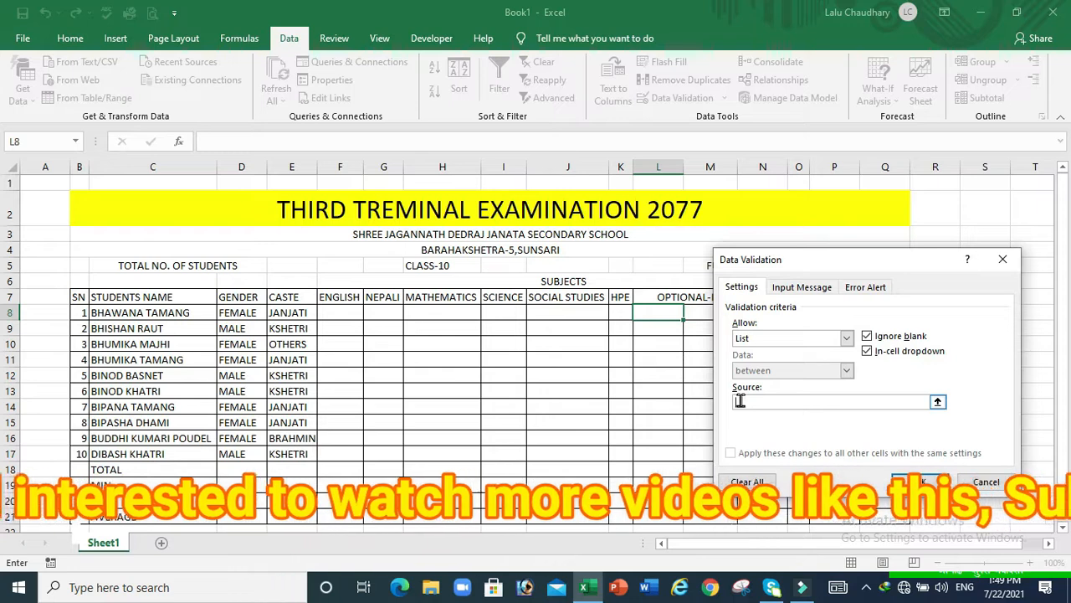
{"action": "type", "text": "MATHEMATICS"}
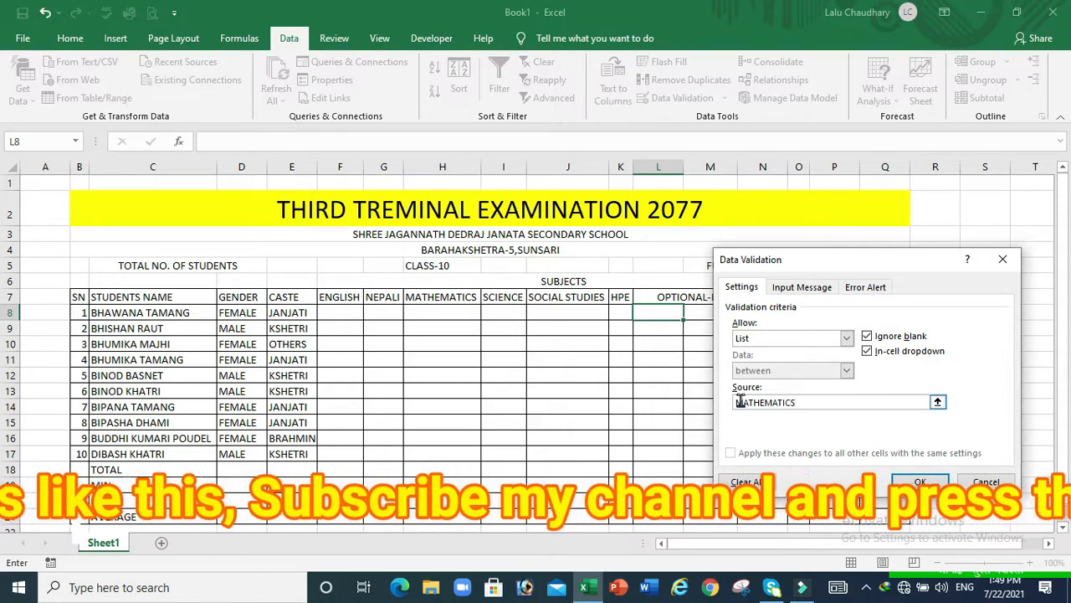
{"action": "type", "text": ",E"}
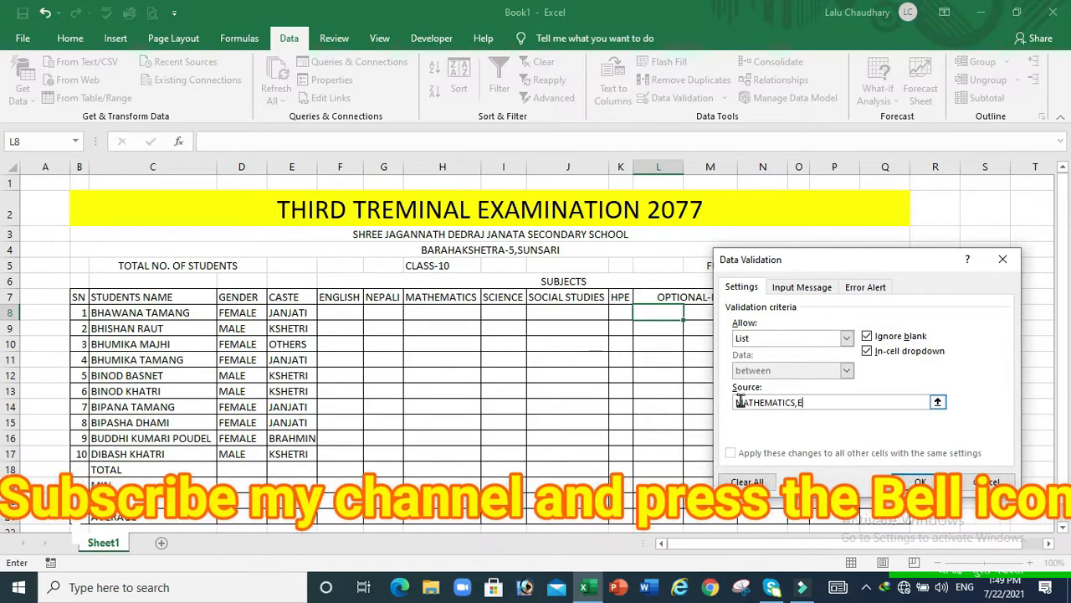
{"action": "type", "text": "CONOM"}
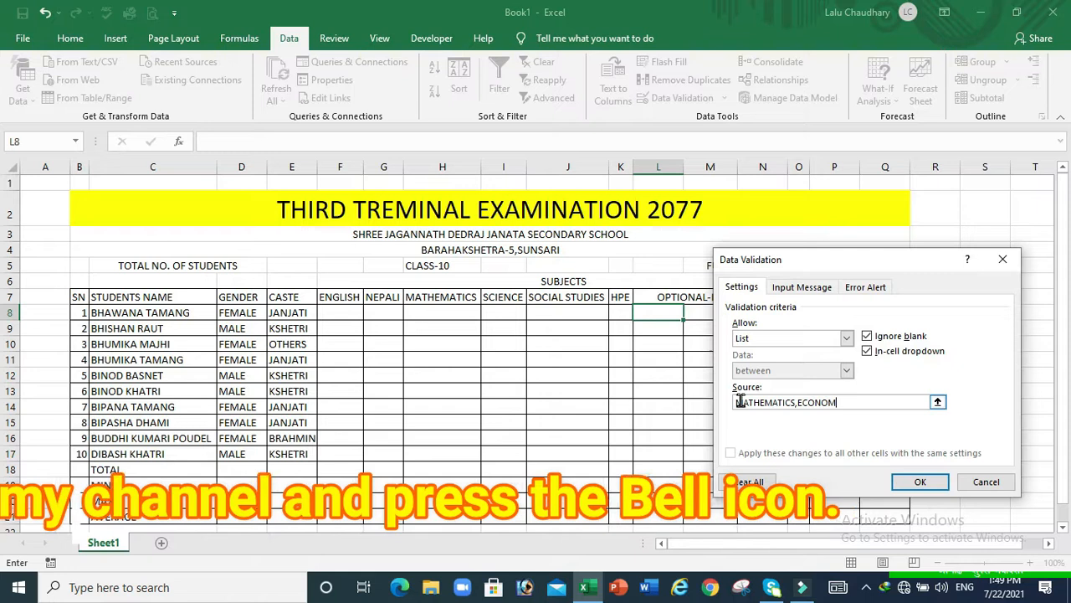
{"action": "type", "text": "ICS"}
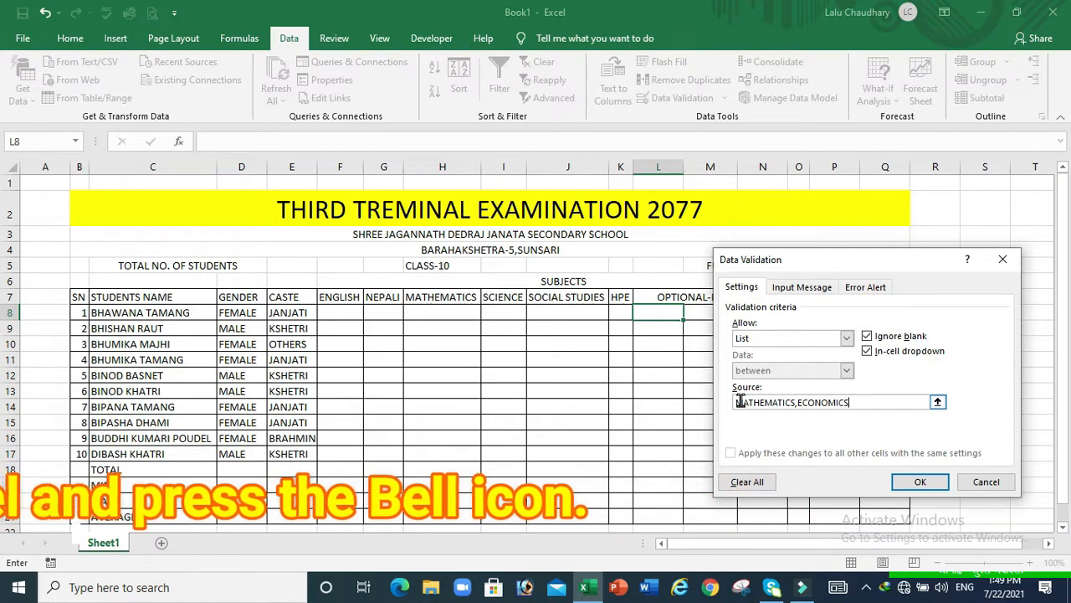
{"action": "left_click", "coordinate": [914, 484]}
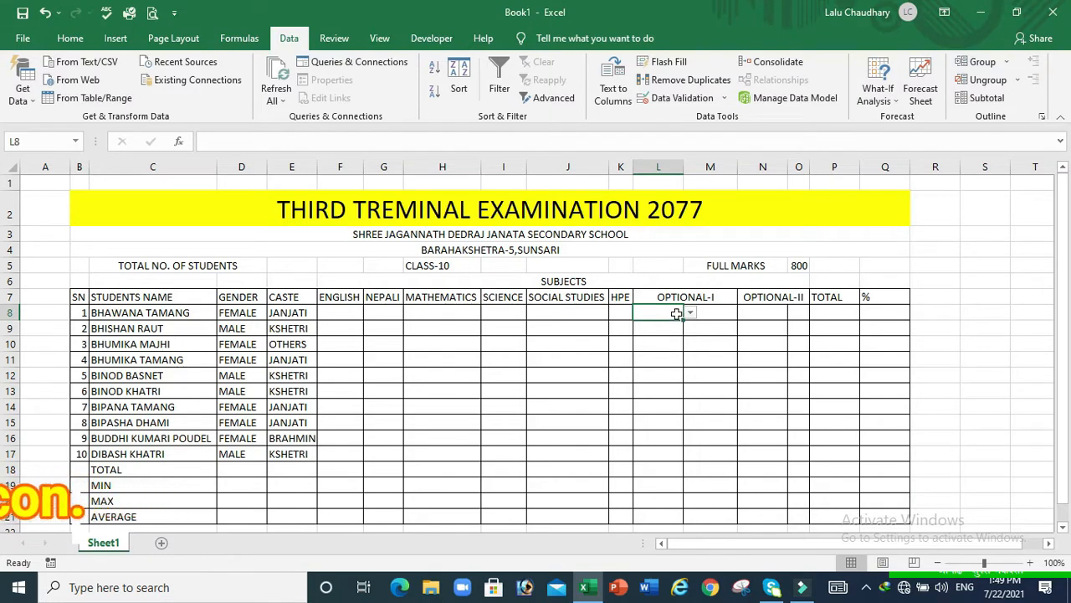
Copy L8's subject drop-down down to L17
{"action": "left_click_drag", "start_coordinate": [685, 320], "coordinate": [688, 473]}
{"action": "left_click", "coordinate": [672, 471]}
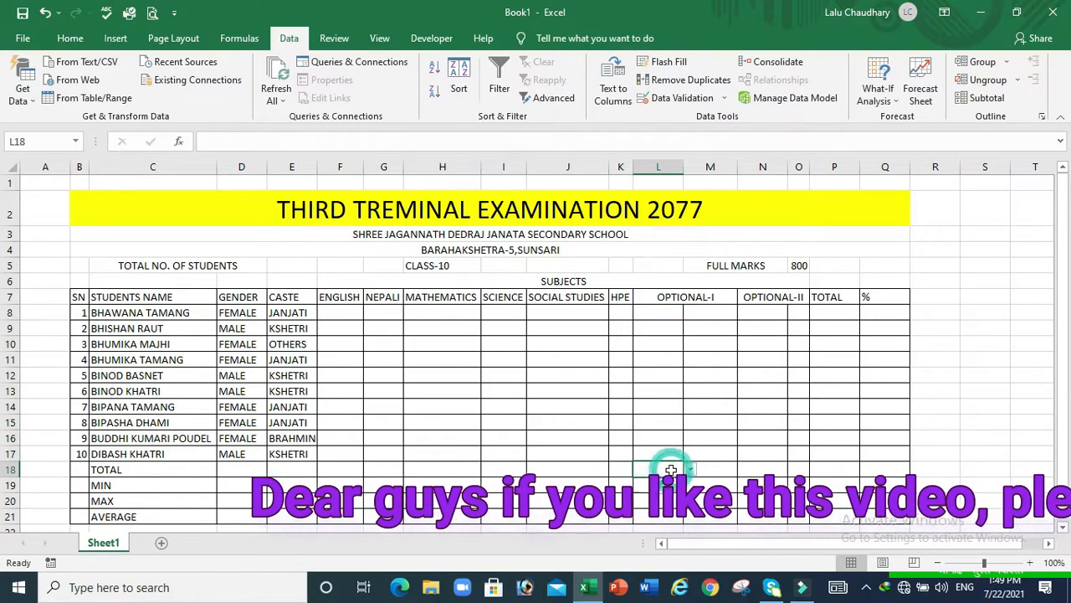
{"action": "left_click", "coordinate": [671, 326]}
{"action": "left_click", "coordinate": [671, 311]}
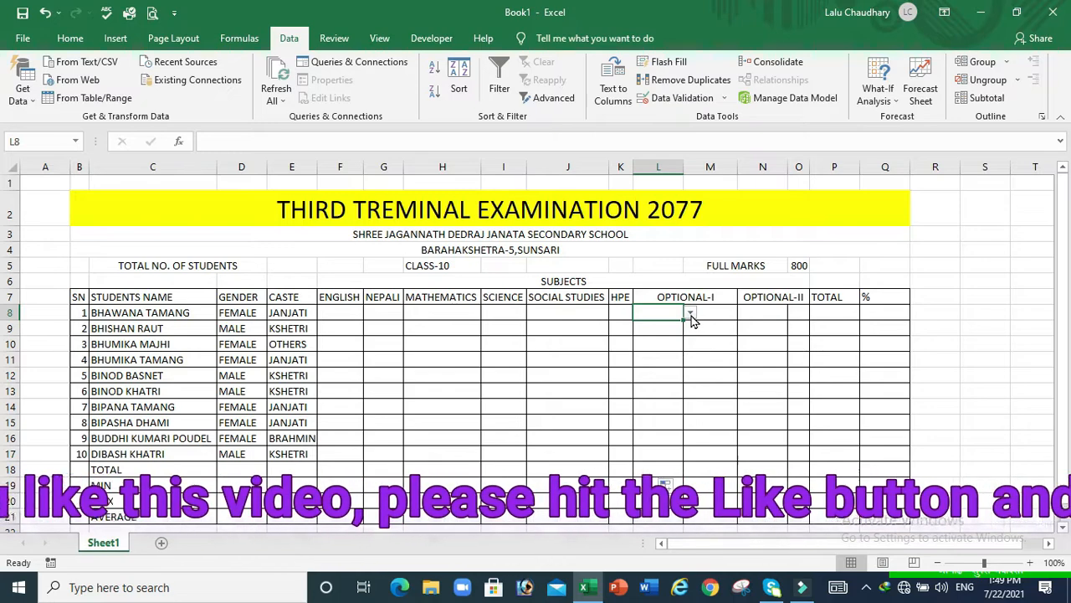
Pick MATHEMATICS as the Optional-I subject for the first and ninth students
{"action": "left_click", "coordinate": [691, 313]}
{"action": "left_click", "coordinate": [669, 326]}
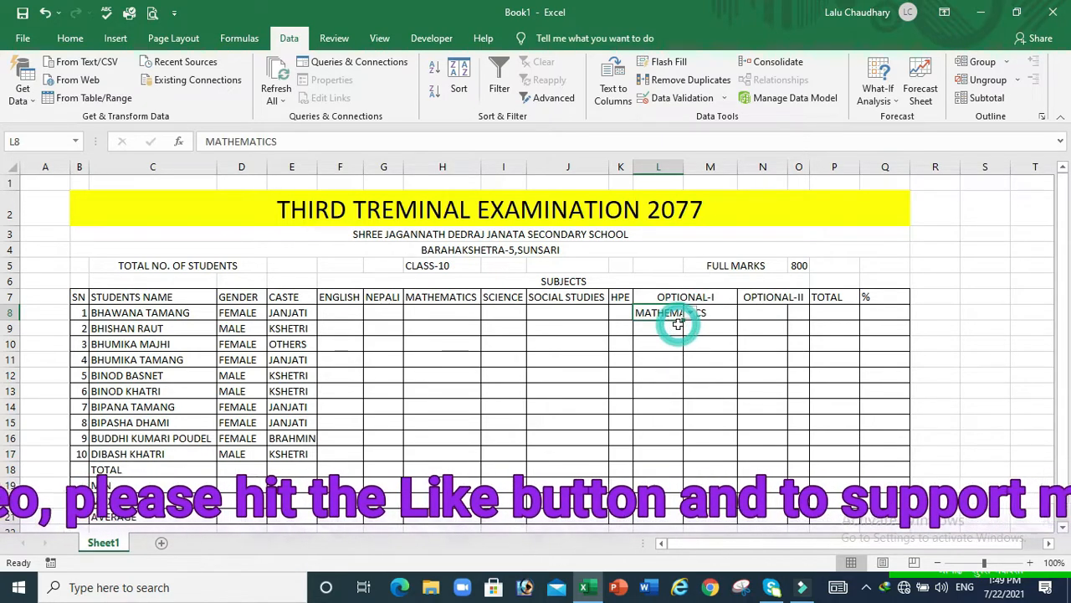
{"action": "left_click", "coordinate": [666, 329]}
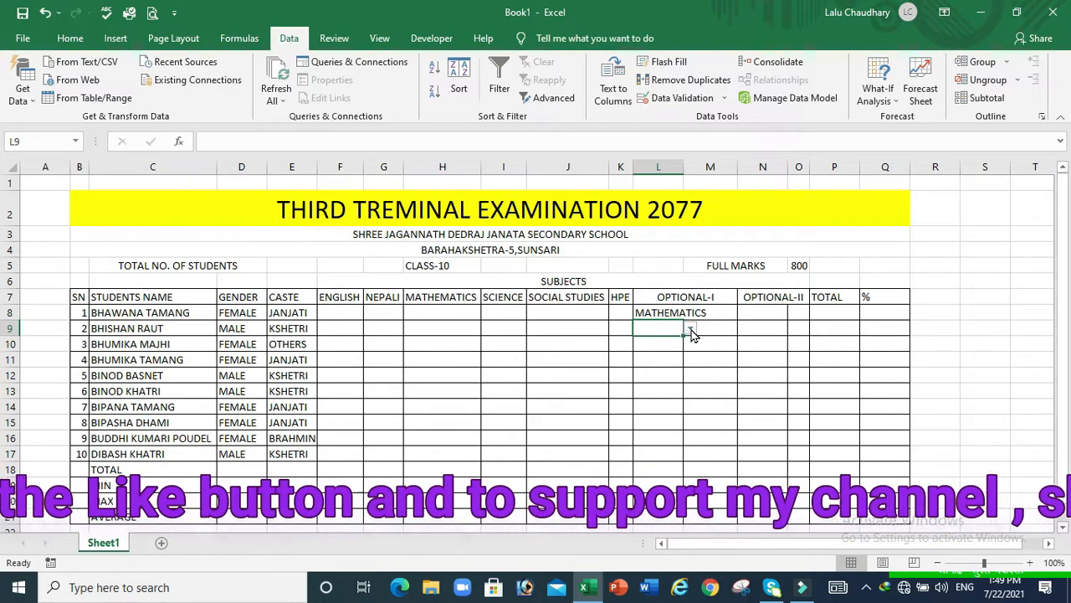
{"action": "left_click", "coordinate": [691, 331]}
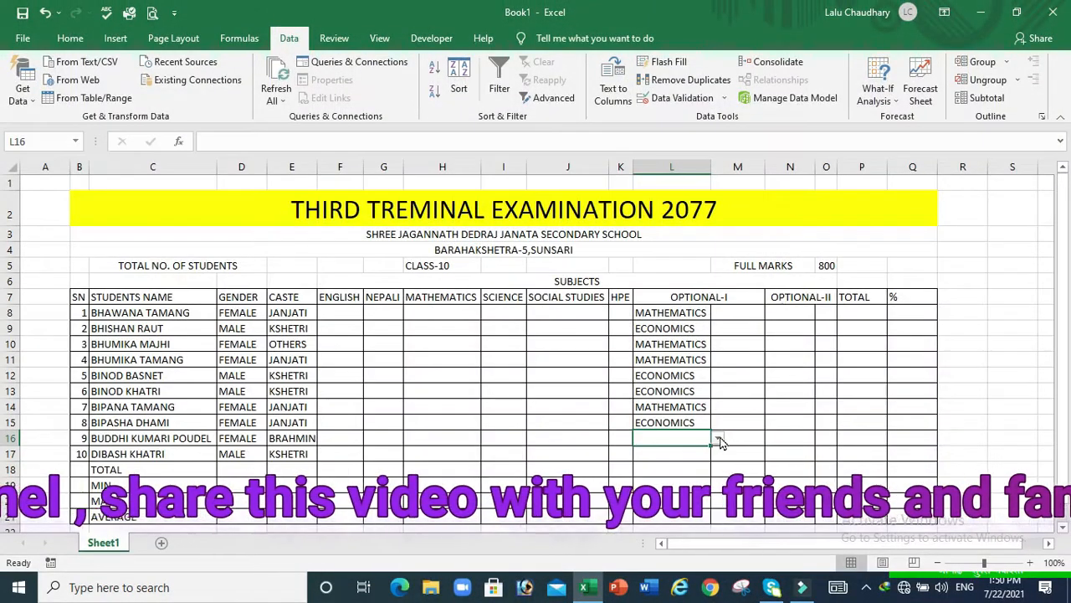
{"action": "left_click", "coordinate": [718, 438]}
{"action": "left_click", "coordinate": [670, 451]}
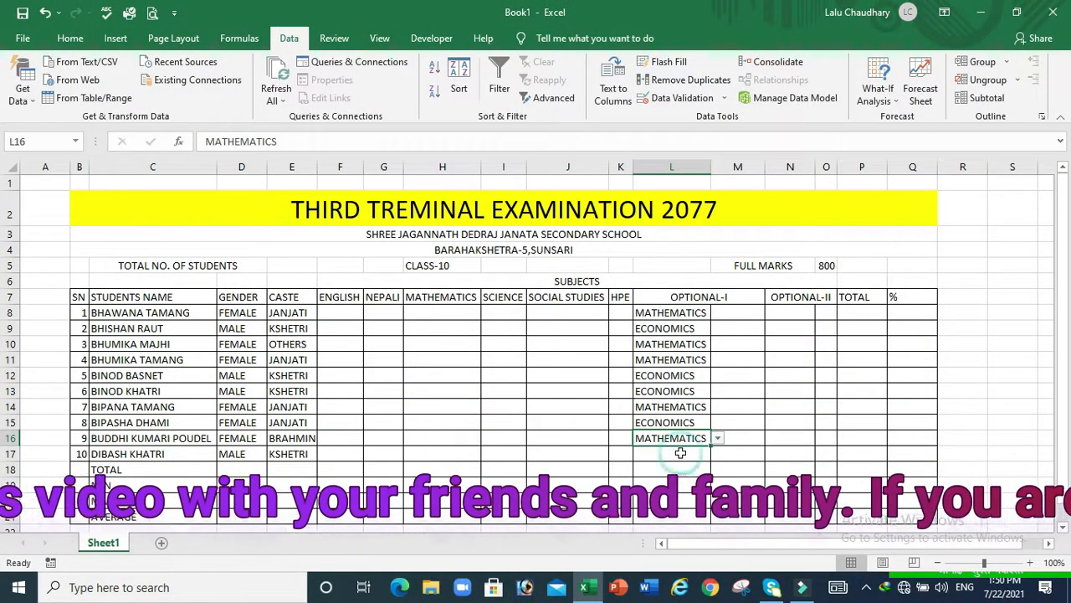
{"action": "left_click", "coordinate": [671, 453]}
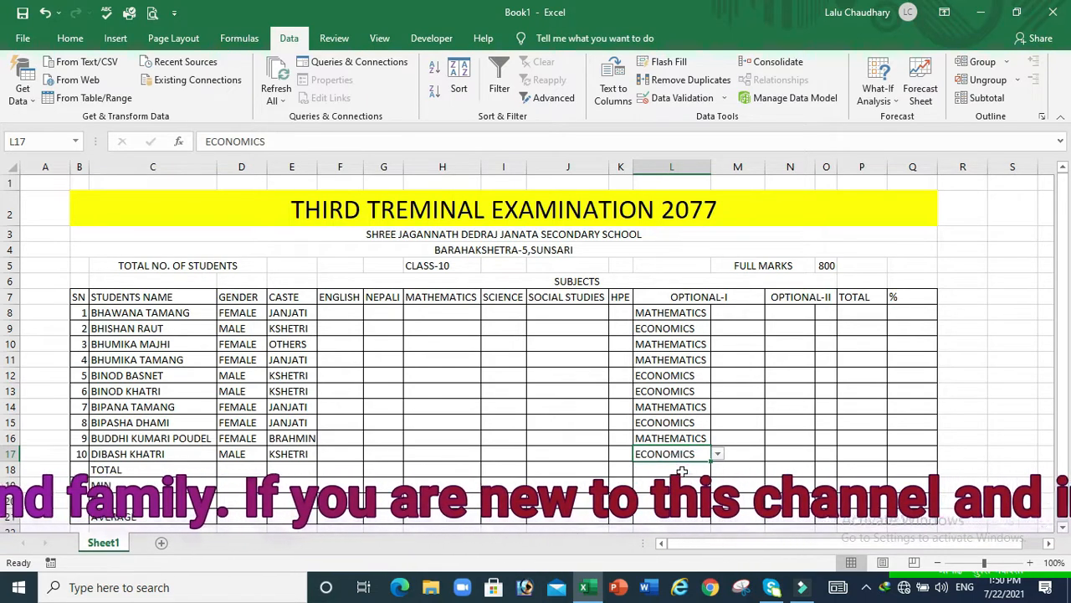
{"action": "left_click", "coordinate": [792, 314]}
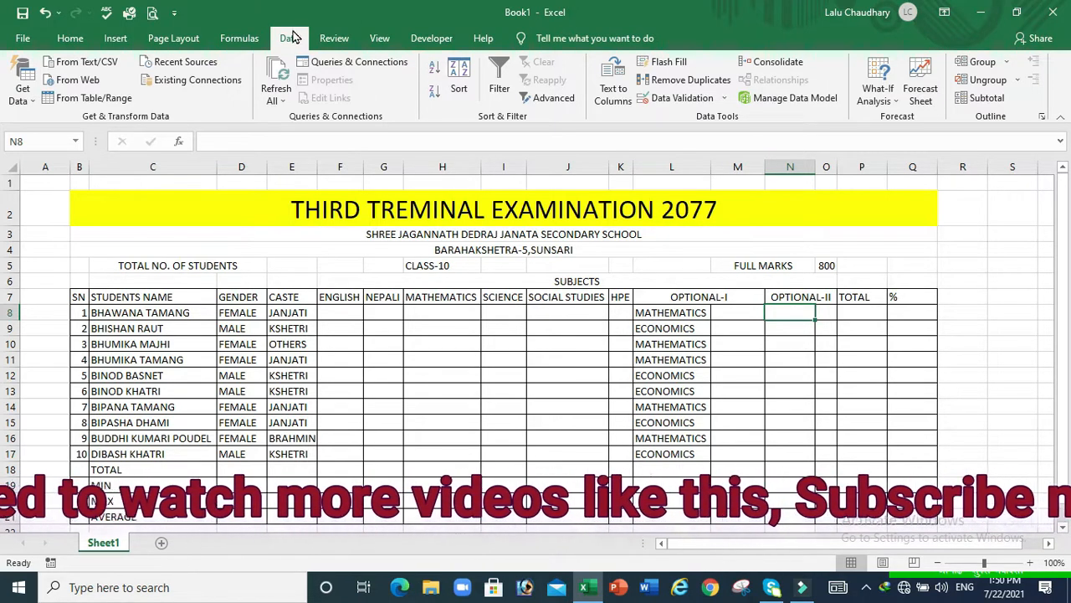
Add a Data Validation list to N8 with source ACCOUNT,EDUCATION
{"action": "left_click", "coordinate": [696, 98]}
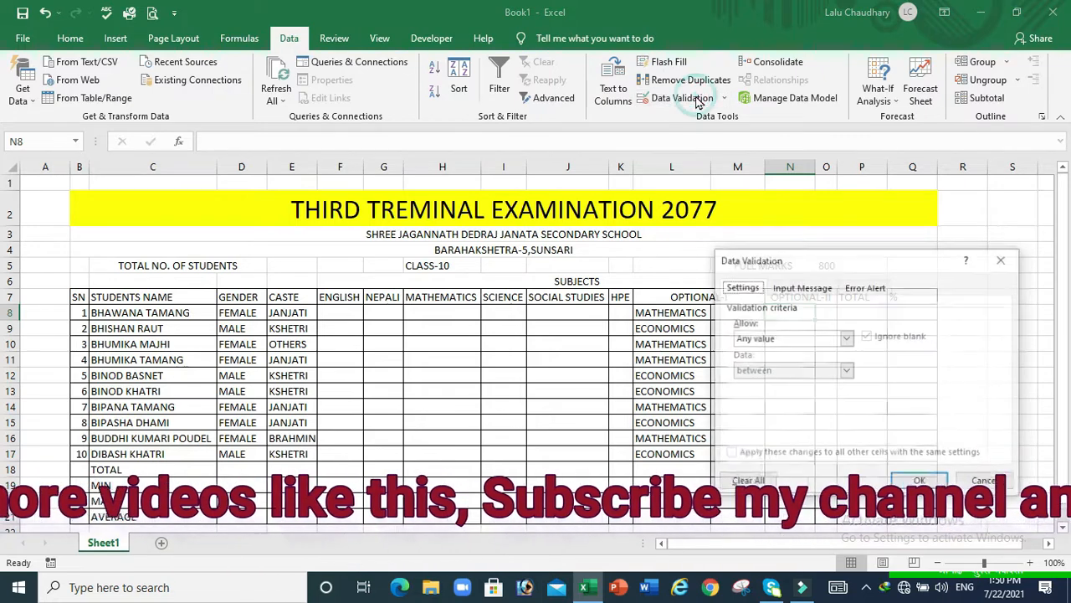
{"action": "left_click", "coordinate": [847, 338]}
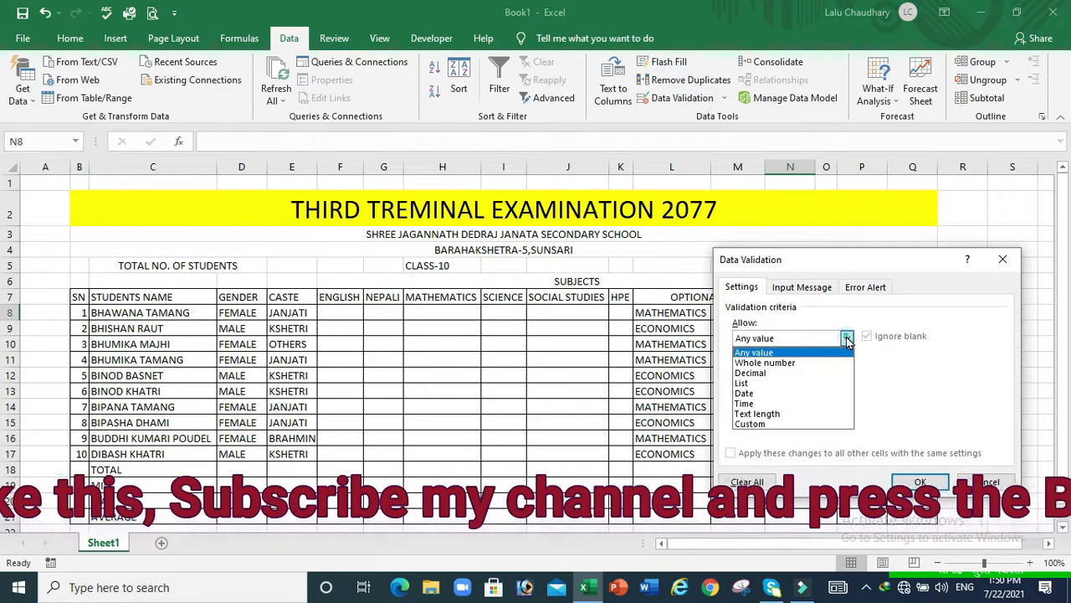
{"action": "left_click", "coordinate": [749, 382]}
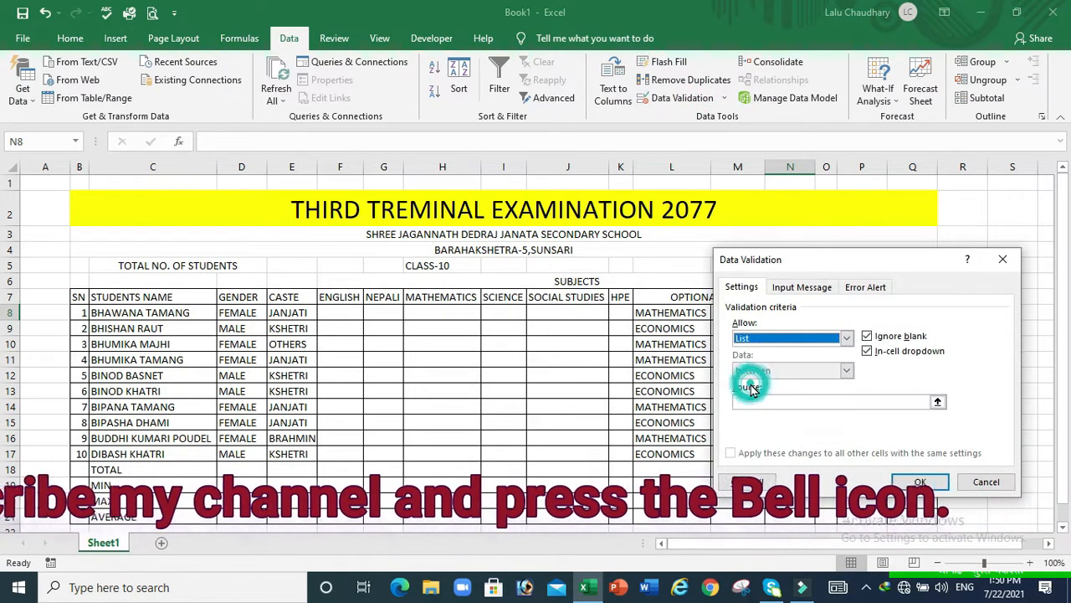
{"action": "left_click", "coordinate": [748, 401]}
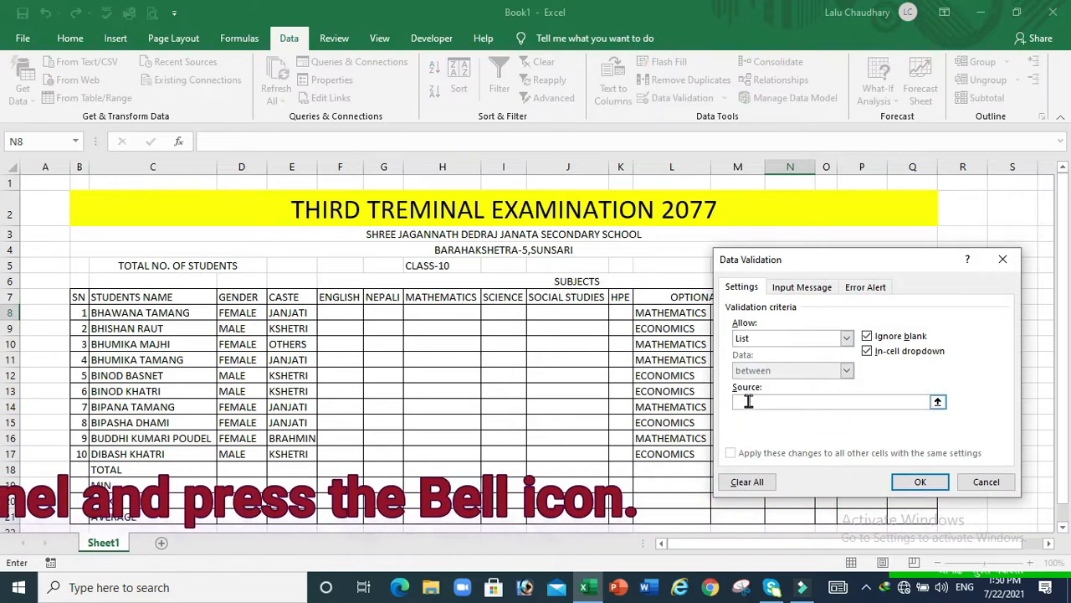
{"action": "type", "text": "Ac"}
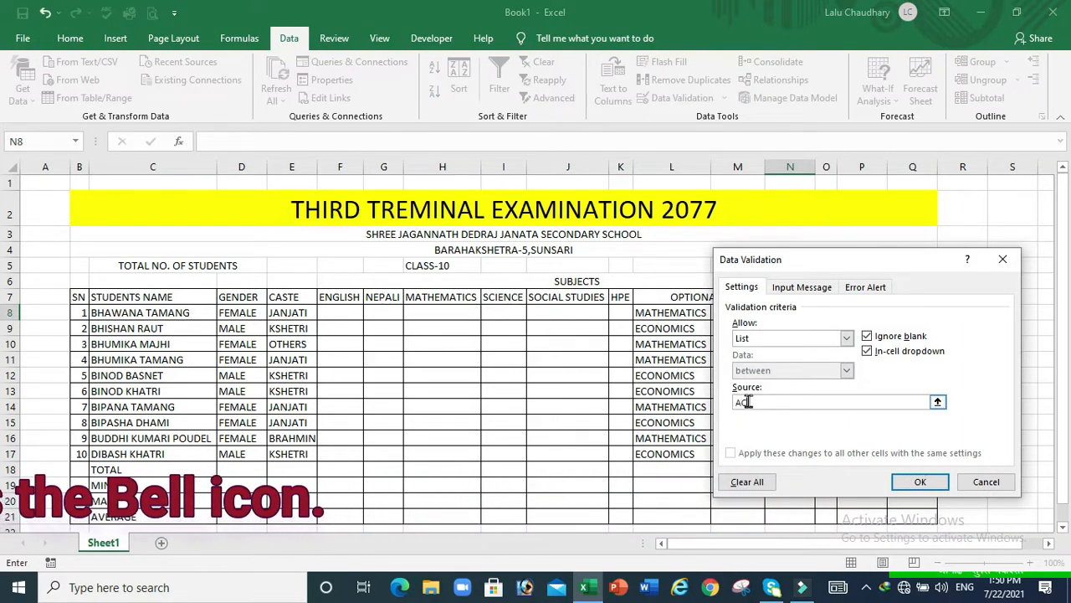
{"action": "type", "text": "COUNT,"}
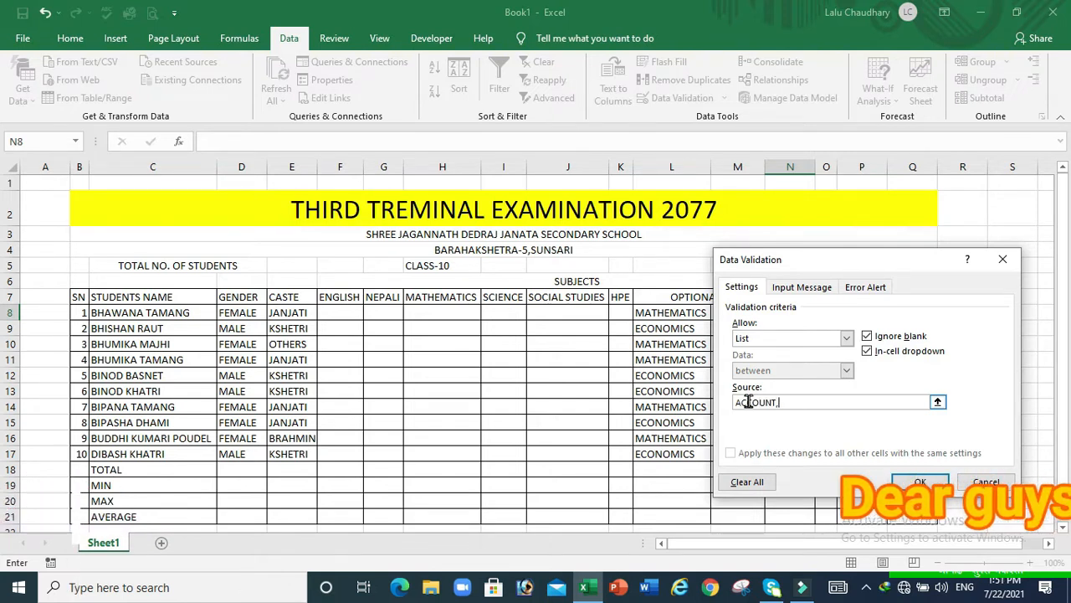
{"action": "type", "text": "ED"}
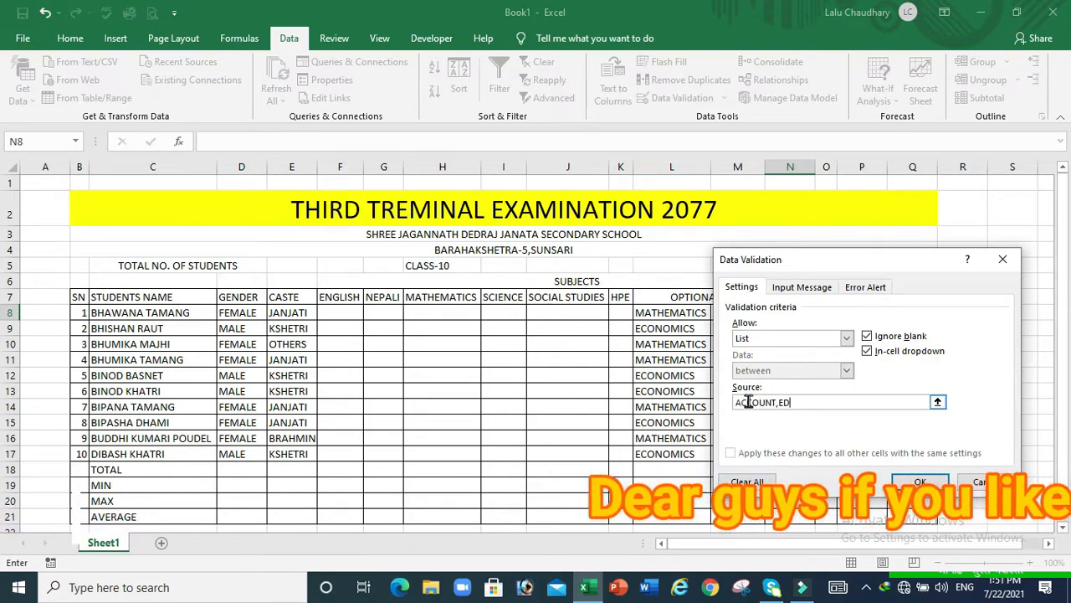
{"action": "type", "text": "UCATION"}
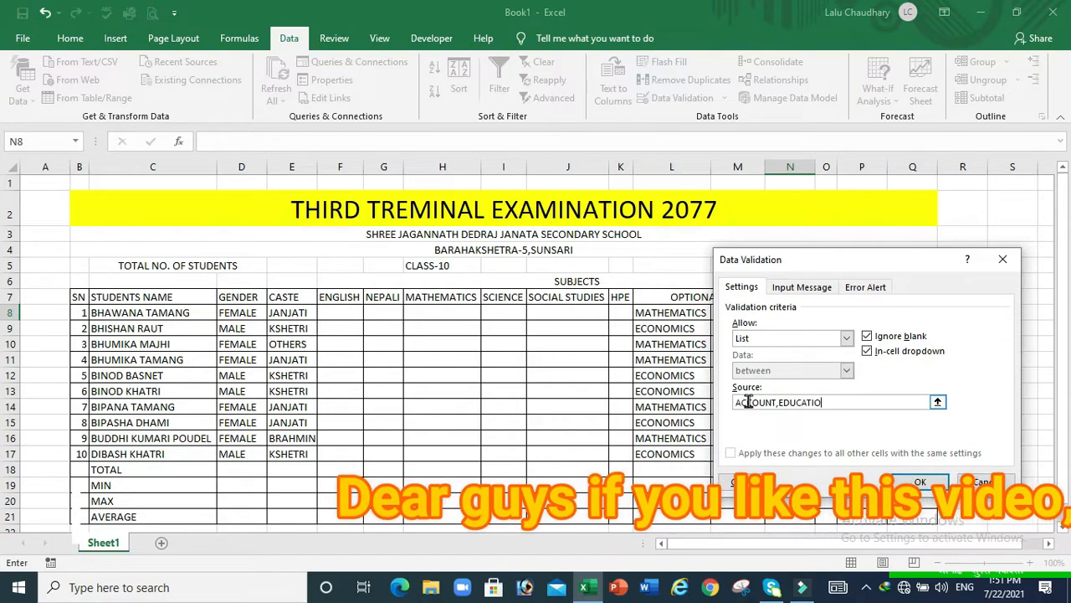
{"action": "left_click", "coordinate": [920, 483]}
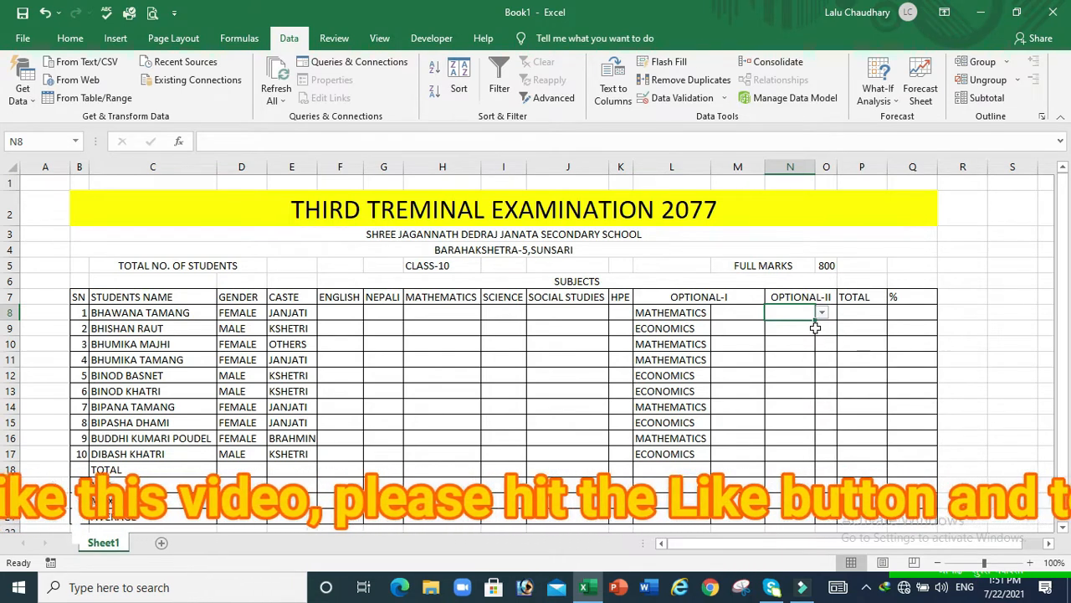
Copy N8's dropdown down to N17, then pick ACCOUNT and EDUCATION for the first two students
{"action": "left_click_drag", "start_coordinate": [813, 320], "coordinate": [816, 461]}
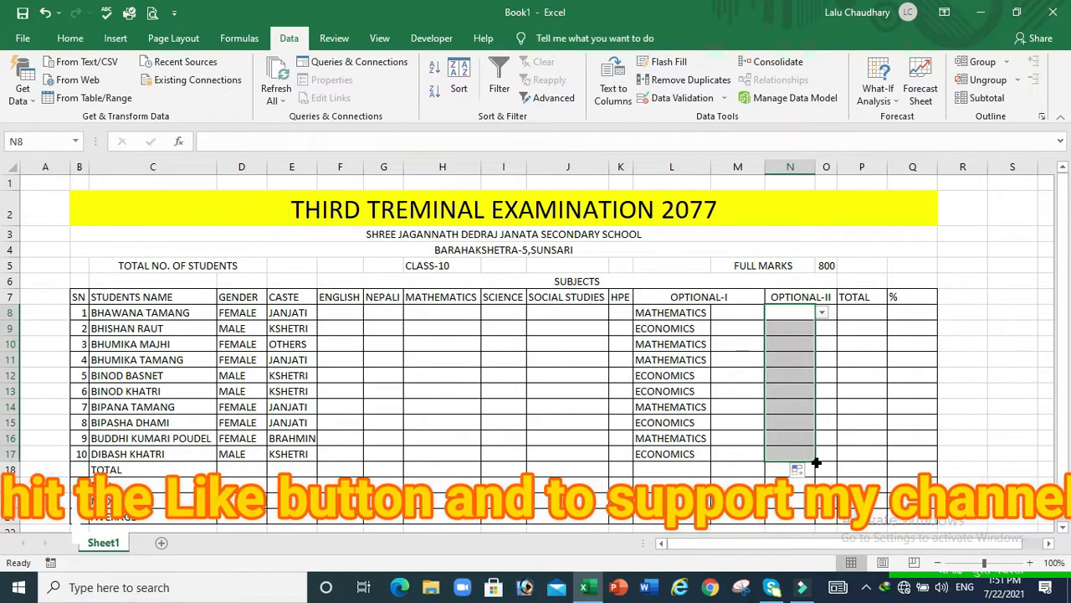
{"action": "left_click", "coordinate": [822, 313]}
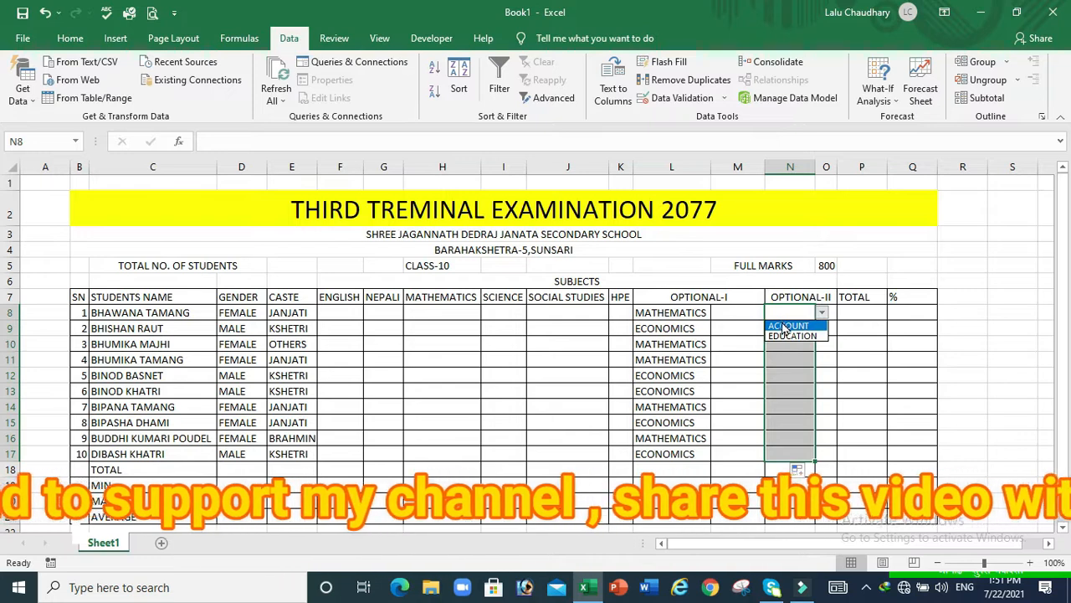
{"action": "left_click", "coordinate": [785, 325]}
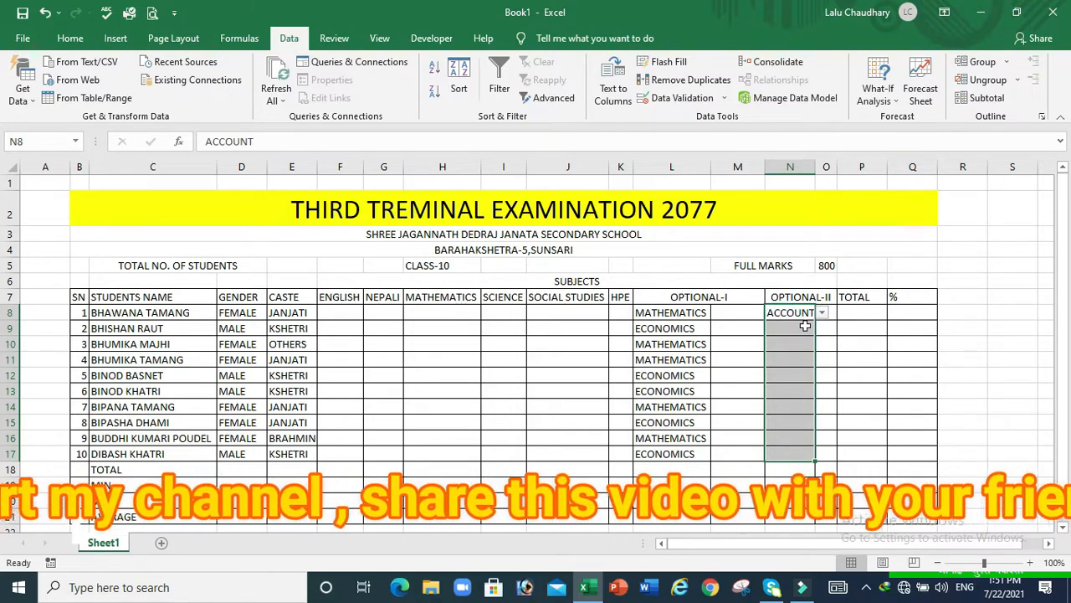
{"action": "left_click", "coordinate": [805, 326]}
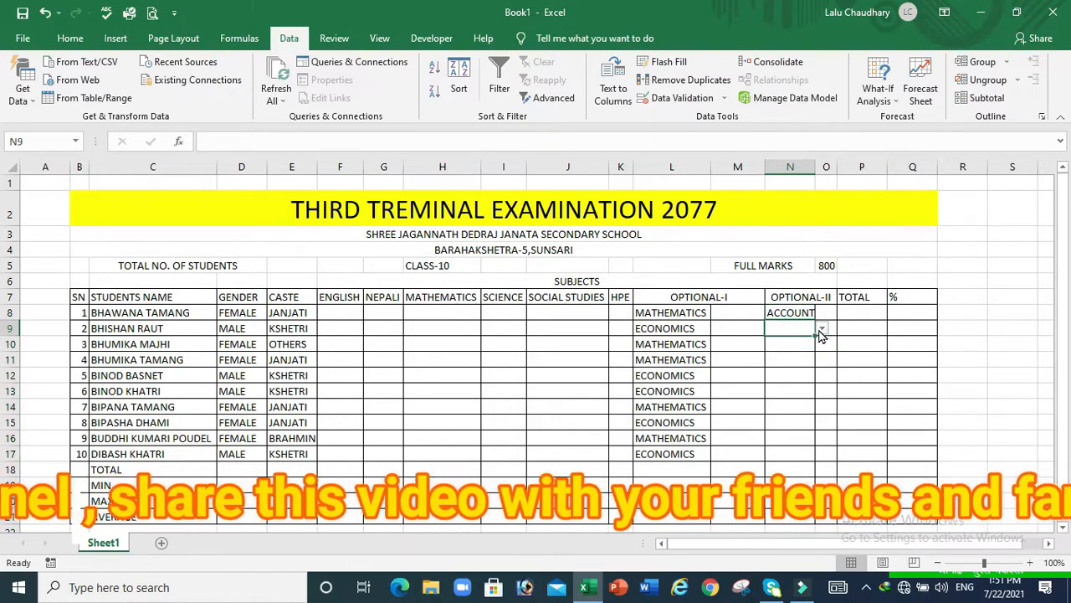
{"action": "left_click", "coordinate": [821, 330]}
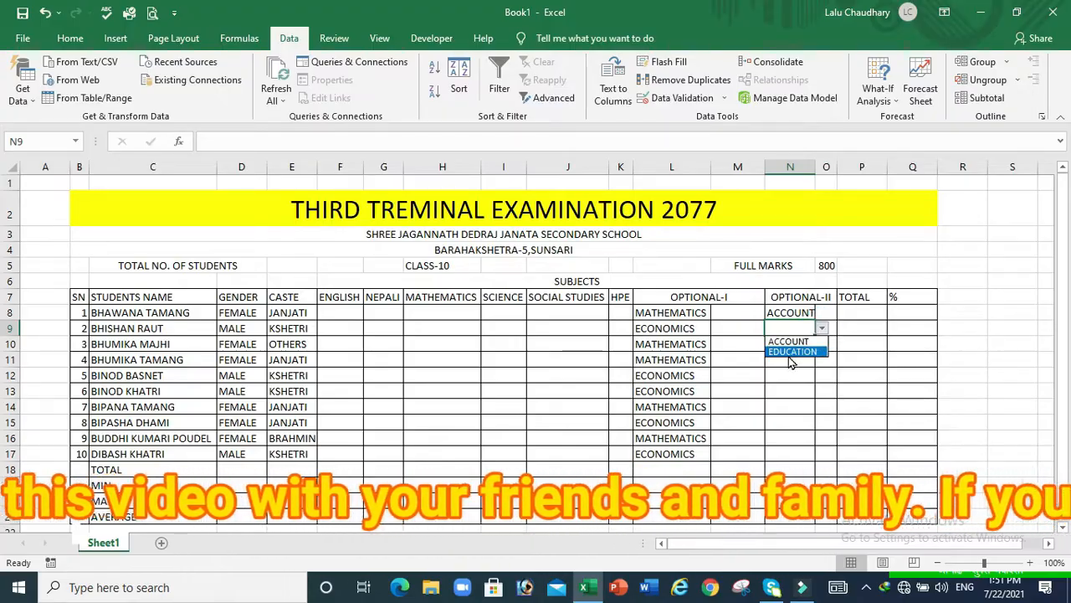
{"action": "left_click", "coordinate": [792, 351]}
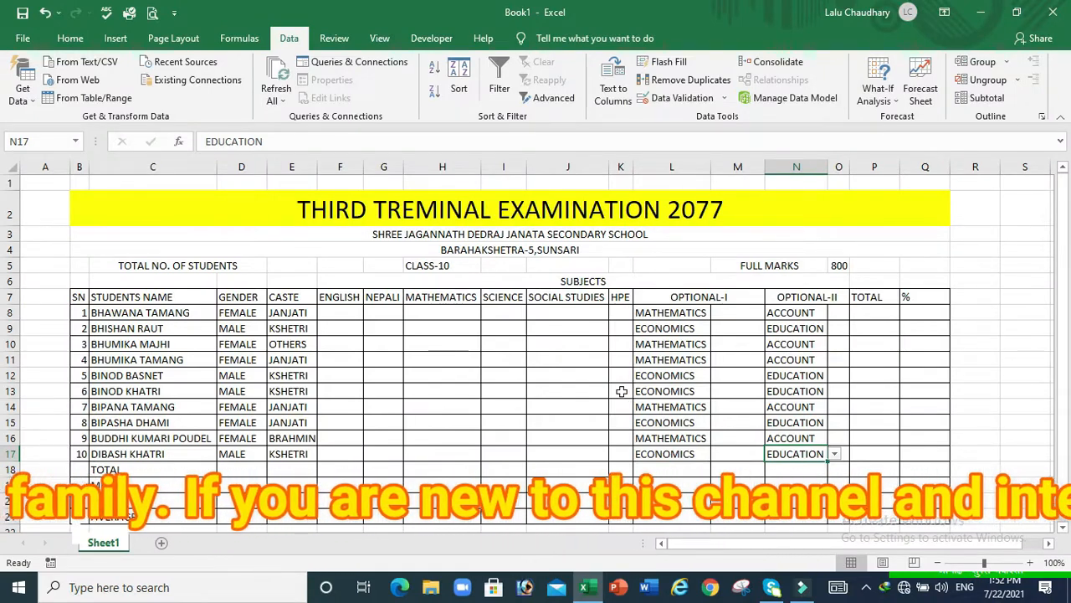
{"action": "left_click", "coordinate": [503, 419]}
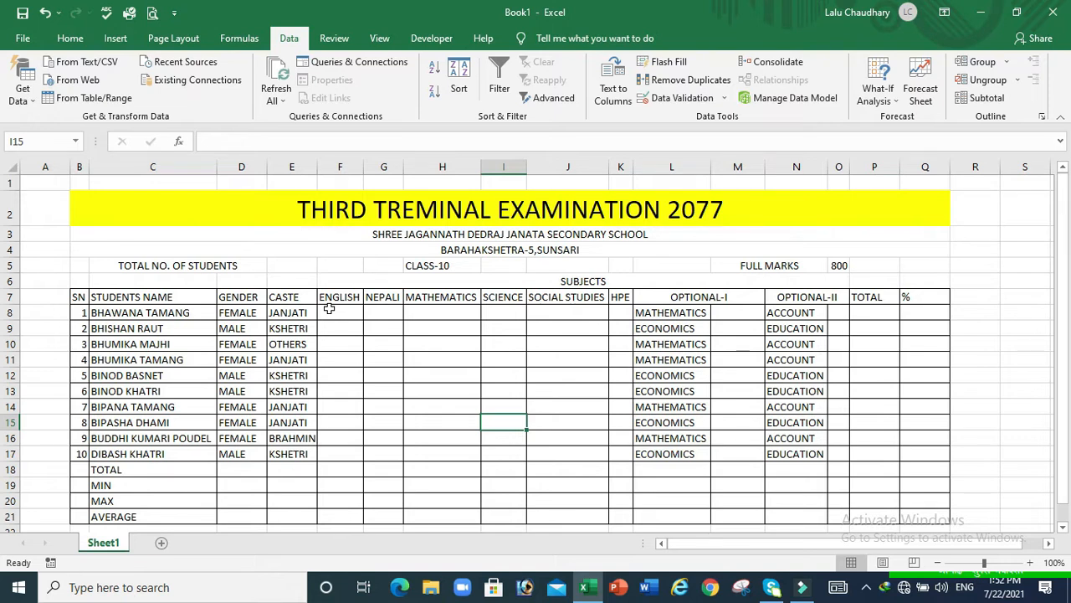
Select the marks block F8:K17 and start typing =RANDB in F8
{"action": "left_click_drag", "start_coordinate": [335, 312], "coordinate": [632, 455]}
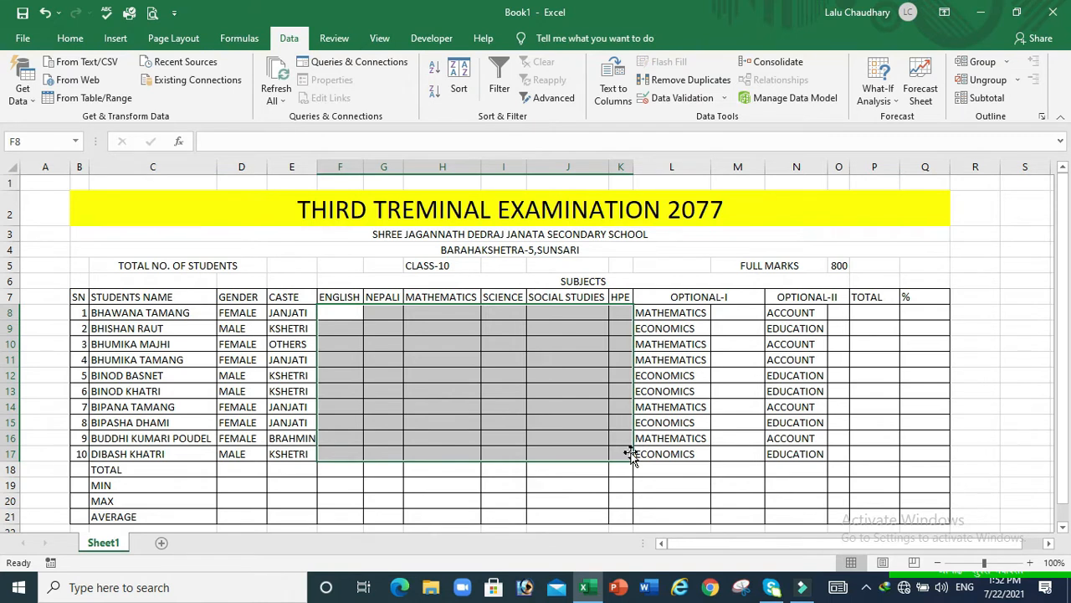
{"action": "type", "text": "=R"}
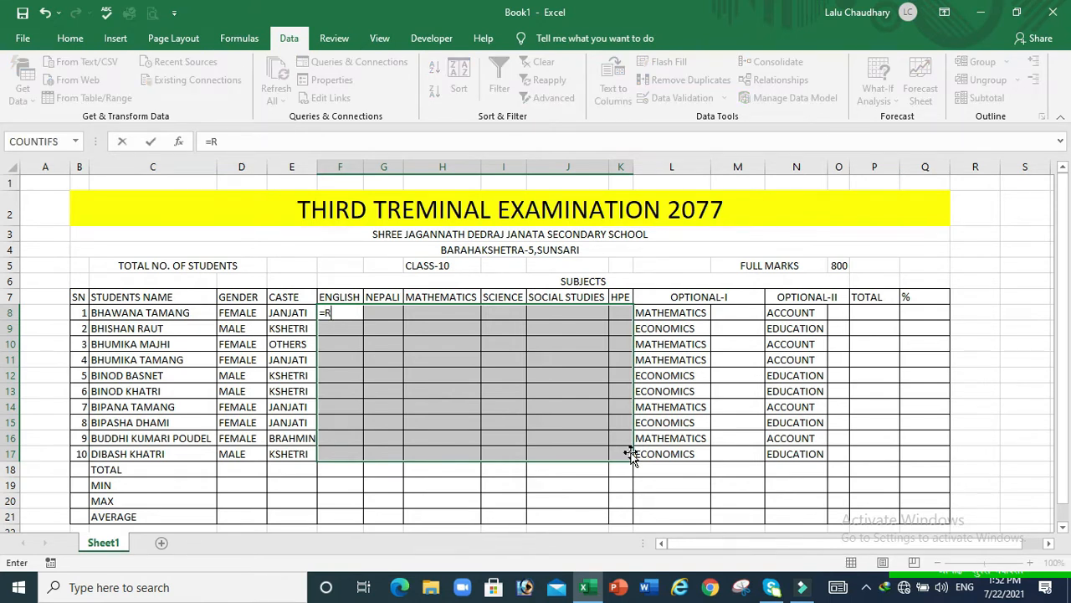
{"action": "type", "text": "ANDB"}
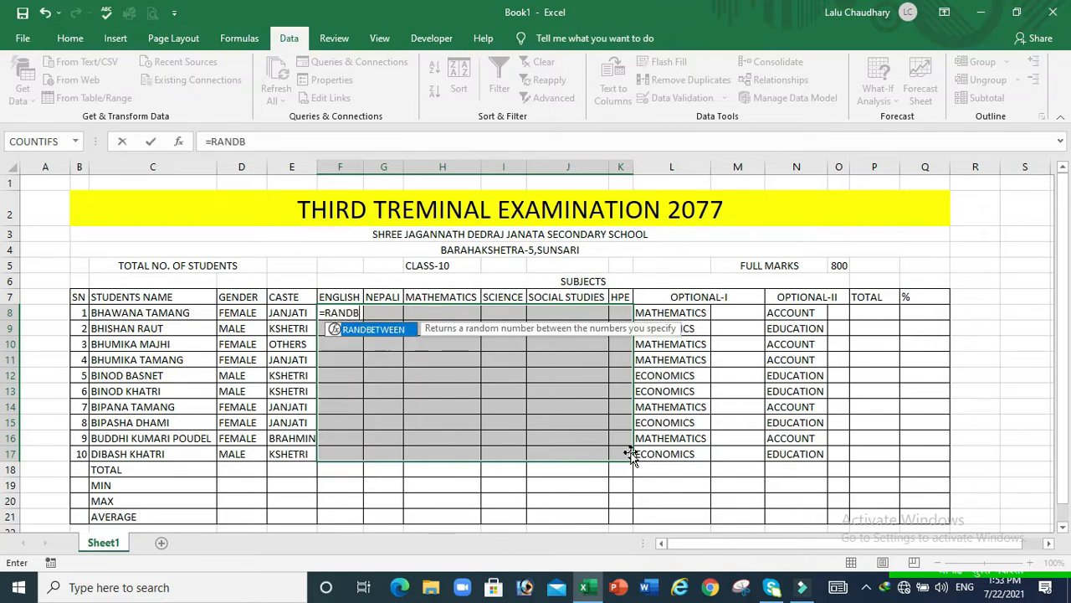
Enter =RANDBETWEEN(40,90) in F8, fill it across F8:K17, and copy the block
{"action": "key", "text": "Tab"}
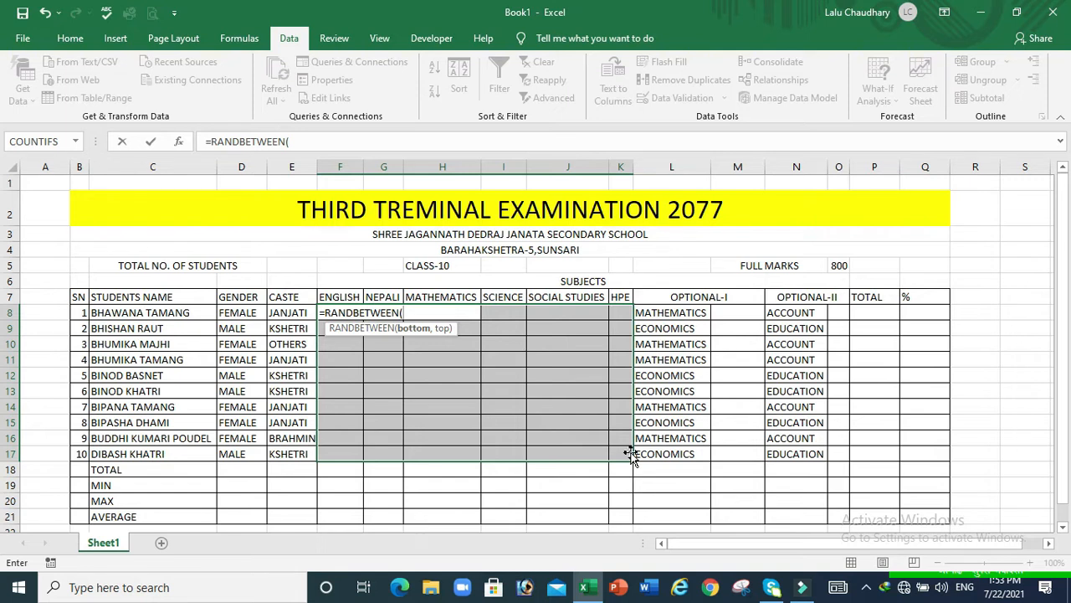
{"action": "type", "text": "40,90"}
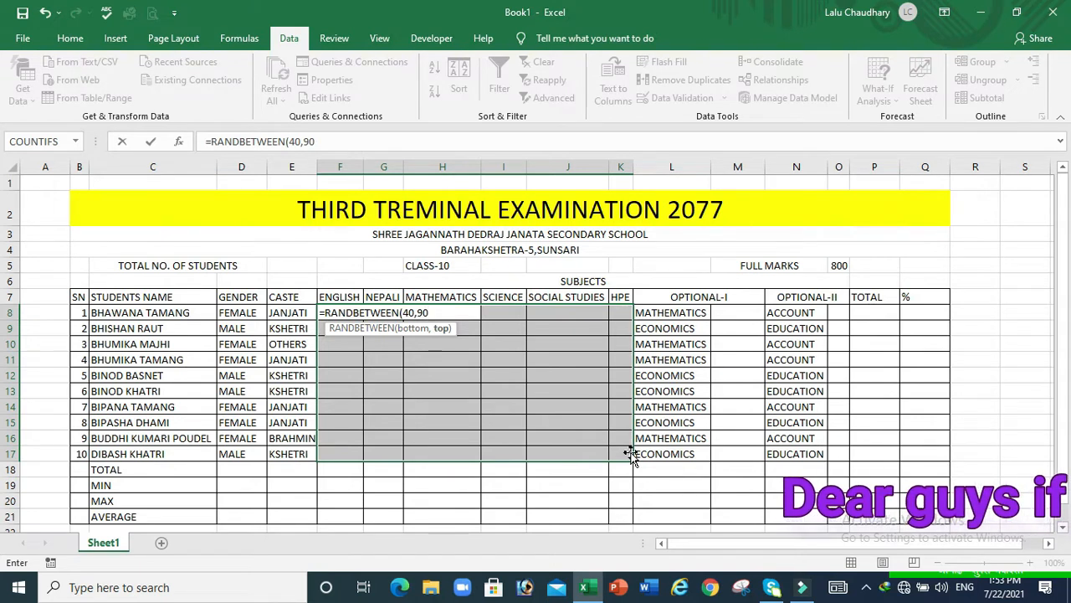
{"action": "key", "text": "Return"}
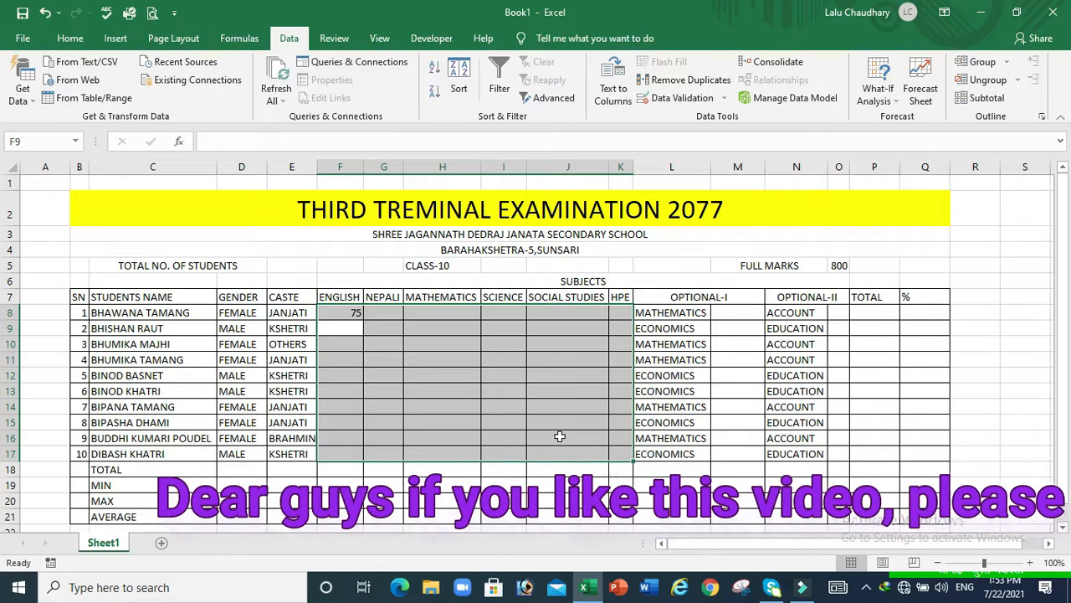
{"action": "left_click", "coordinate": [342, 311]}
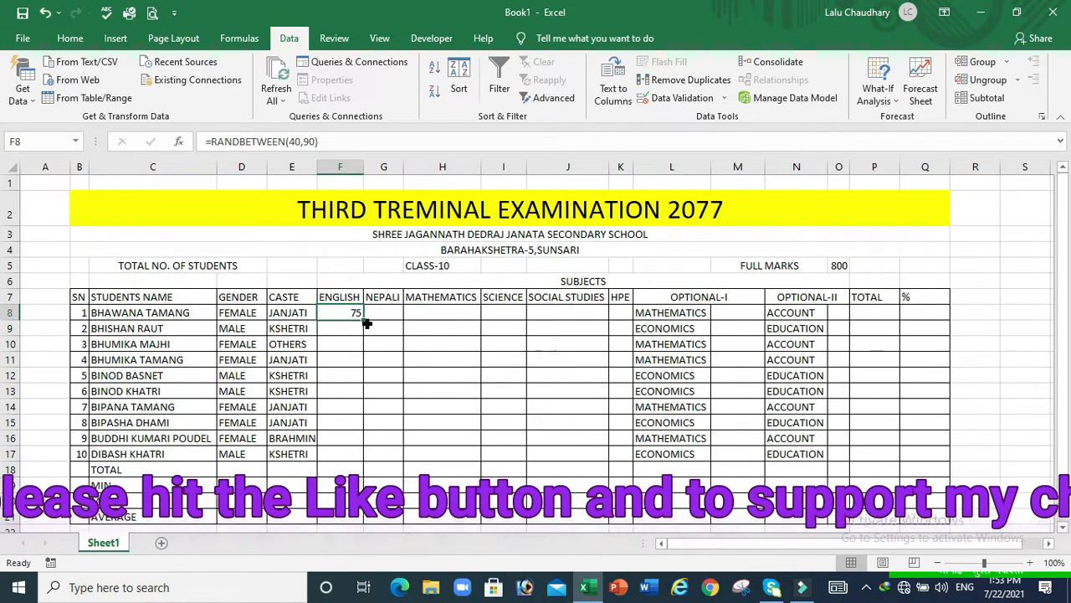
{"action": "left_click_drag", "start_coordinate": [362, 319], "coordinate": [623, 442]}
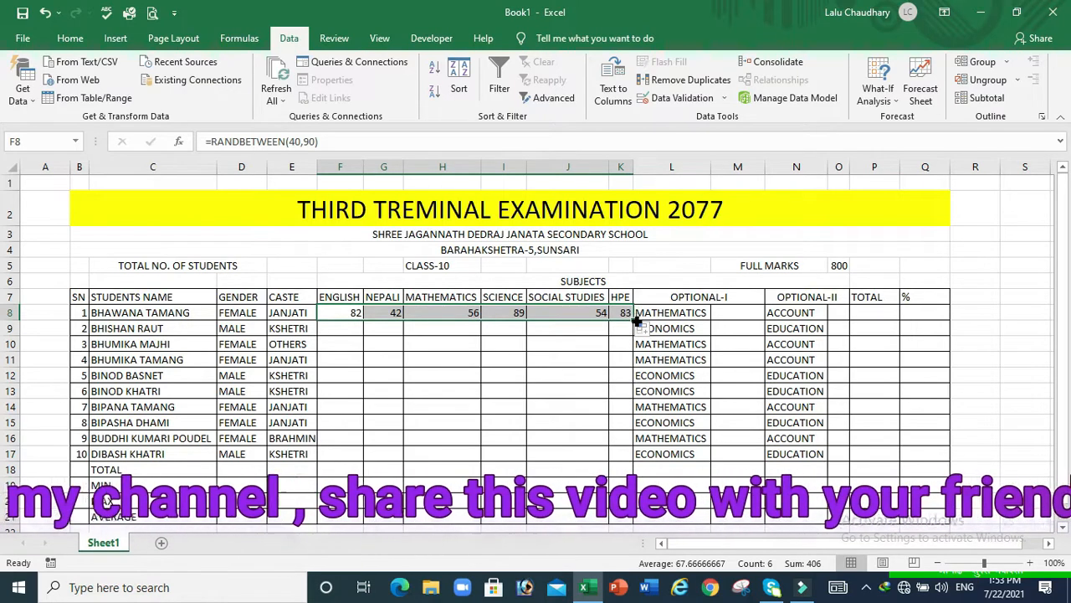
{"action": "left_click_drag", "start_coordinate": [632, 320], "coordinate": [633, 455]}
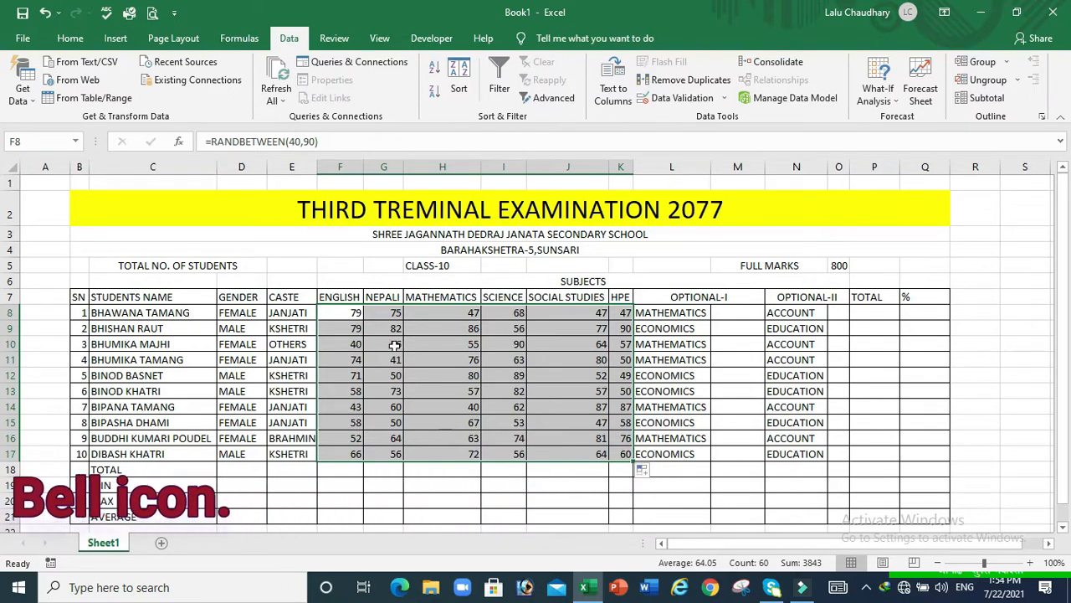
{"action": "key", "text": "ctrl+c"}
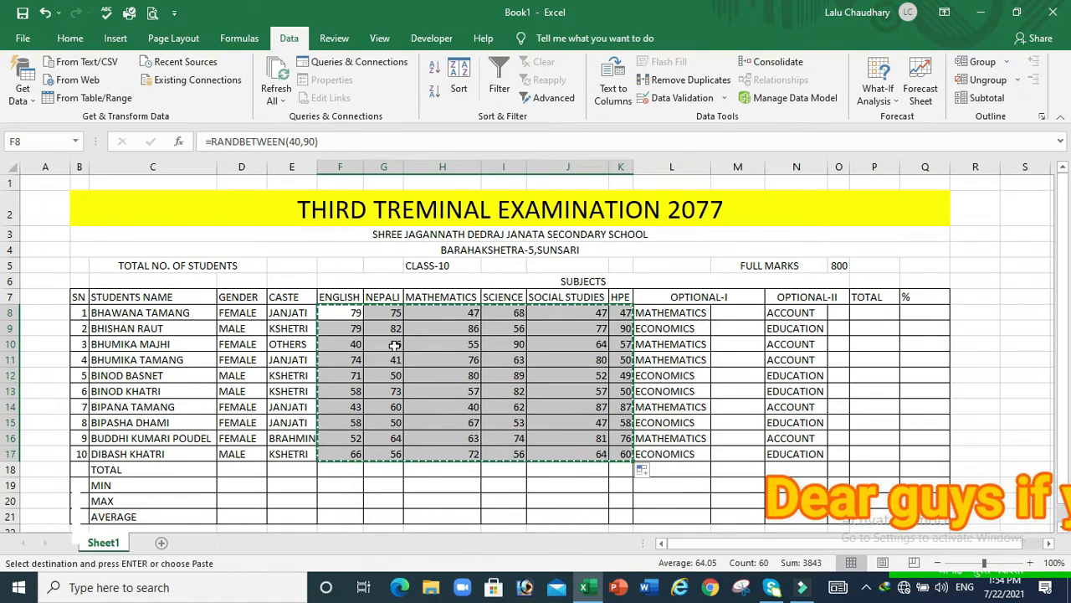
Paste Special the copied F8:K17 marks back as values only
{"action": "right_click", "coordinate": [394, 344]}
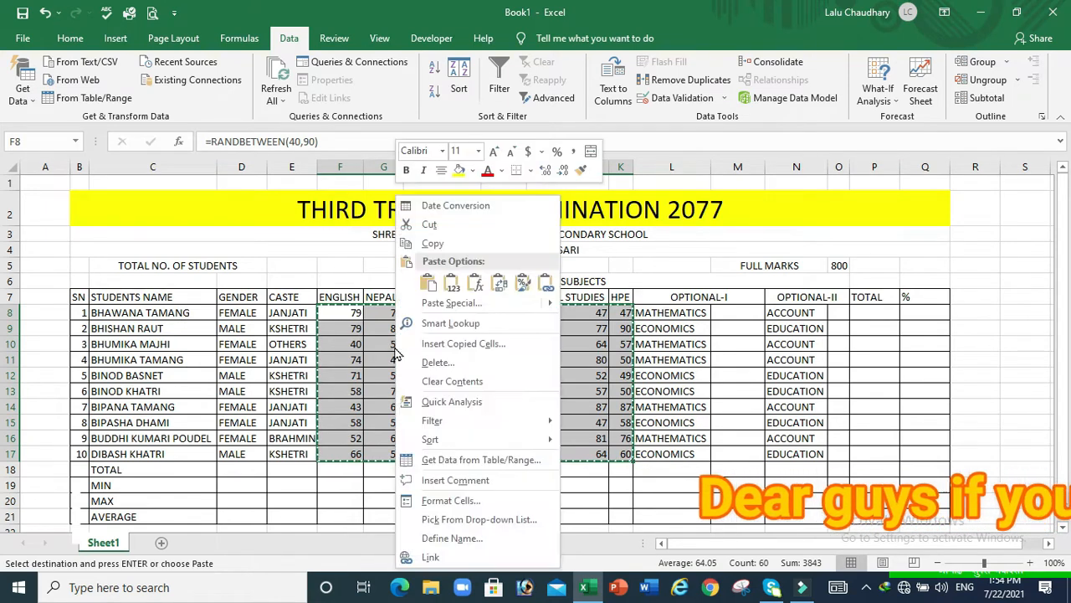
{"action": "left_click", "coordinate": [466, 304]}
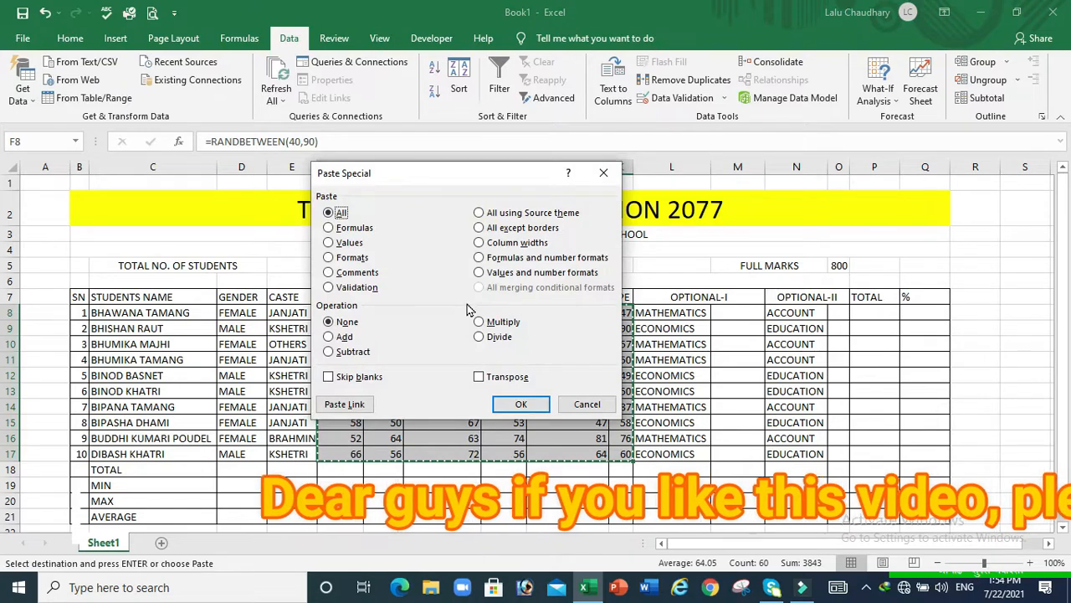
{"action": "left_click", "coordinate": [330, 243]}
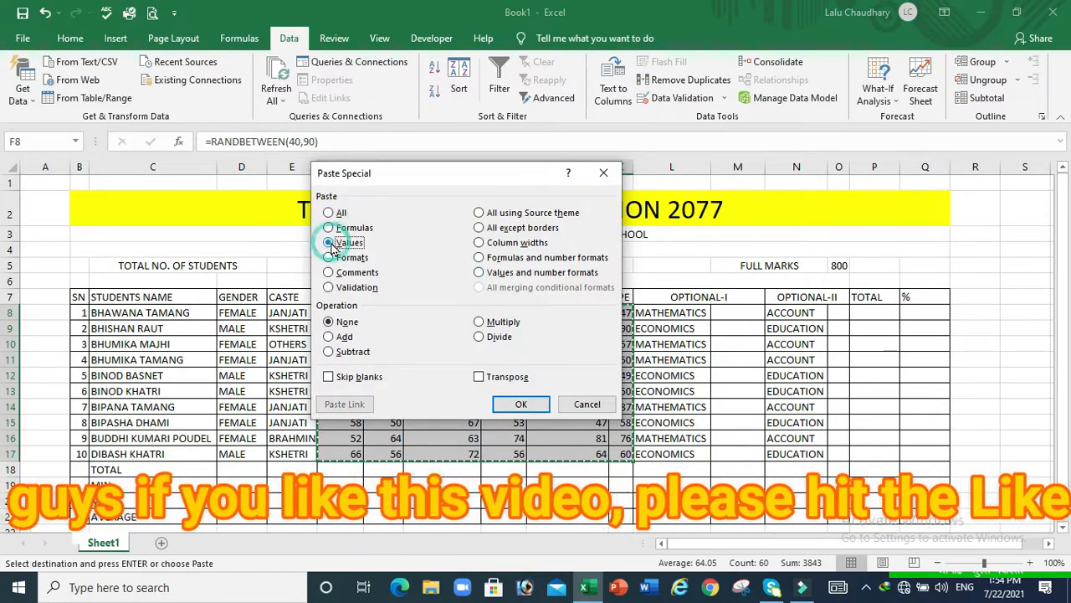
{"action": "left_click", "coordinate": [541, 408]}
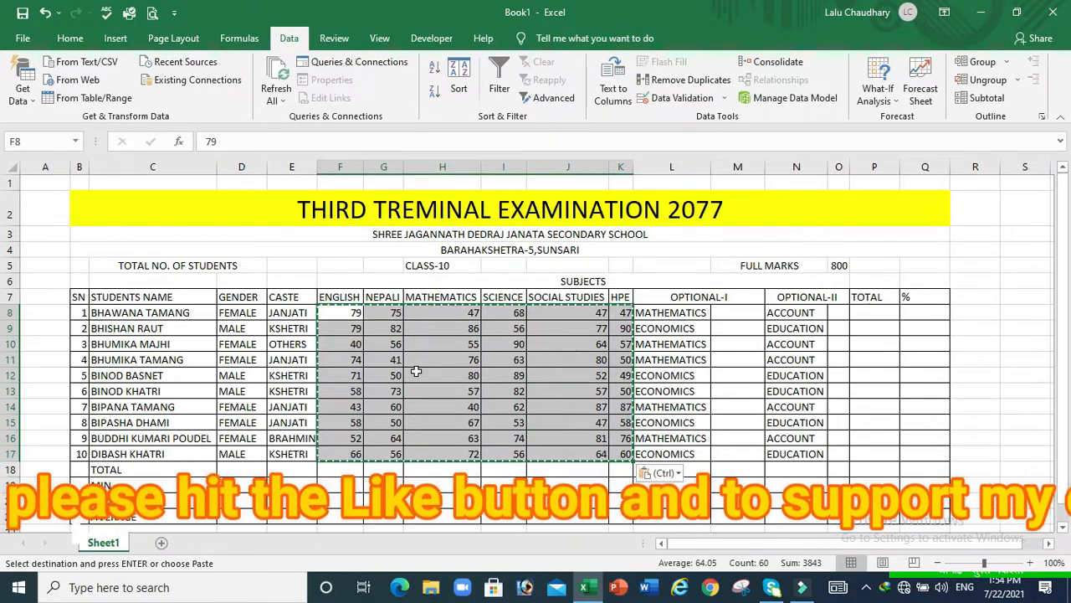
{"action": "key", "text": "Escape"}
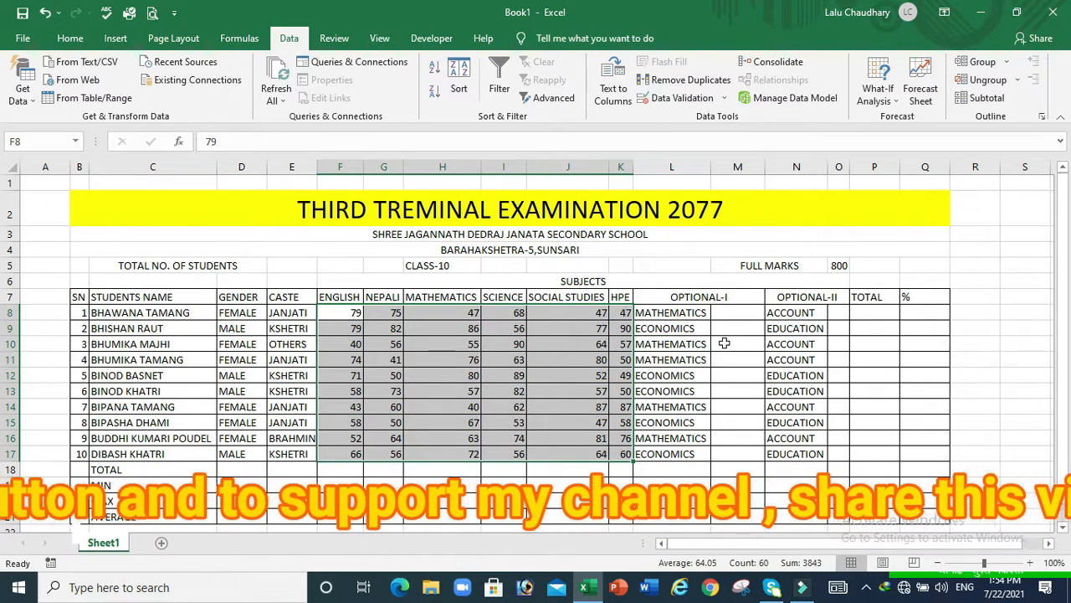
Enter =RANDBETWEEN(50,90) in M8 and fill it down to M17
{"action": "left_click", "coordinate": [734, 313]}
{"action": "left_click_drag", "start_coordinate": [734, 313], "coordinate": [738, 463]}
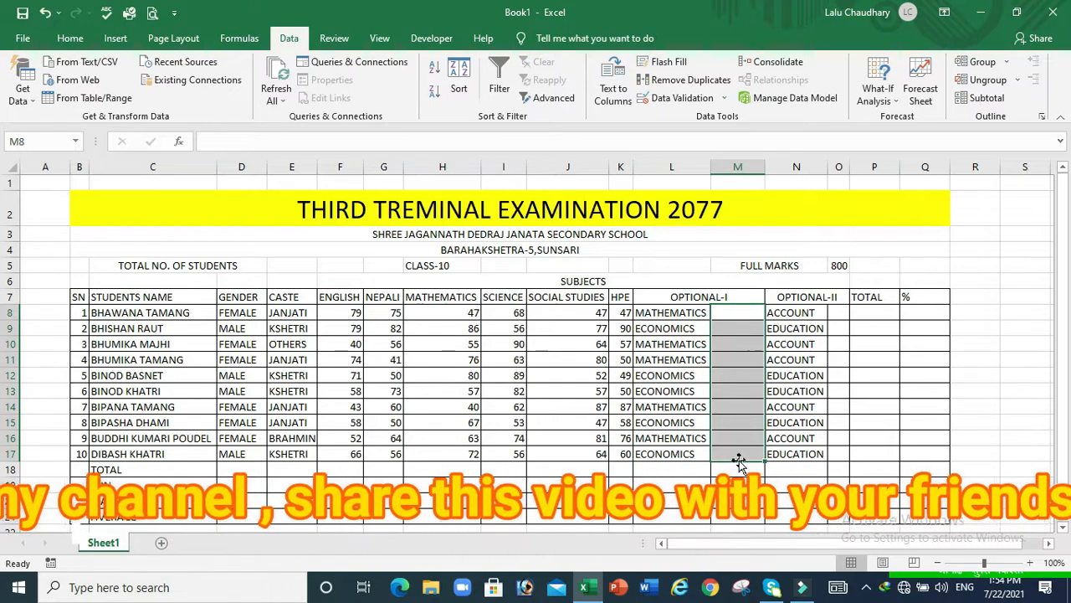
{"action": "type", "text": "="}
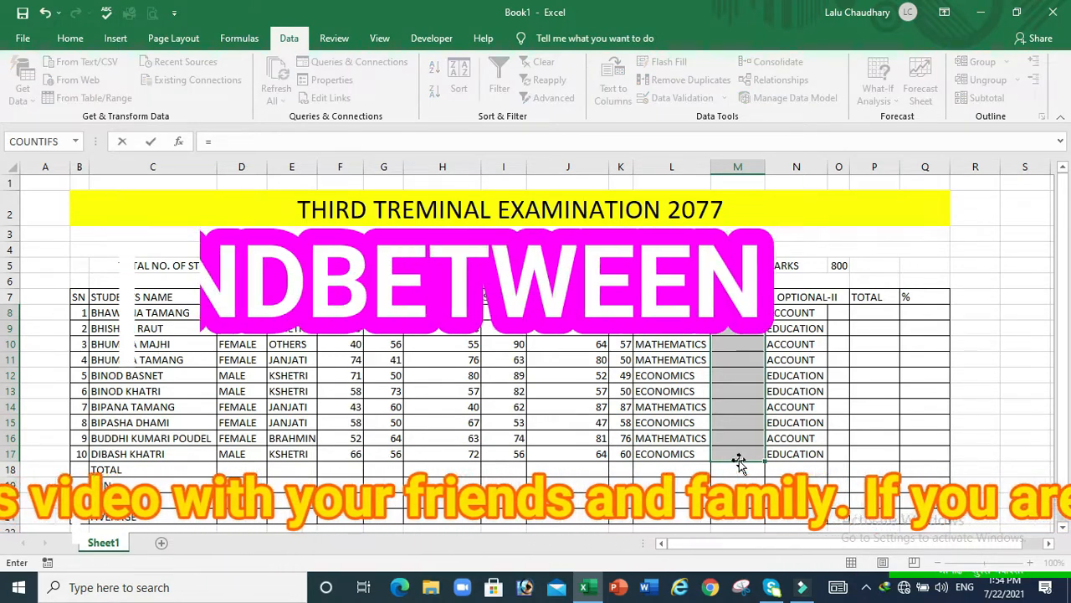
{"action": "type", "text": "RA"}
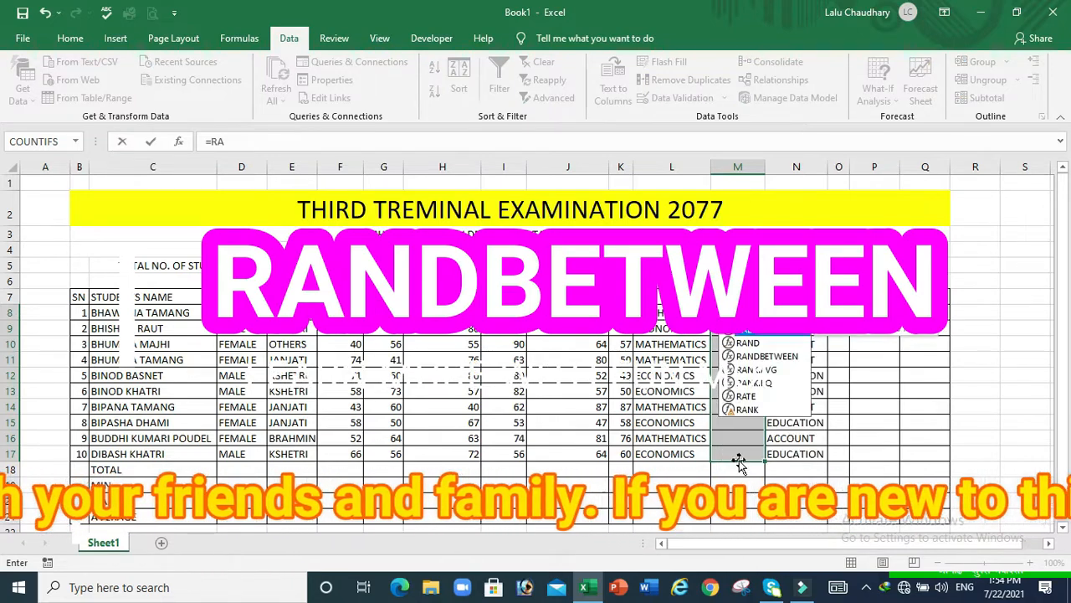
{"action": "type", "text": "NDB"}
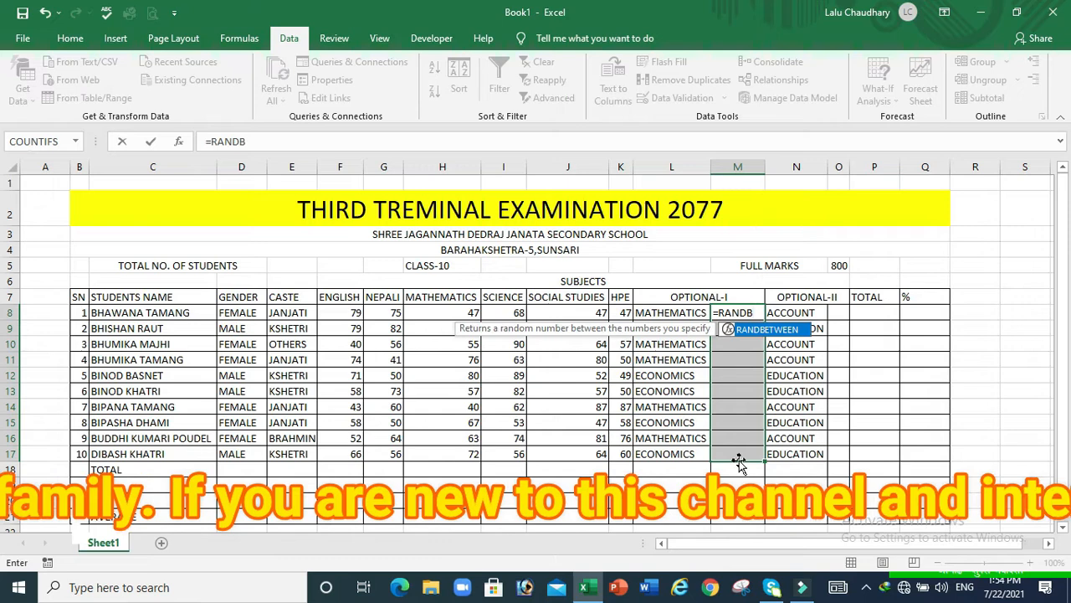
{"action": "key", "text": "Tab"}
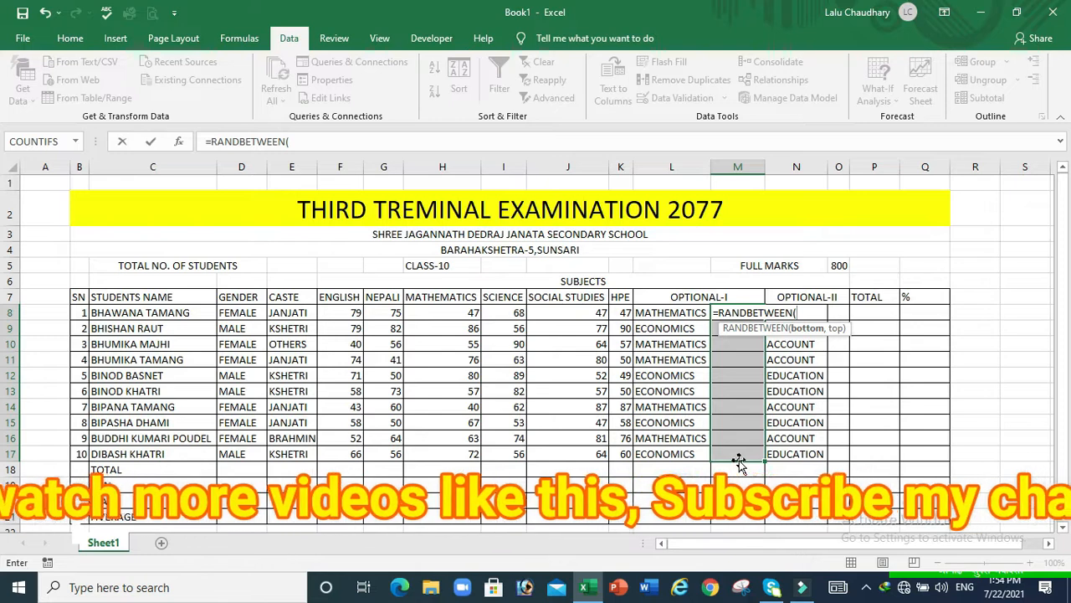
{"action": "type", "text": "5"}
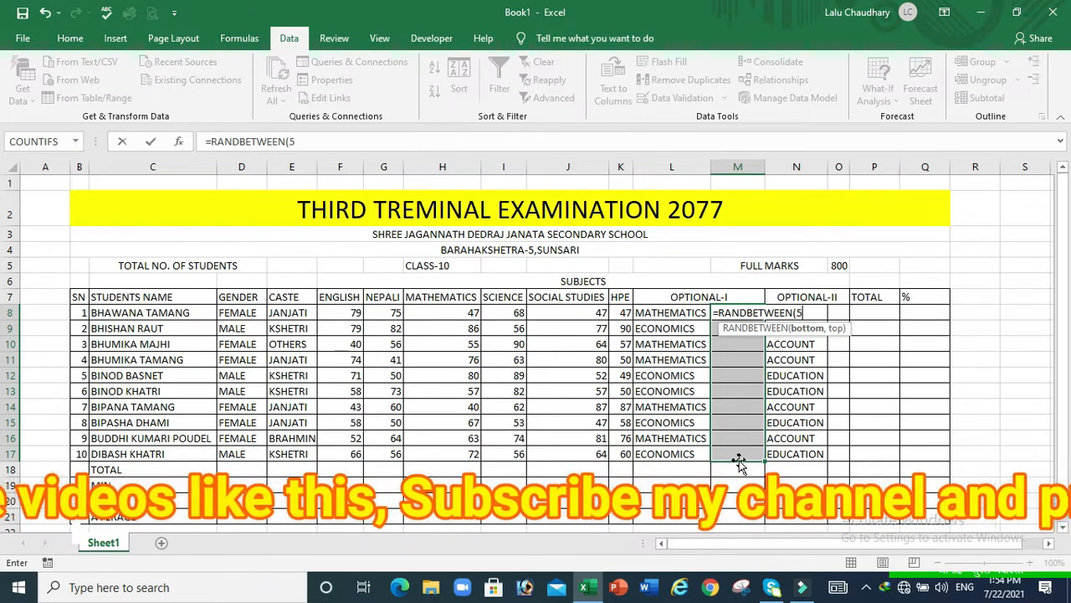
{"action": "type", "text": "0"}
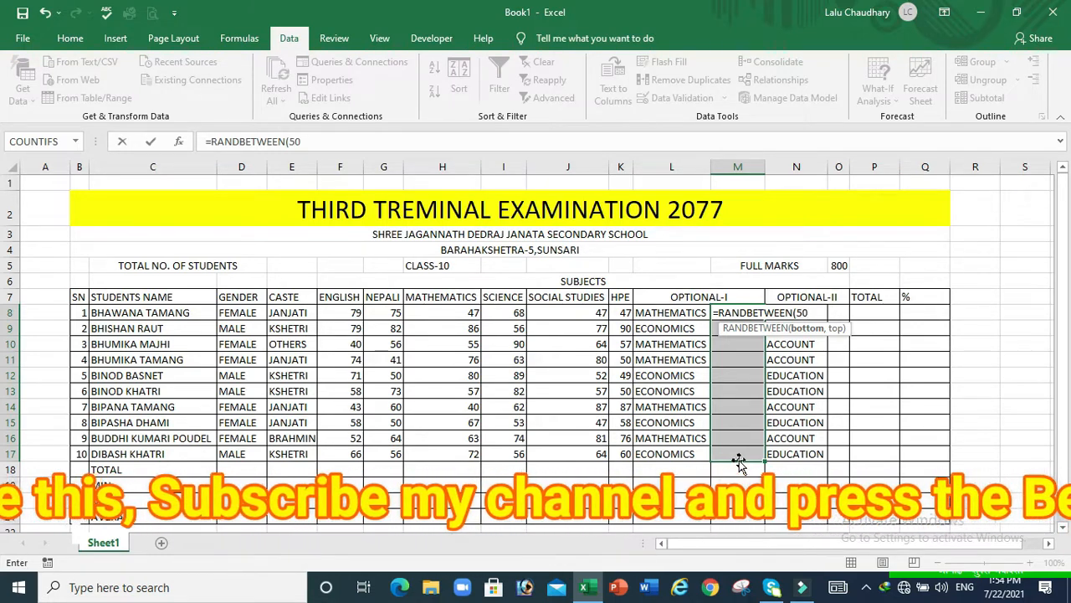
{"action": "type", "text": ",90"}
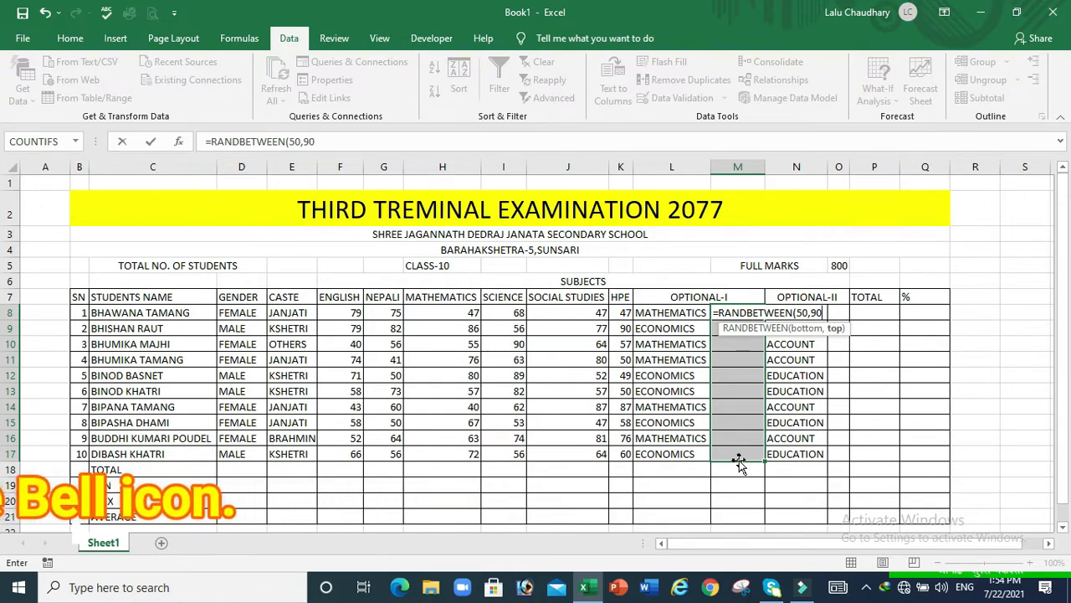
{"action": "key", "text": "Return"}
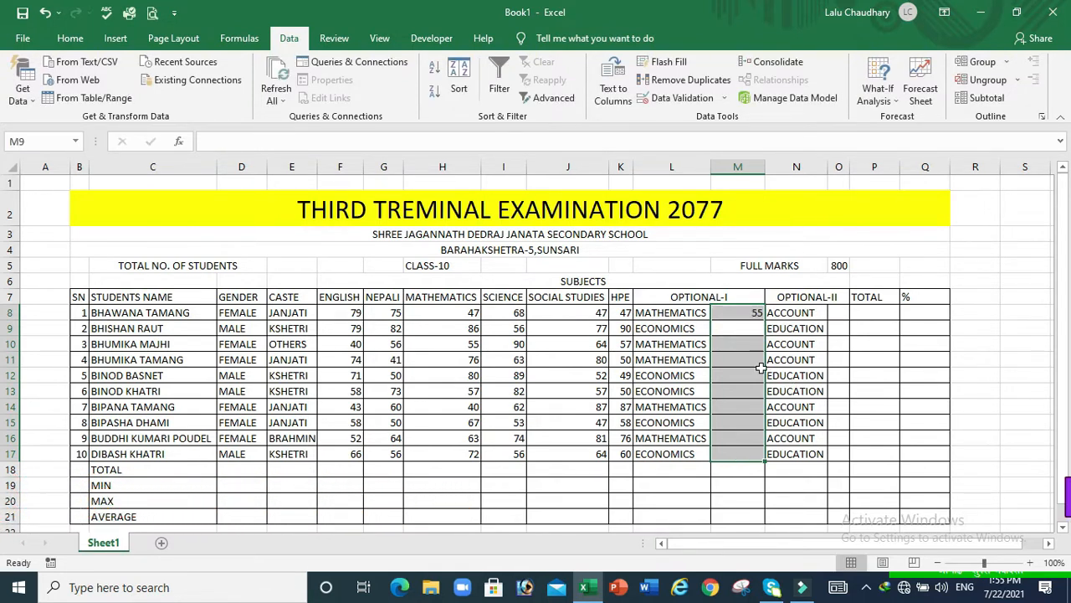
{"action": "left_click", "coordinate": [739, 313]}
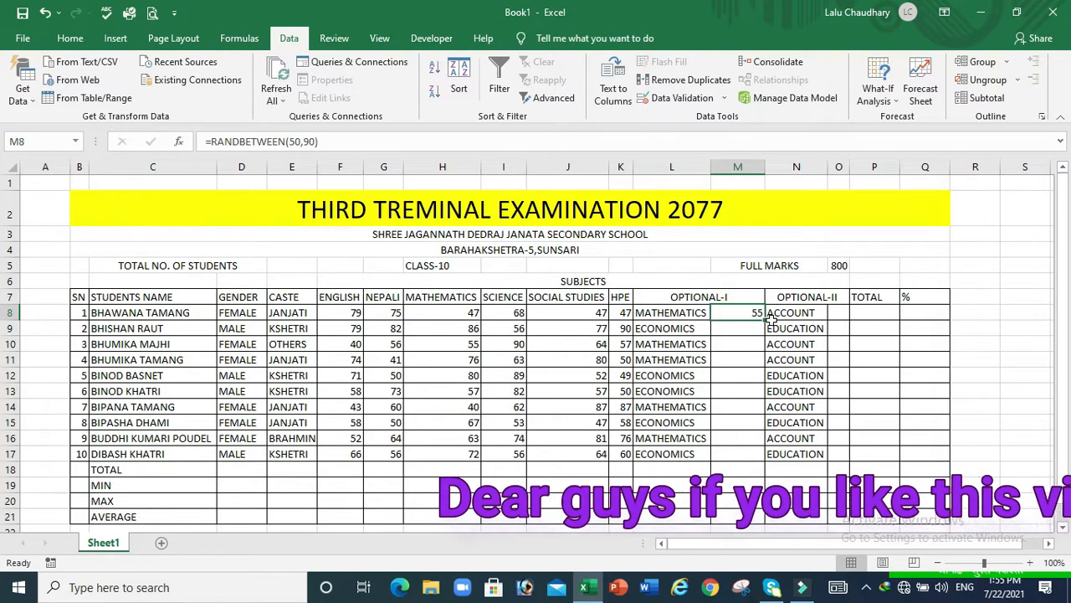
{"action": "left_click_drag", "start_coordinate": [764, 321], "coordinate": [765, 459]}
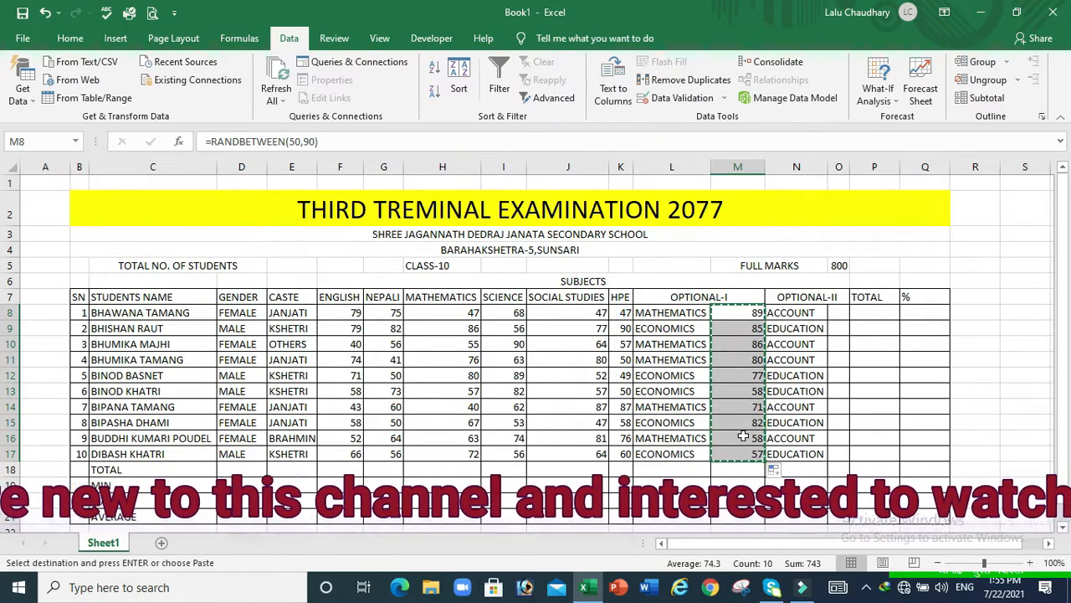
Paste Special the OPTIONAL-I marks M8:M17 as values to fix them
{"action": "right_click", "coordinate": [744, 439]}
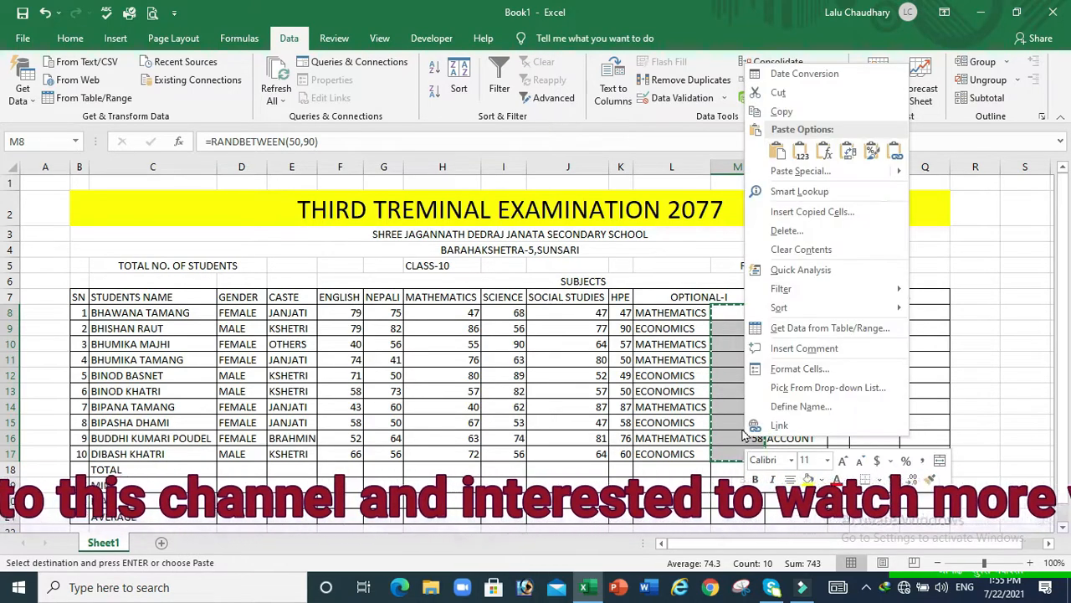
{"action": "left_click", "coordinate": [791, 171]}
{"action": "left_click", "coordinate": [652, 112]}
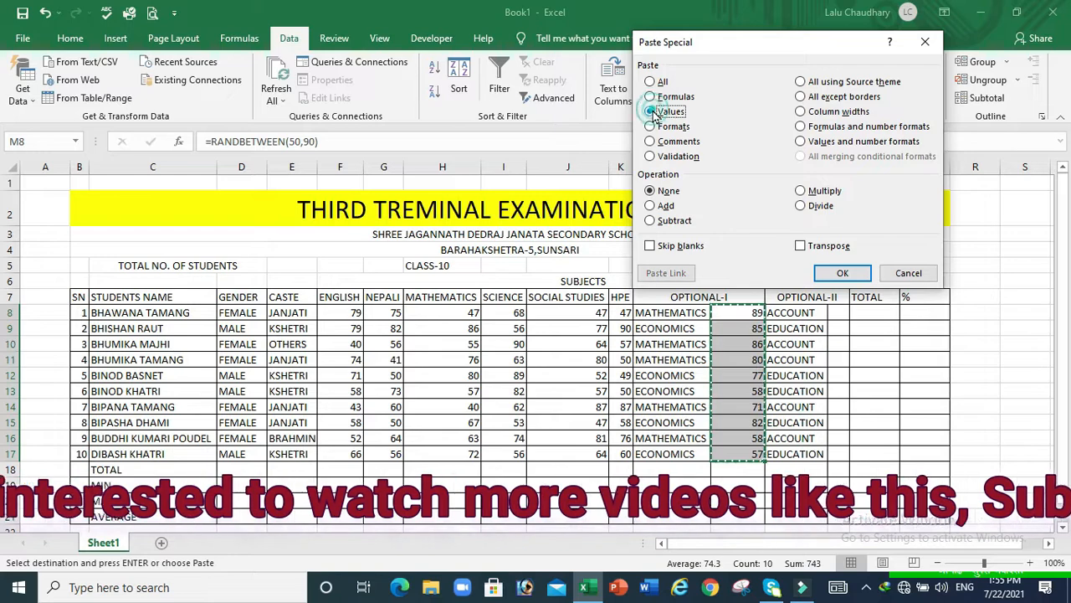
{"action": "left_click", "coordinate": [855, 270]}
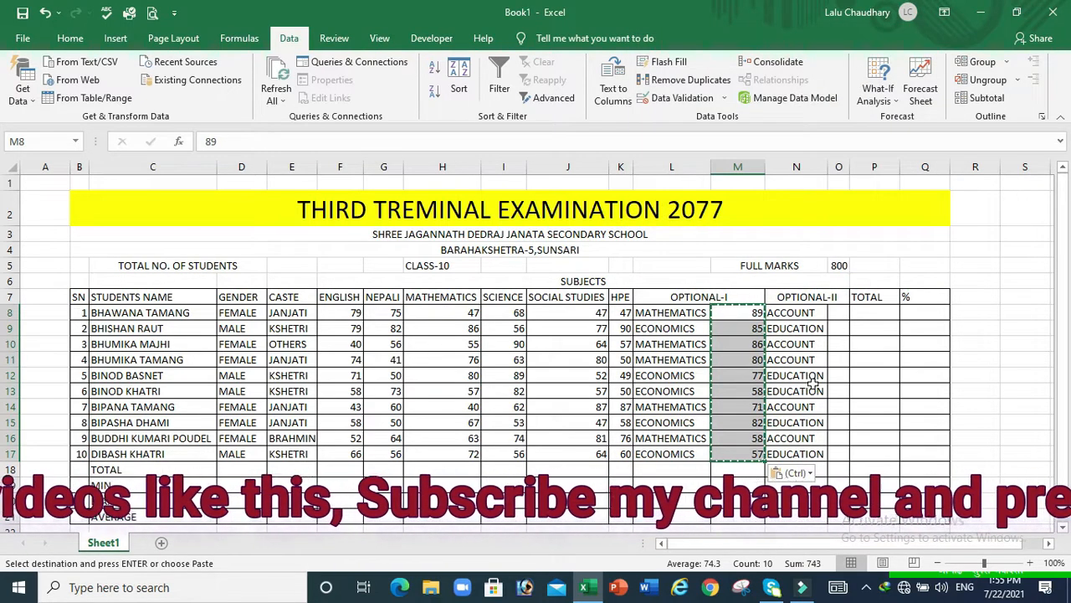
{"action": "left_click", "coordinate": [840, 313]}
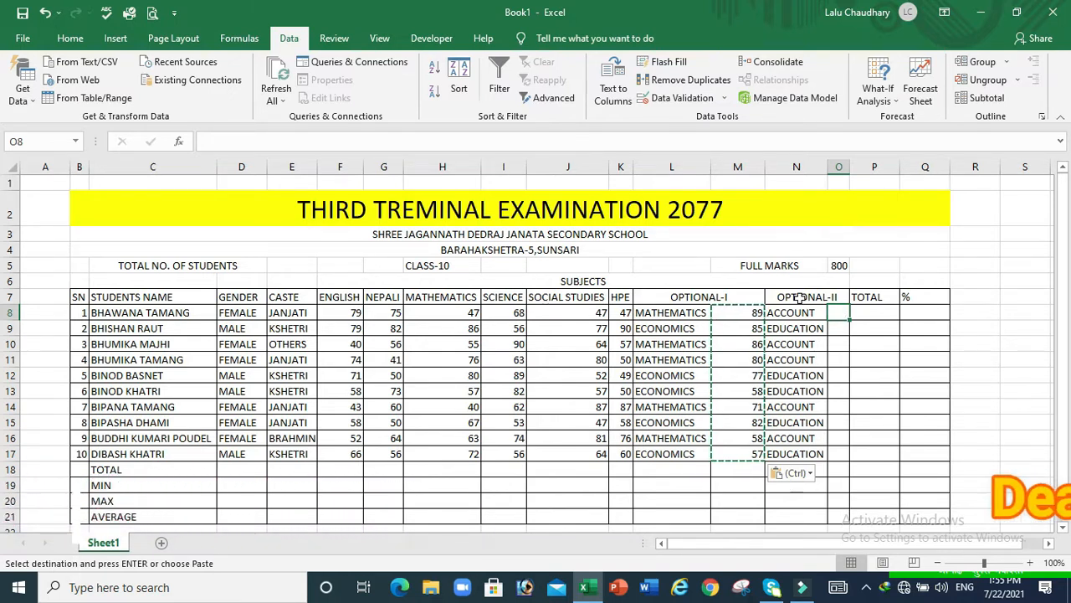
Enter =RANDBETWEEN(50,90) in O8 and fill it down to O17
{"action": "left_click", "coordinate": [809, 299]}
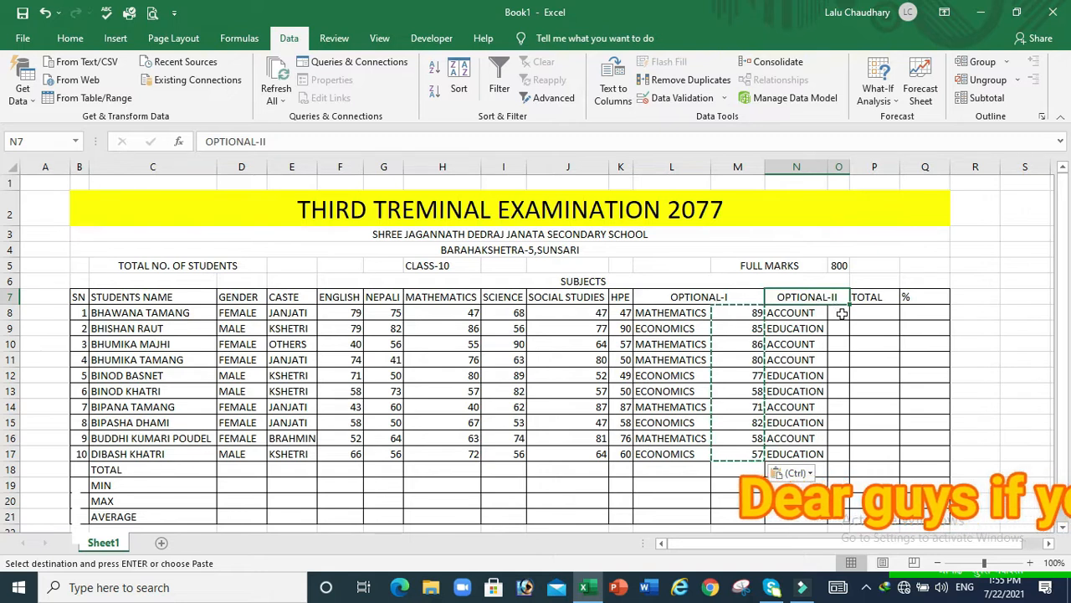
{"action": "left_click", "coordinate": [842, 313]}
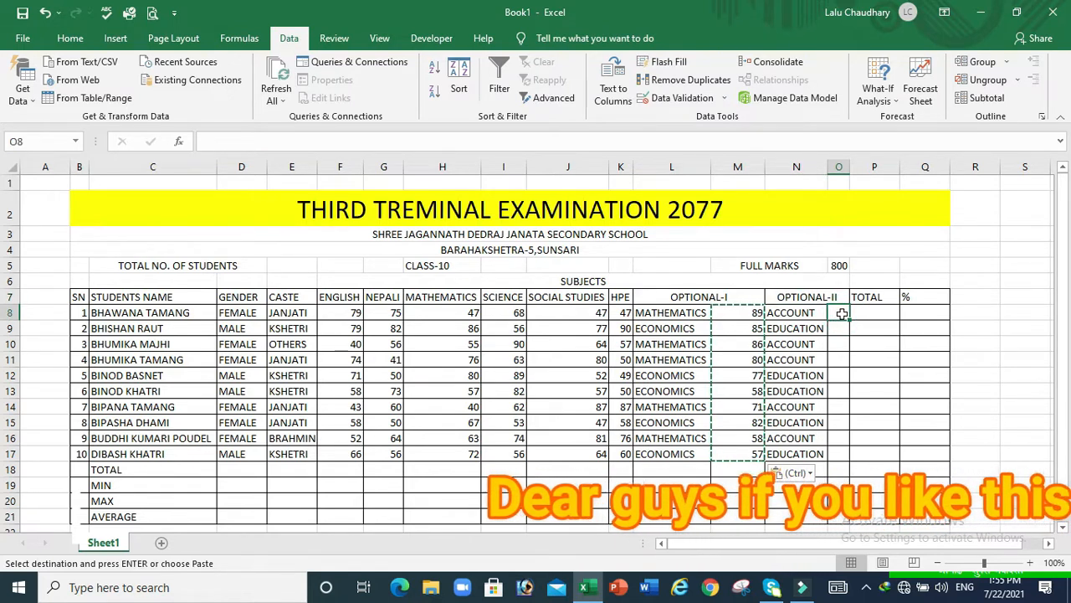
{"action": "type", "text": "="}
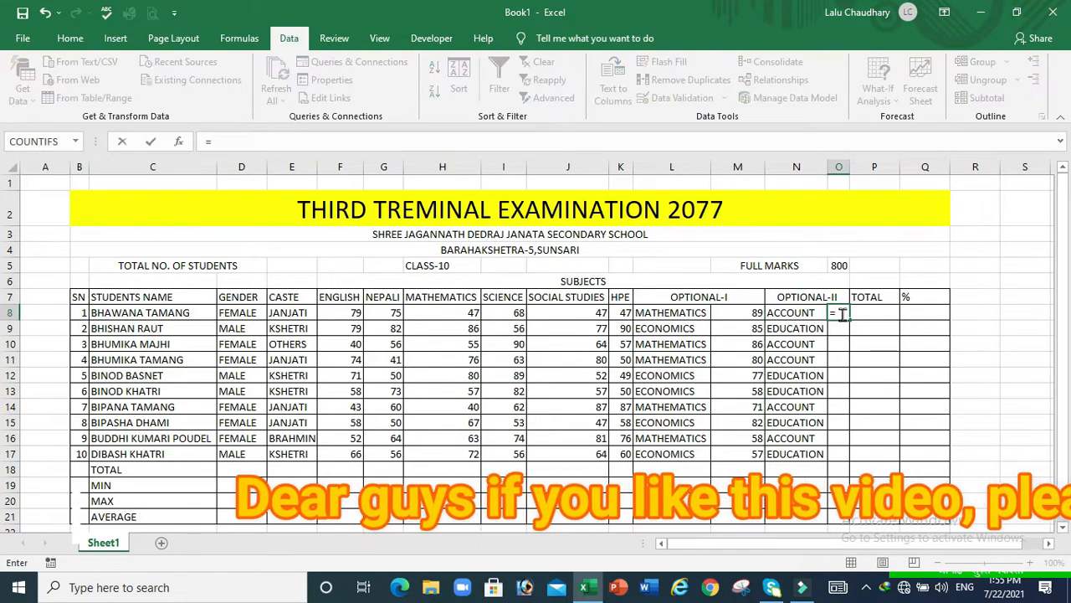
{"action": "type", "text": "R"}
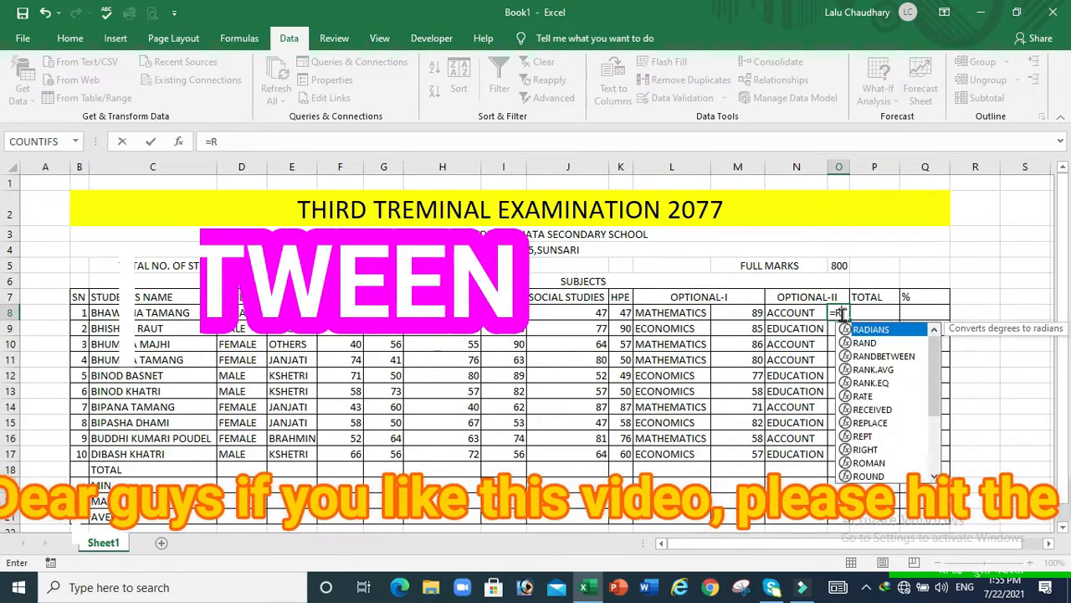
{"action": "type", "text": "ANDB"}
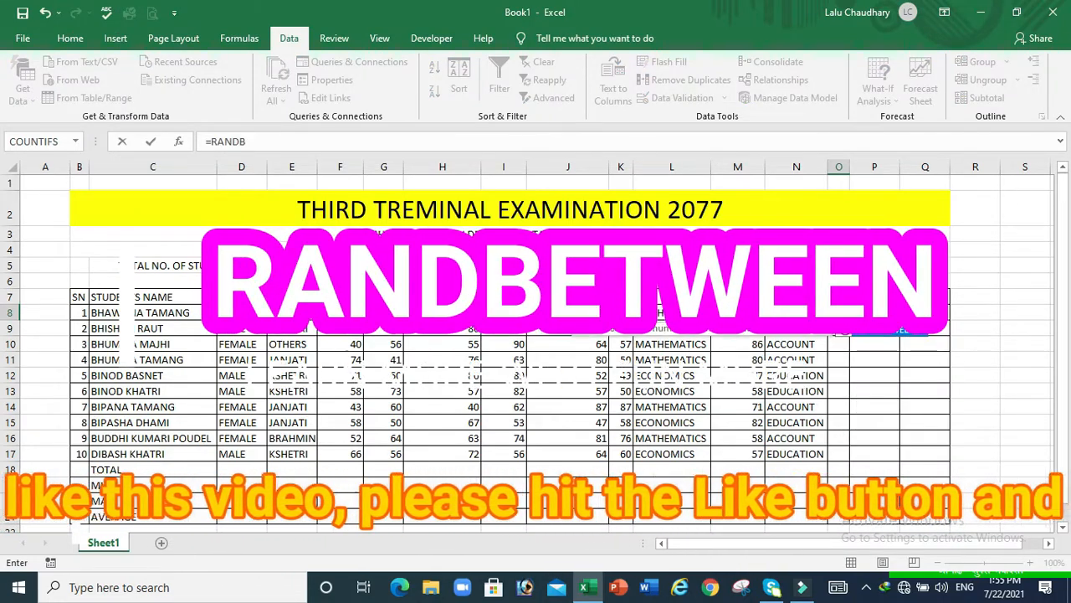
{"action": "key", "text": "Tab"}
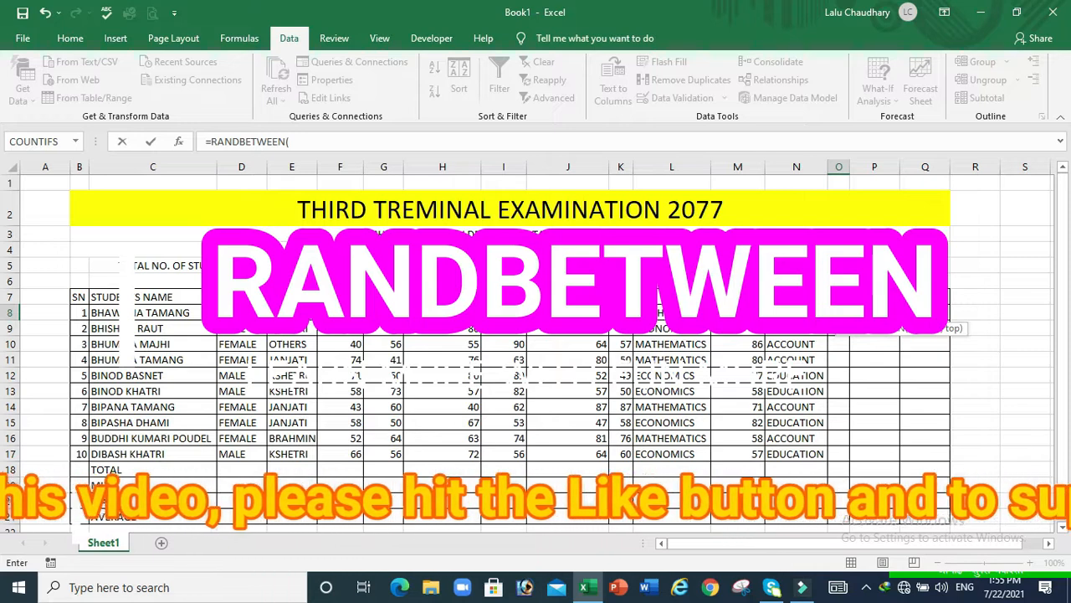
{"action": "type", "text": "5"}
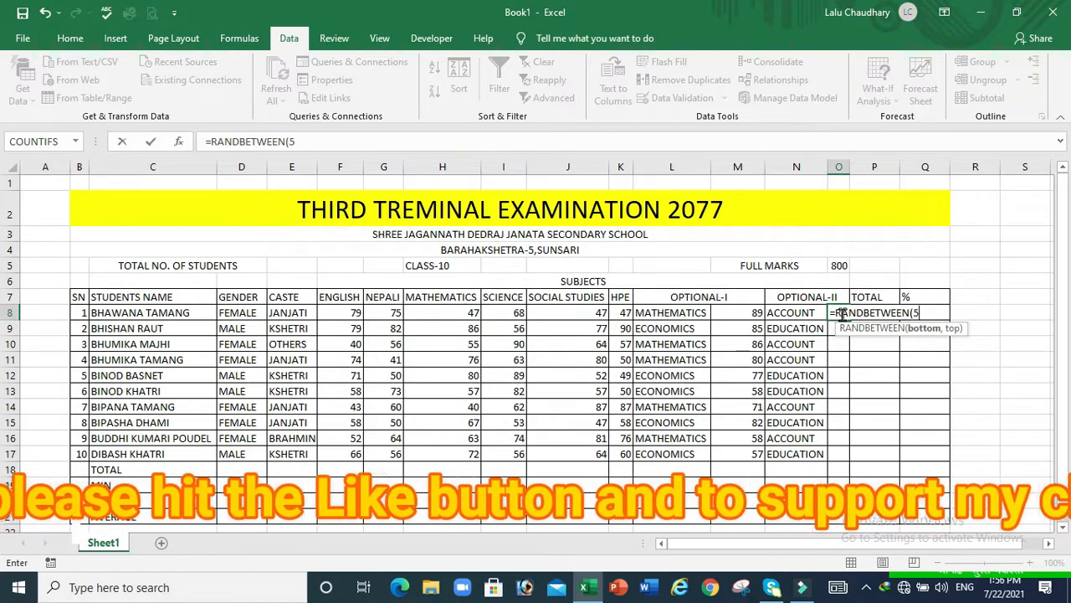
{"action": "type", "text": "0"}
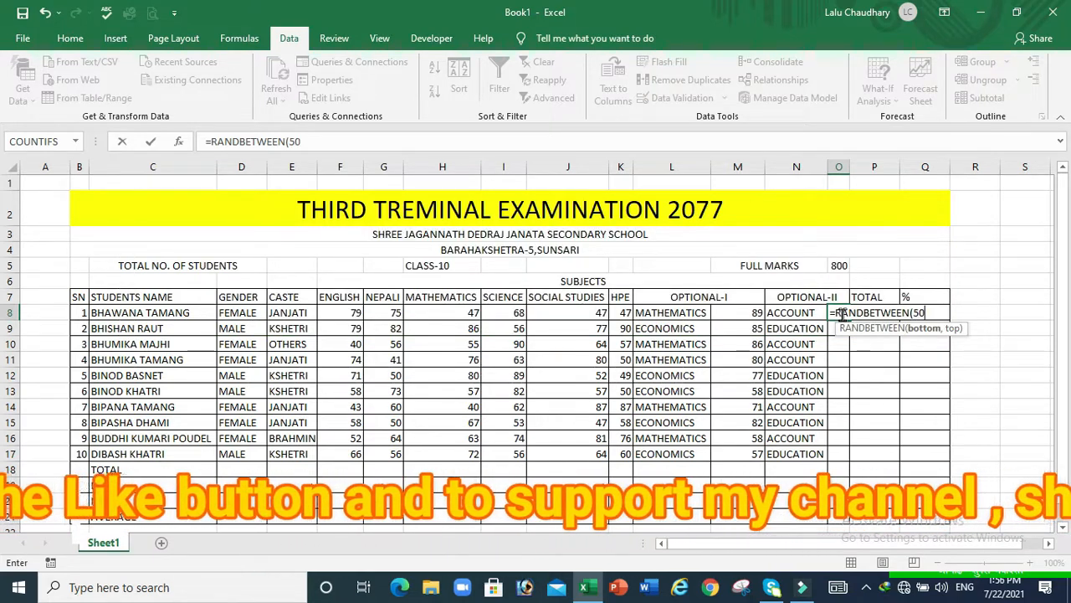
{"action": "type", "text": ",90"}
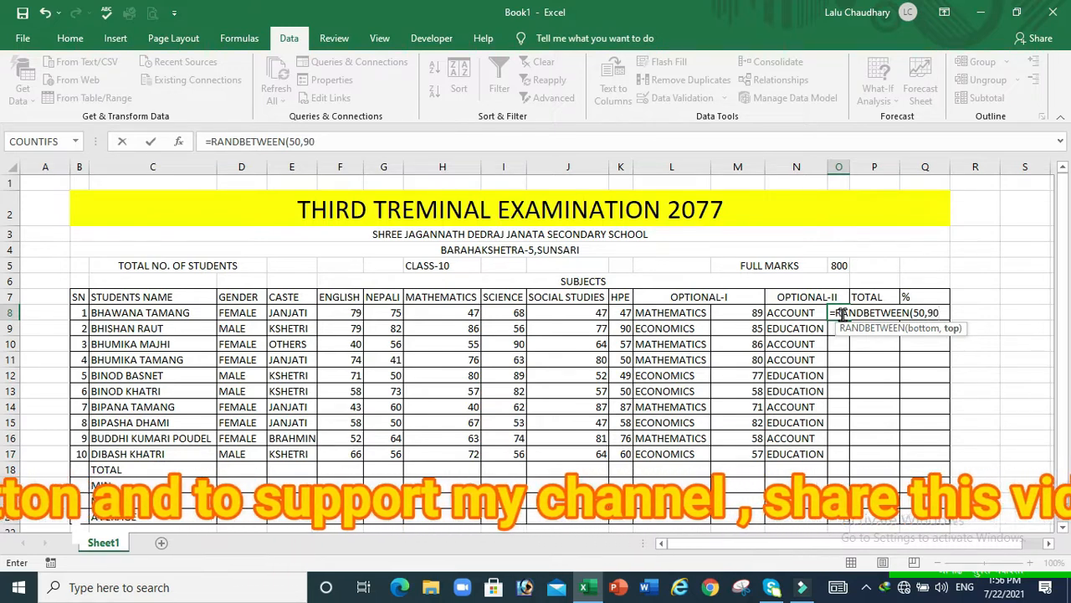
{"action": "key", "text": "Return"}
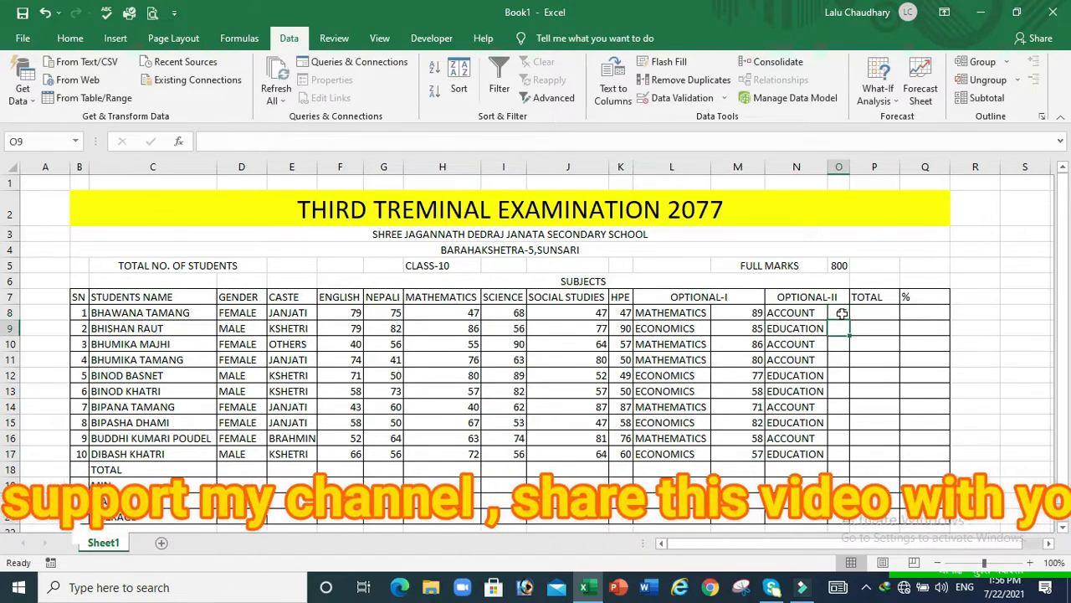
{"action": "left_click", "coordinate": [842, 312]}
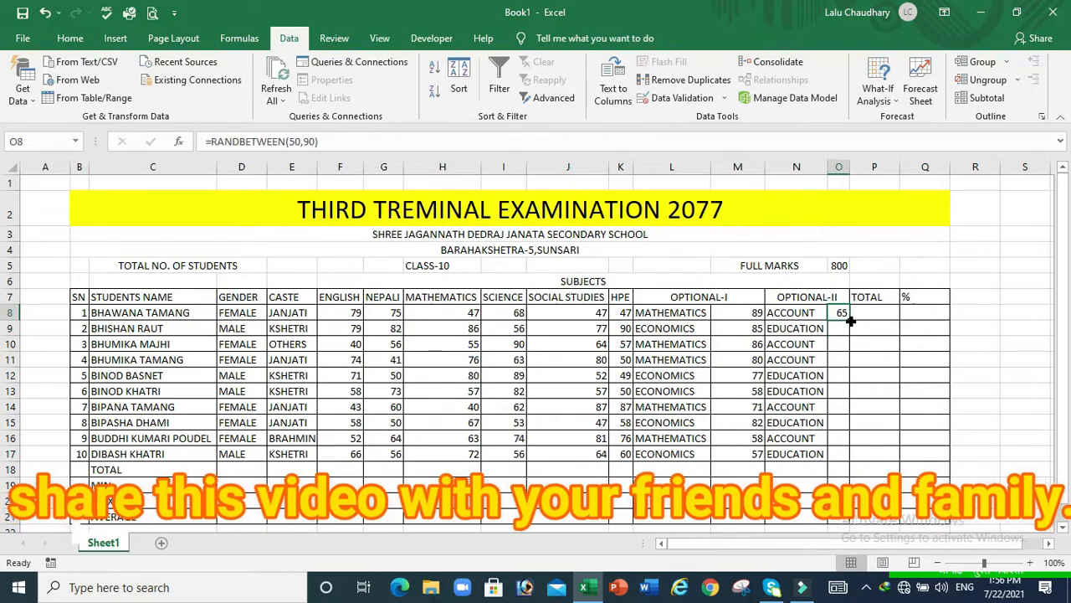
{"action": "left_click_drag", "start_coordinate": [849, 320], "coordinate": [854, 459]}
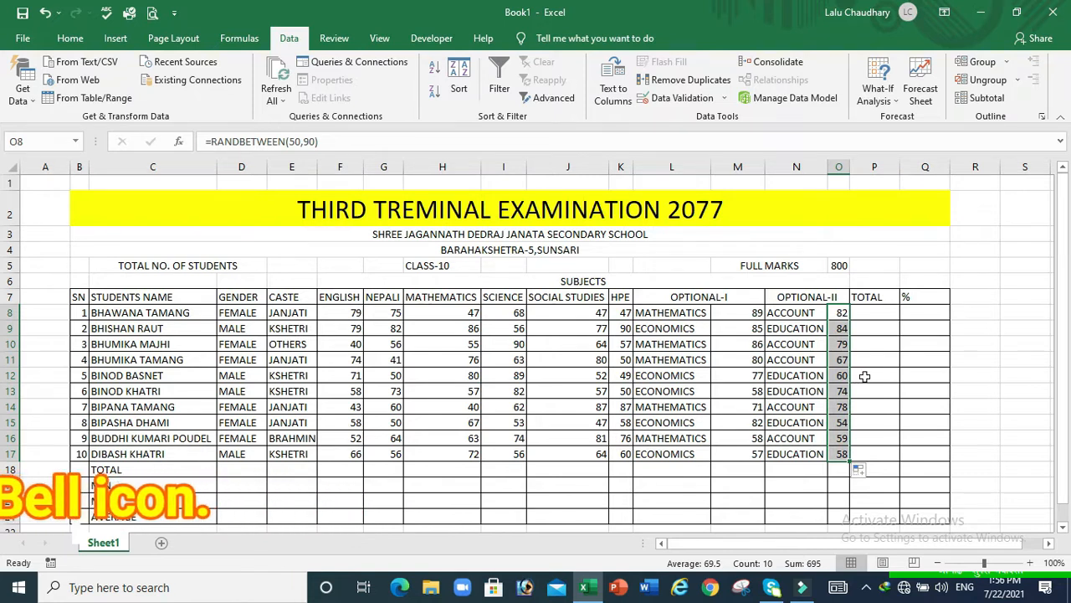
Type a test value of 50 into TOTAL cell P10
{"action": "left_click", "coordinate": [842, 345]}
{"action": "left_click", "coordinate": [872, 348]}
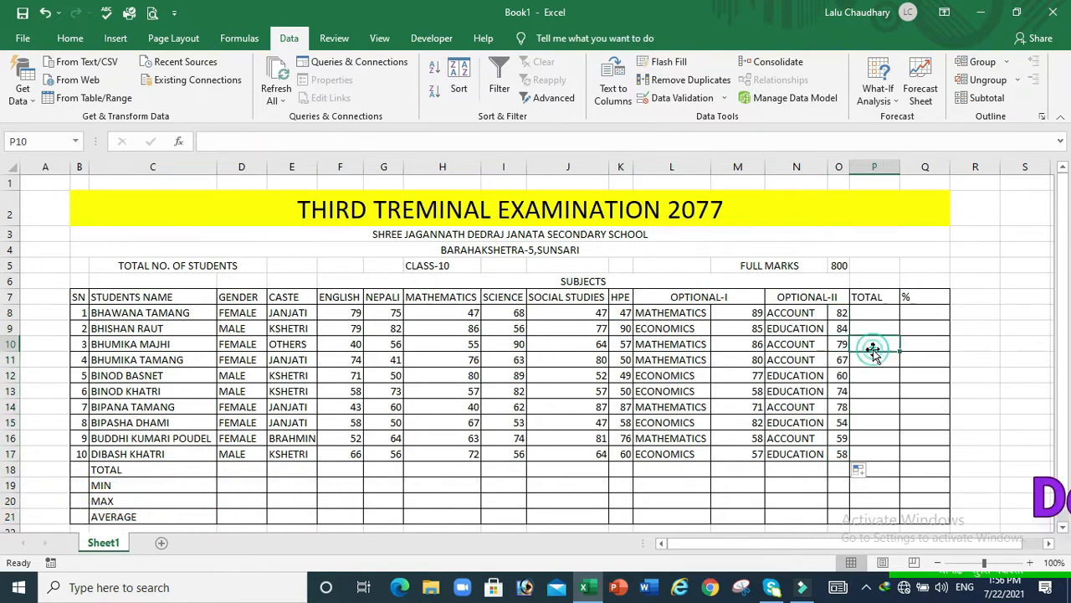
{"action": "type", "text": "50"}
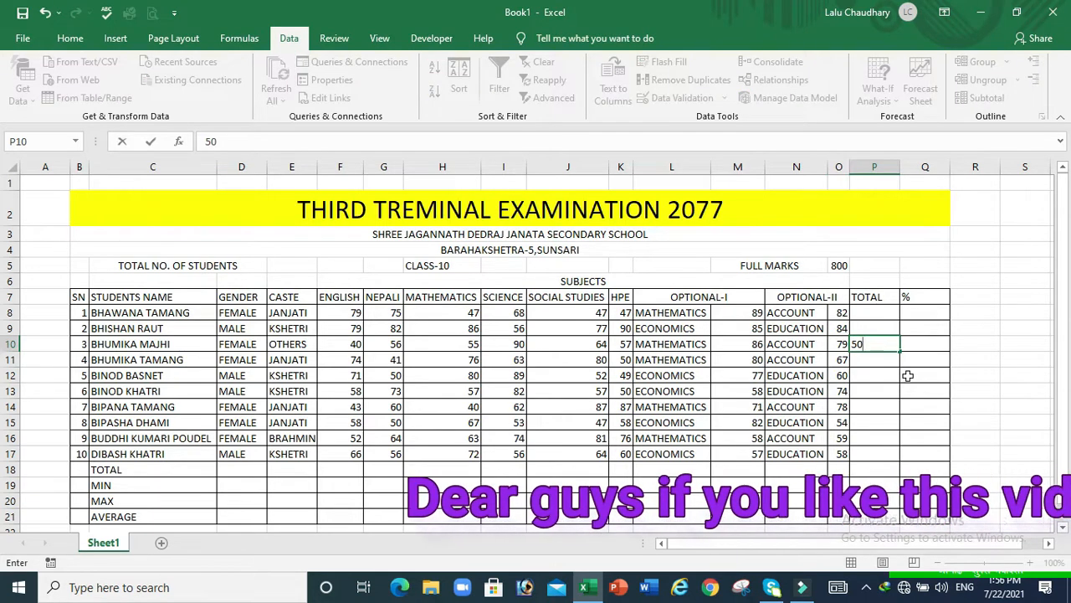
{"action": "left_click", "coordinate": [908, 376]}
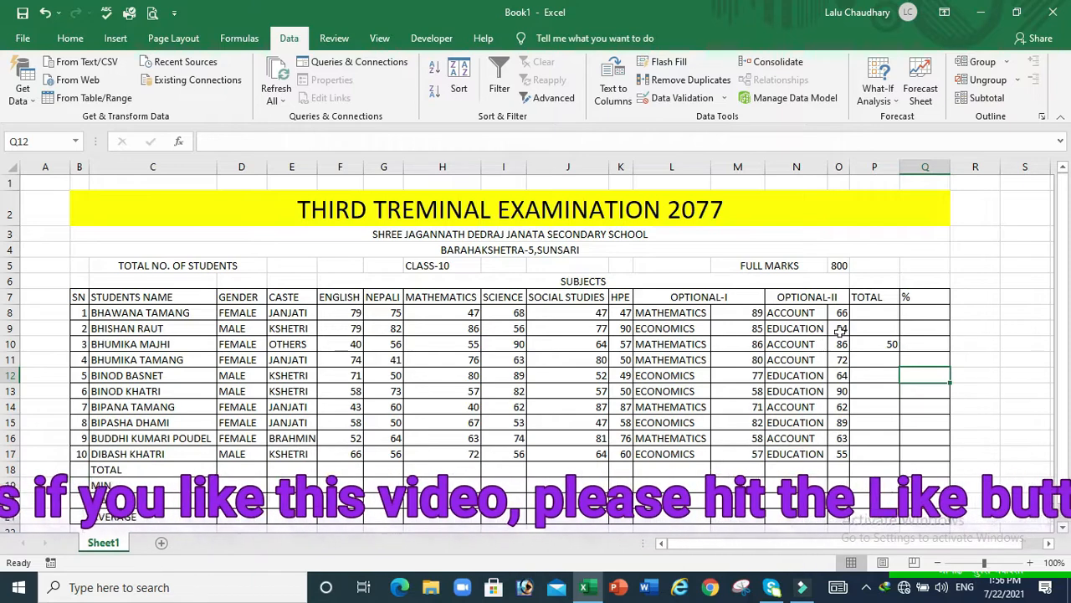
Copy O8:O17 and Paste Special it back as values only
{"action": "left_click_drag", "start_coordinate": [838, 312], "coordinate": [842, 449]}
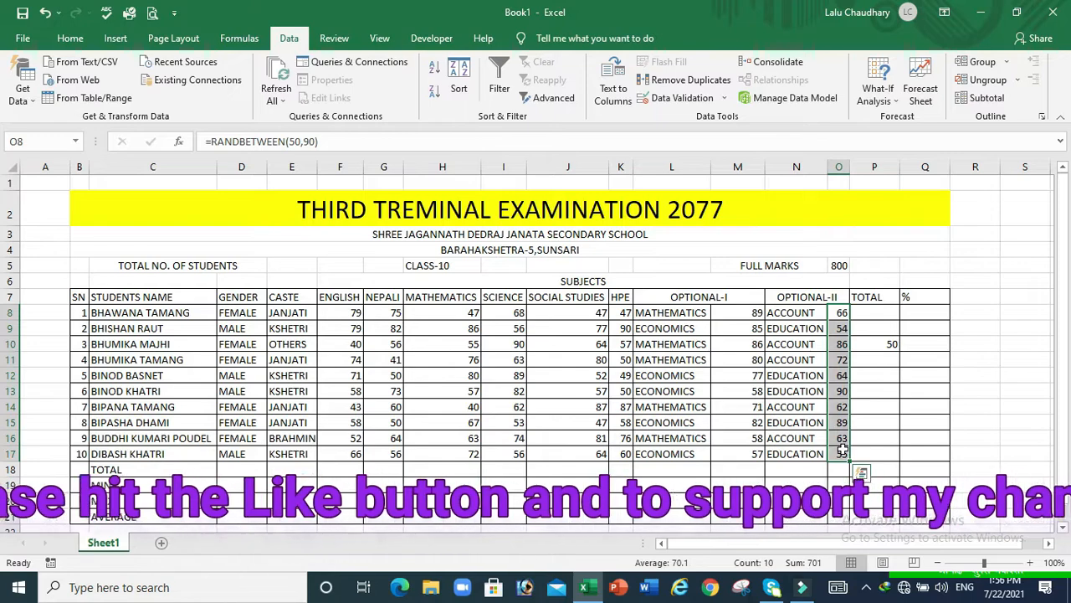
{"action": "key", "text": "ctrl+c"}
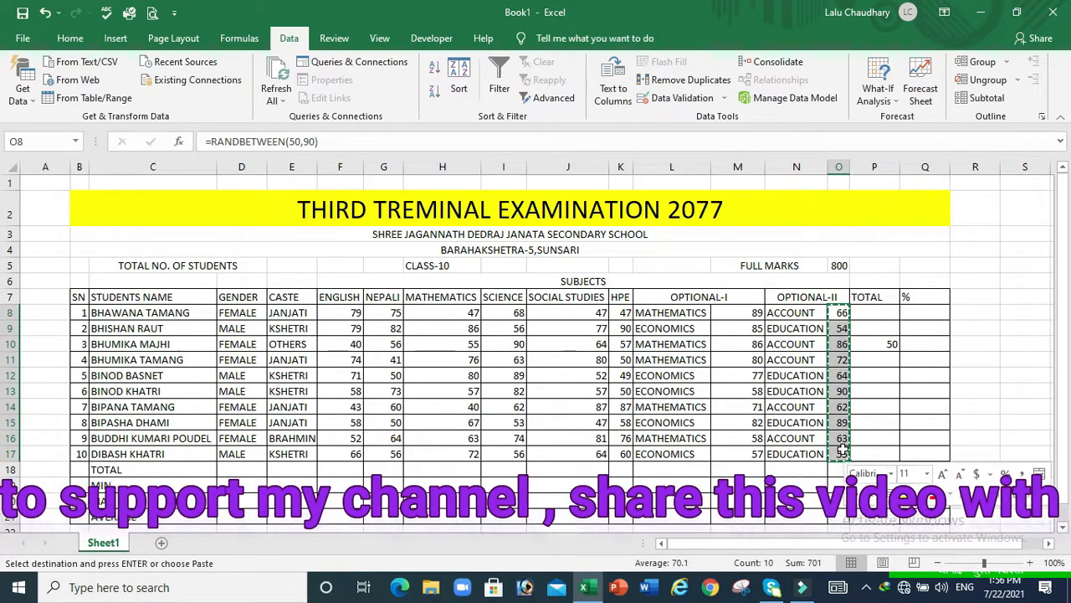
{"action": "right_click", "coordinate": [844, 453]}
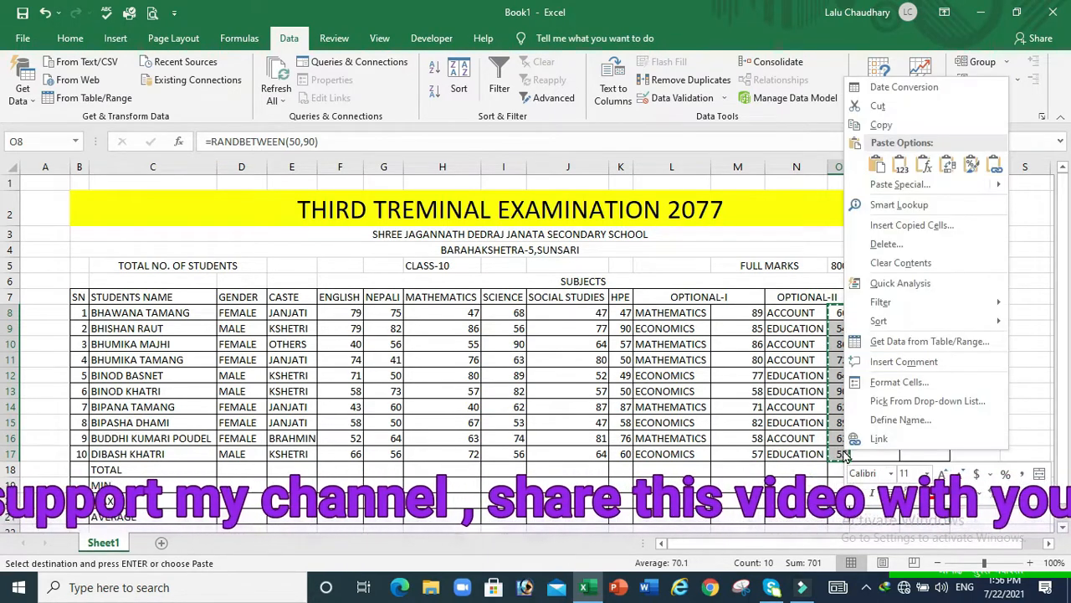
{"action": "left_click", "coordinate": [911, 188]}
{"action": "left_click", "coordinate": [771, 126]}
{"action": "left_click", "coordinate": [954, 286]}
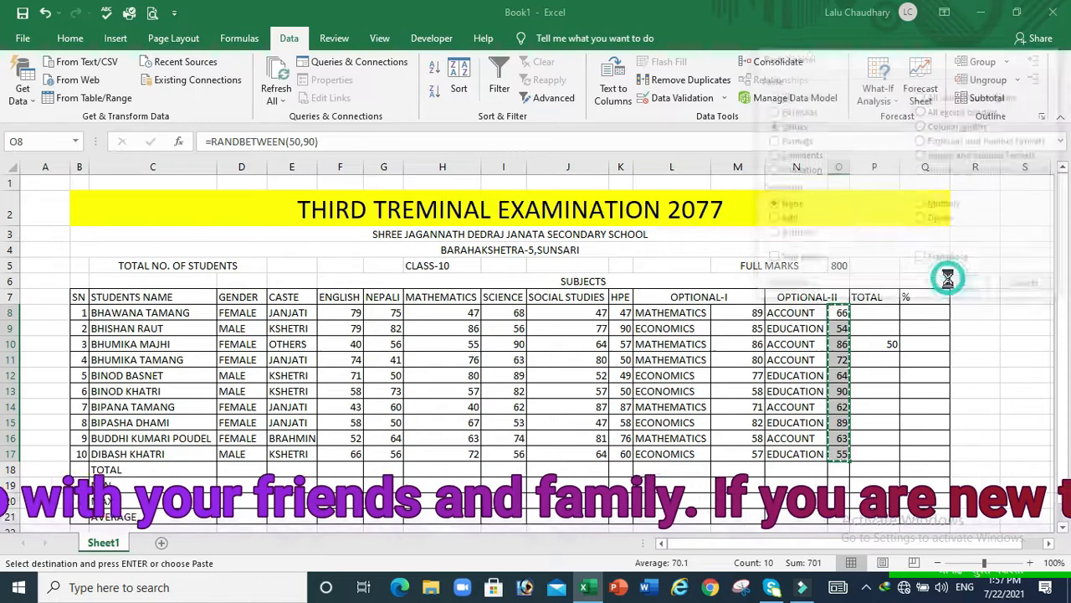
{"action": "left_click", "coordinate": [887, 359]}
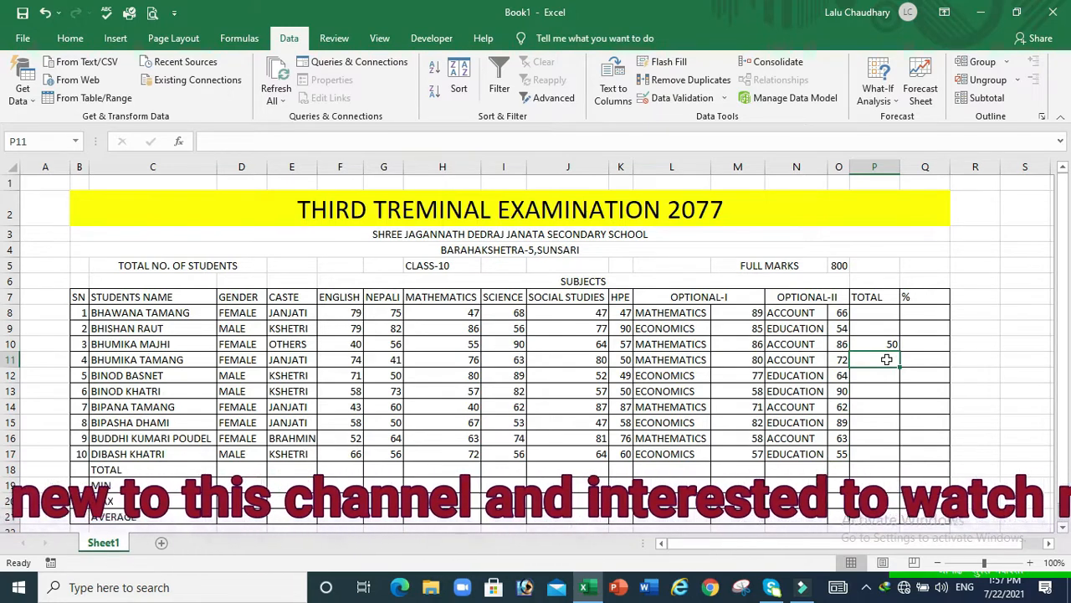
Enter a test 60 in P11, then delete the test entries from P10:P12
{"action": "type", "text": "60"}
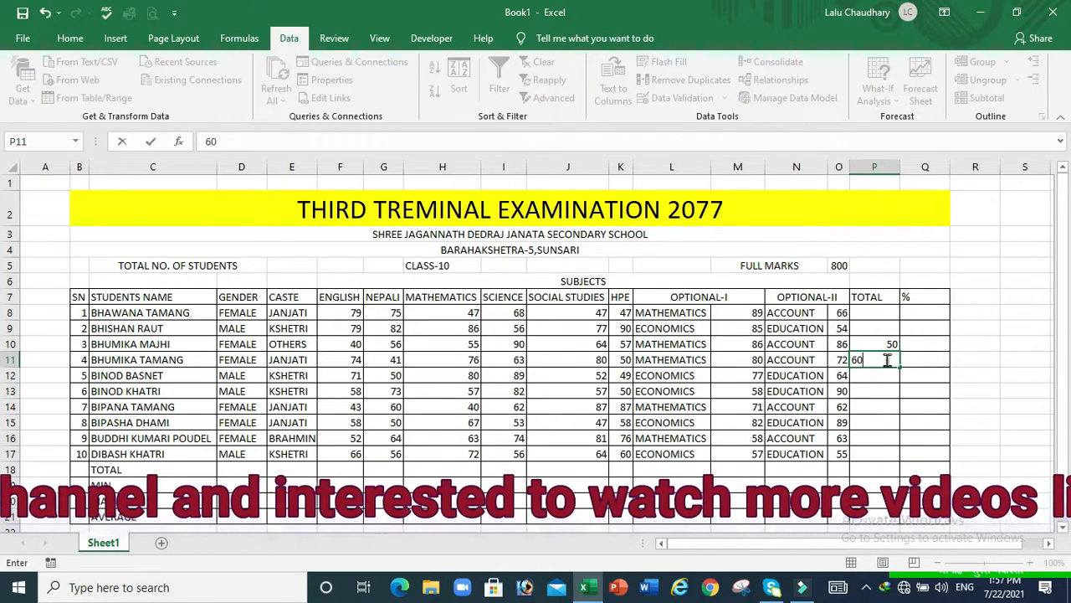
{"action": "key", "text": "Return"}
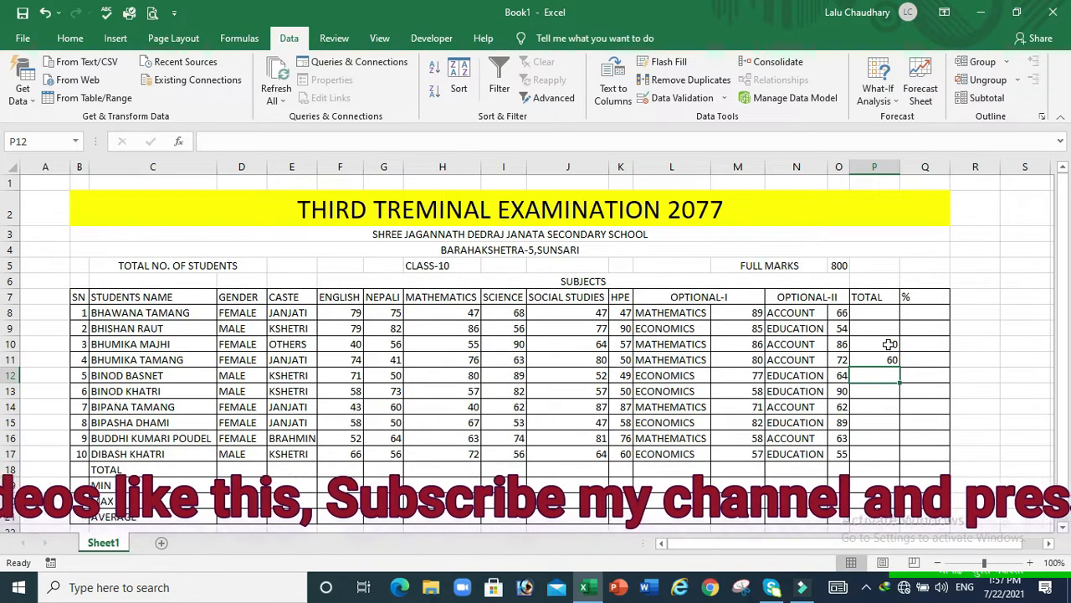
{"action": "left_click_drag", "start_coordinate": [889, 344], "coordinate": [878, 378]}
{"action": "key", "text": "Delete"}
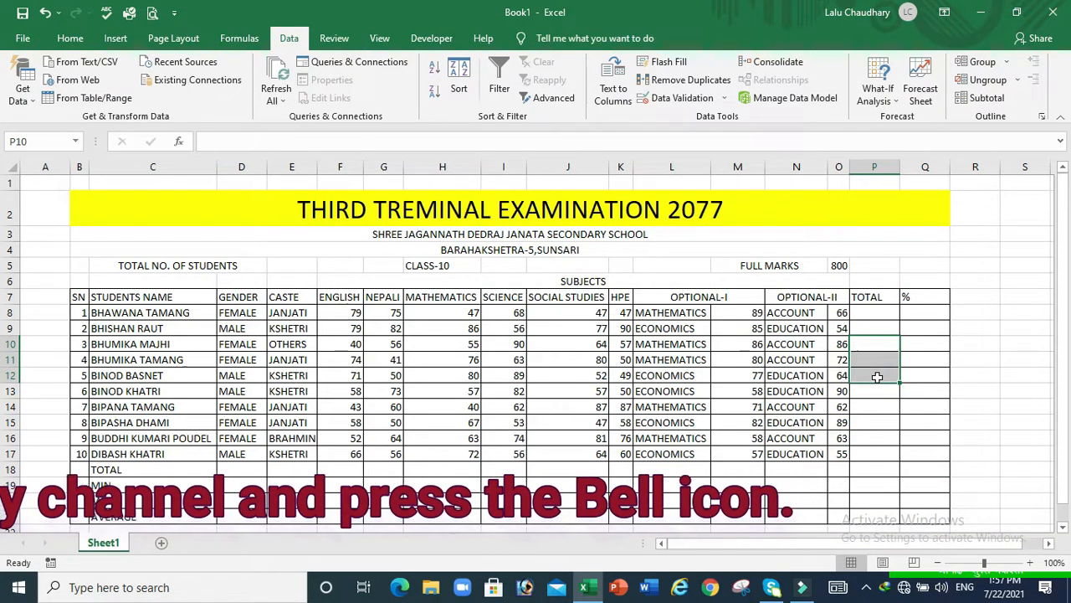
{"action": "left_click", "coordinate": [871, 310]}
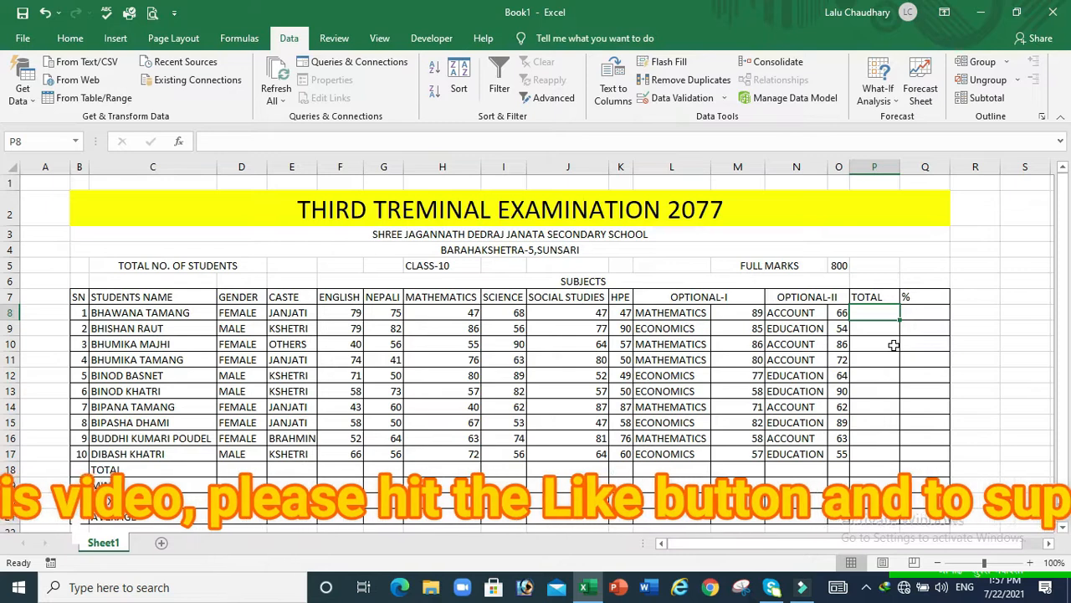
Enter =F8+G8+H8+I8+J8+K8+M8+O8 in P8 to total the first student's marks
{"action": "type", "text": "="}
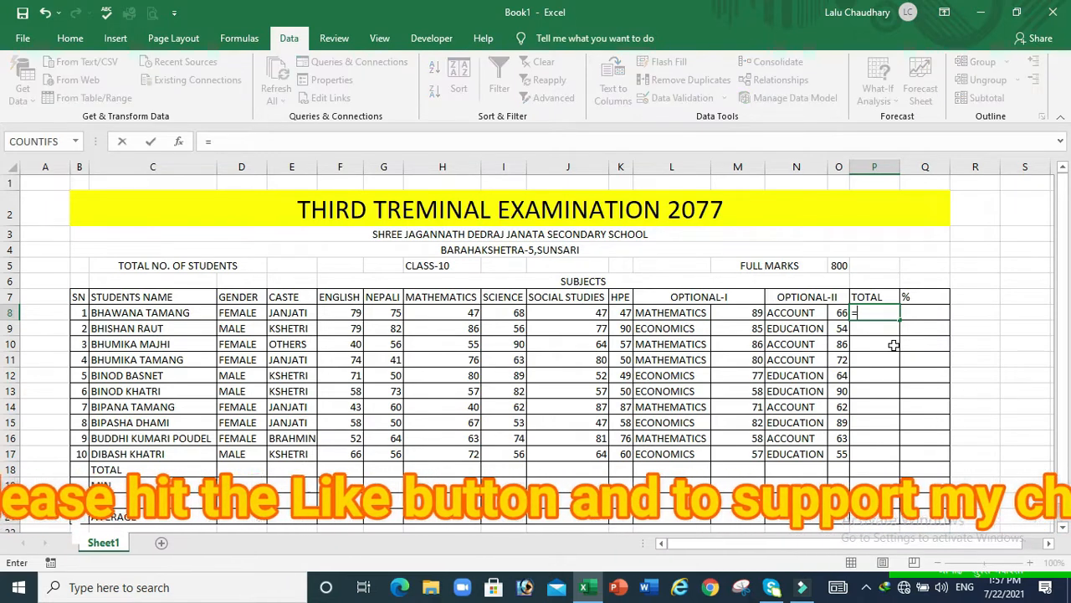
{"action": "left_click", "coordinate": [351, 313]}
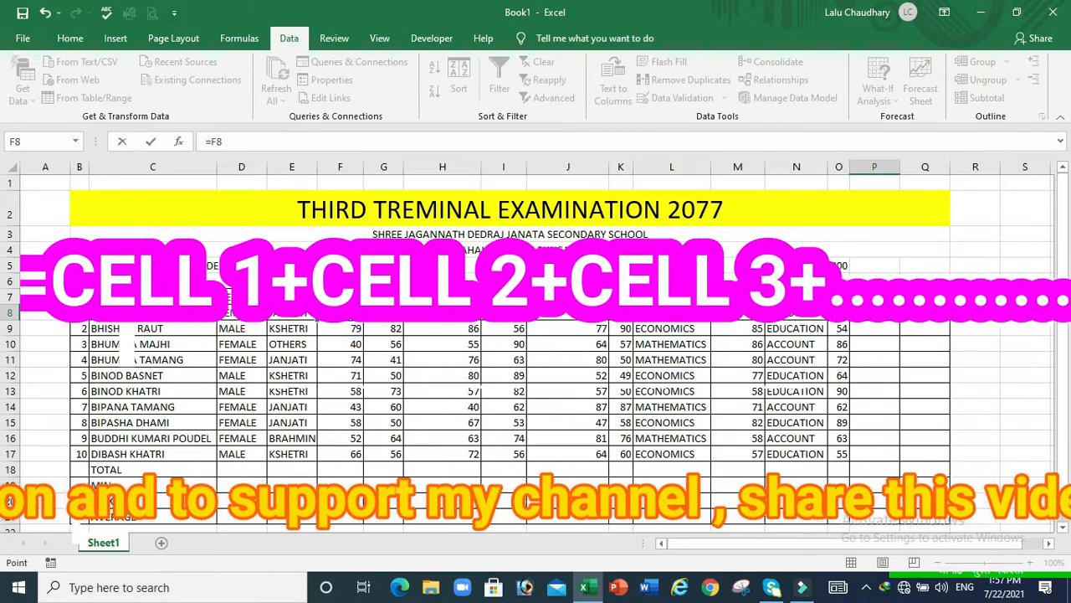
{"action": "type", "text": "+"}
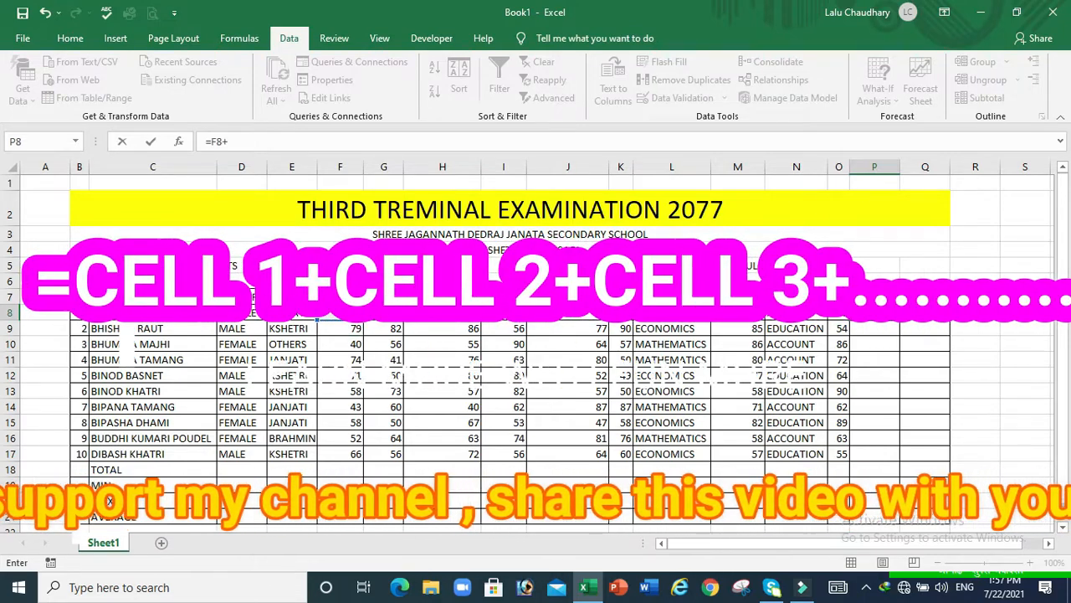
{"action": "left_click", "coordinate": [383, 313]}
{"action": "type", "text": "+"}
{"action": "left_click", "coordinate": [438, 312]}
{"action": "type", "text": "+"}
{"action": "left_click", "coordinate": [499, 312]}
{"action": "type", "text": "+"}
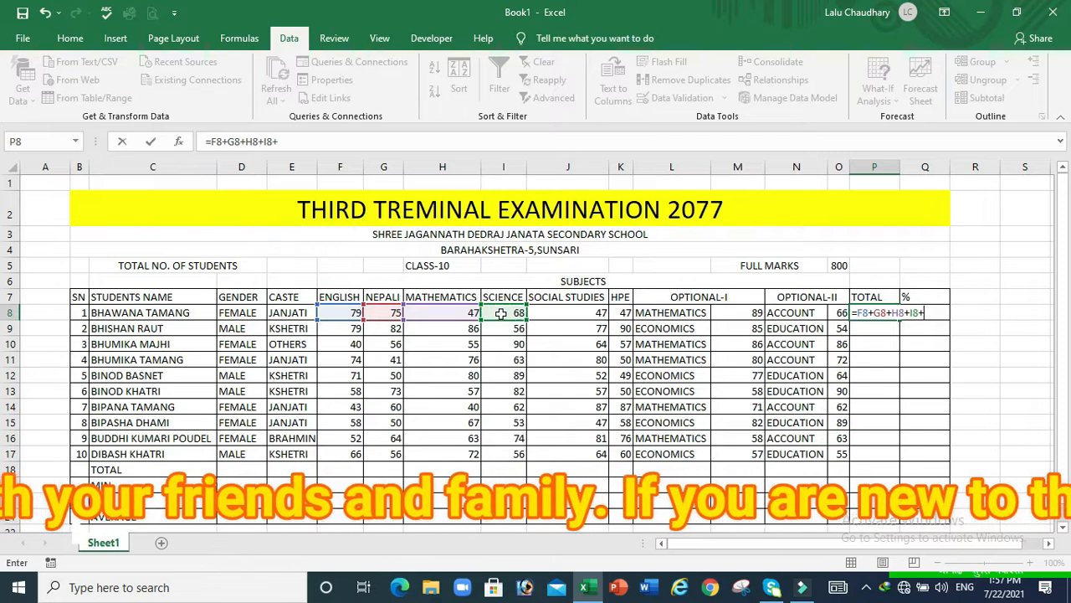
{"action": "left_click", "coordinate": [559, 312]}
{"action": "type", "text": "+"}
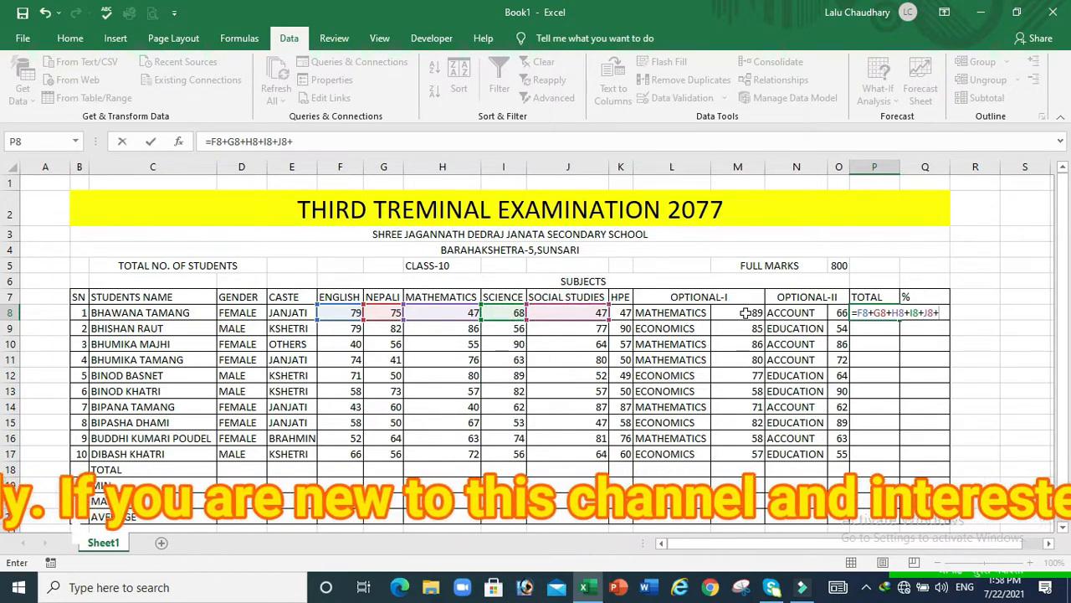
{"action": "left_click", "coordinate": [623, 315]}
{"action": "type", "text": "+"}
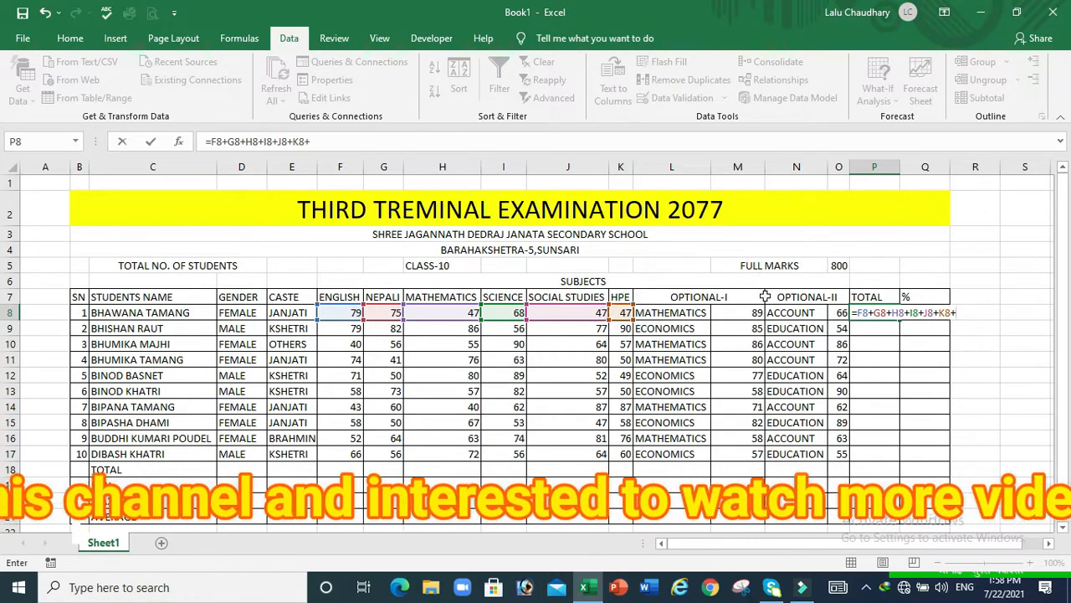
{"action": "left_click", "coordinate": [747, 314]}
{"action": "type", "text": "+"}
{"action": "left_click", "coordinate": [837, 312]}
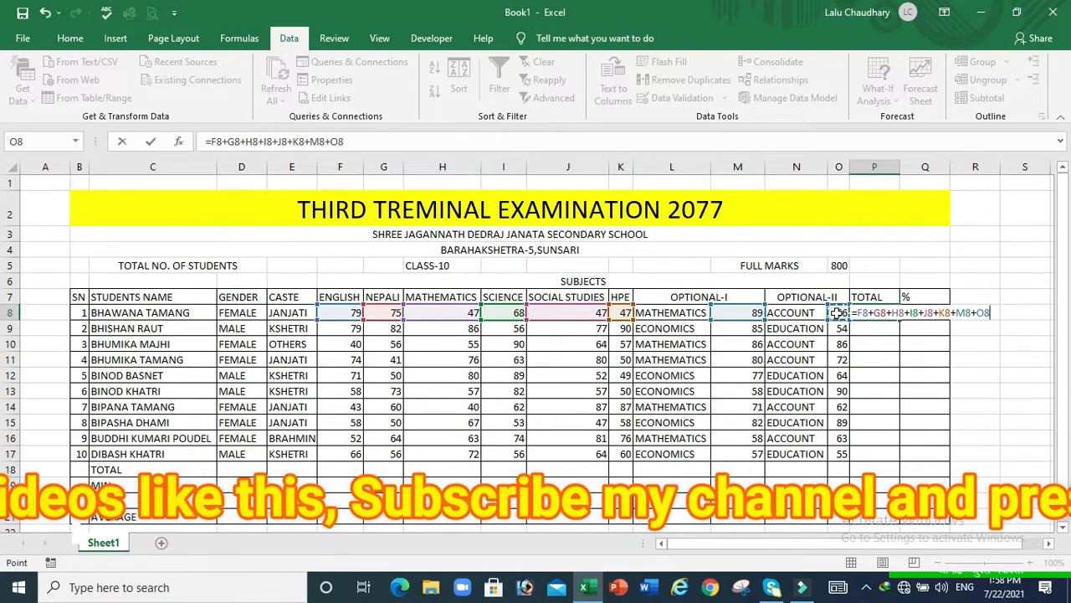
{"action": "key", "text": "Return"}
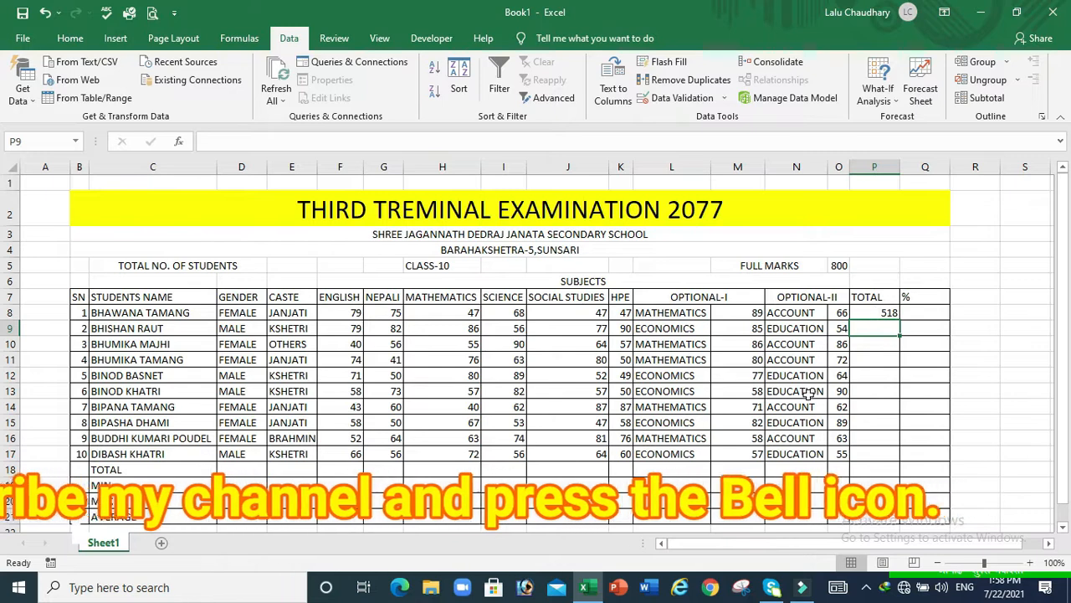
Fill the TOTAL formula from P8 down to P17
{"action": "left_click", "coordinate": [882, 313]}
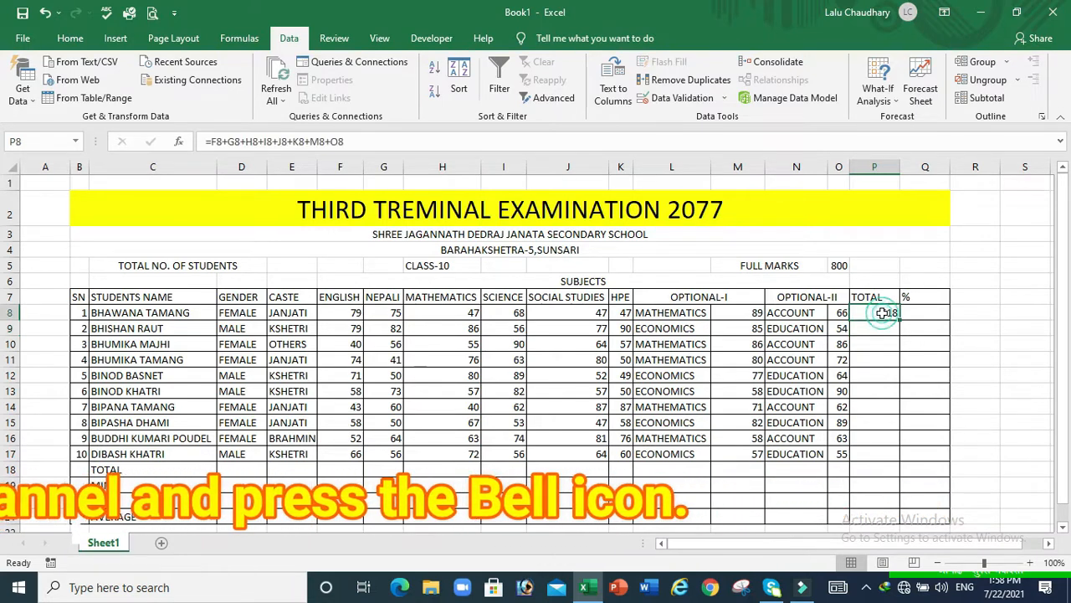
{"action": "left_click_drag", "start_coordinate": [899, 319], "coordinate": [910, 466]}
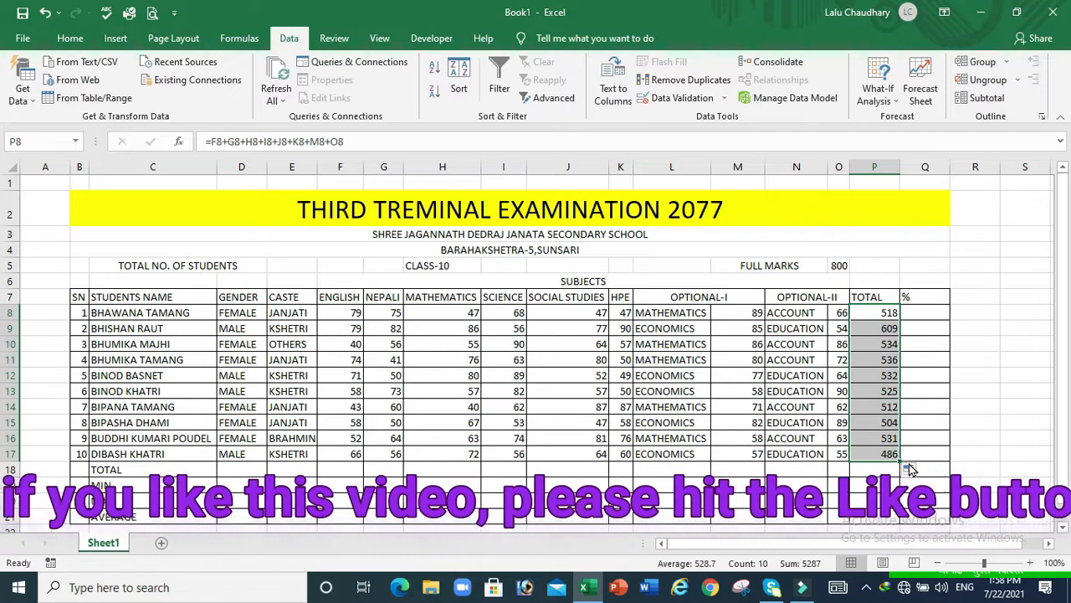
{"action": "left_click", "coordinate": [350, 469]}
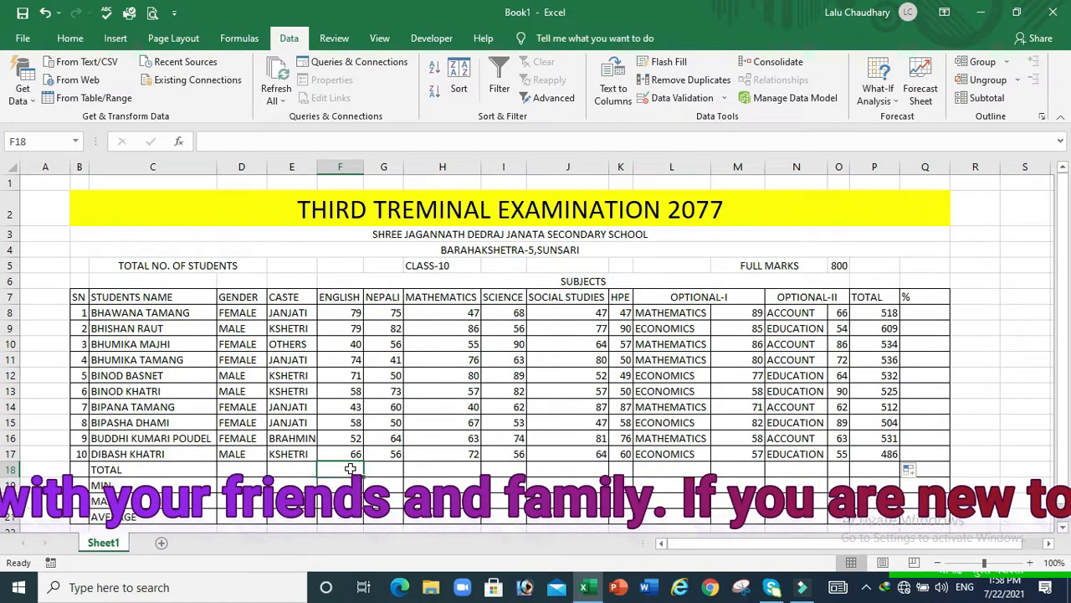
Enter =SUM(F8:F17) in F18 and =SUM(G8:G17) in G18, giving totals of 620 and 607
{"action": "type", "text": "="}
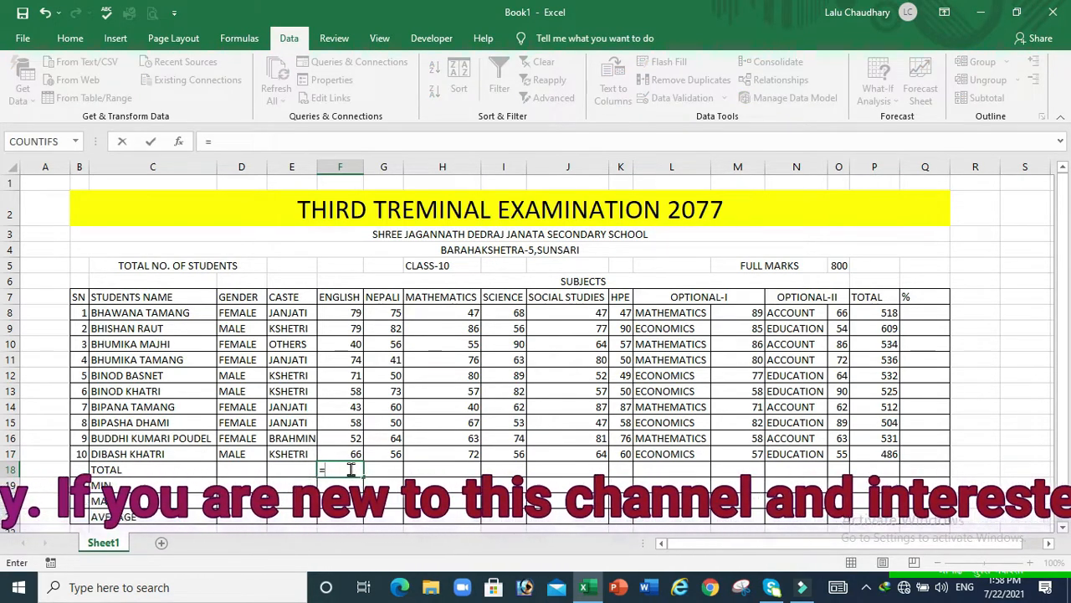
{"action": "type", "text": "SU"}
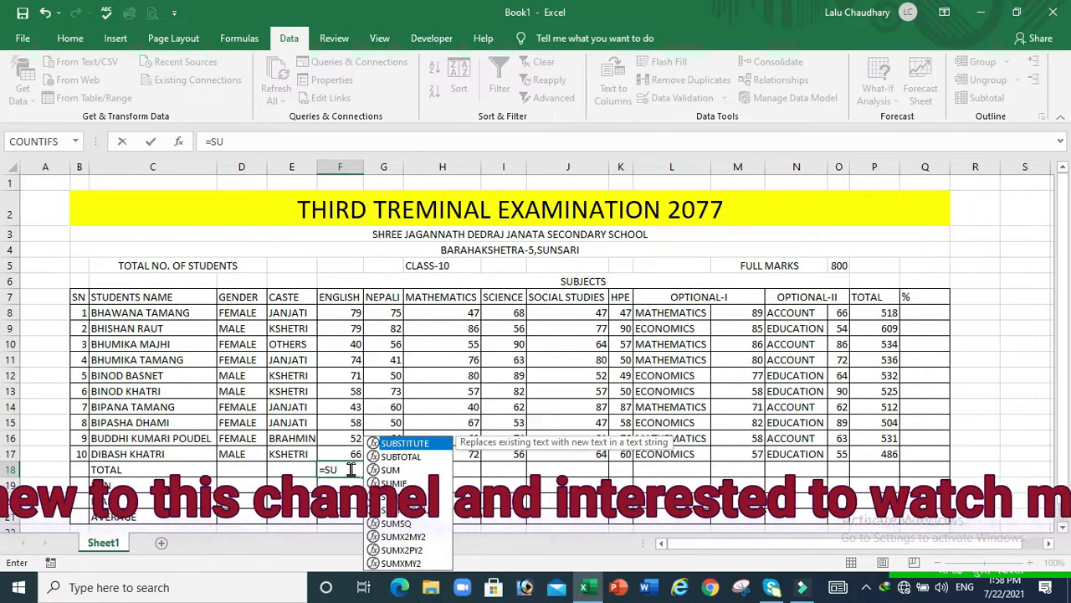
{"action": "type", "text": "M"}
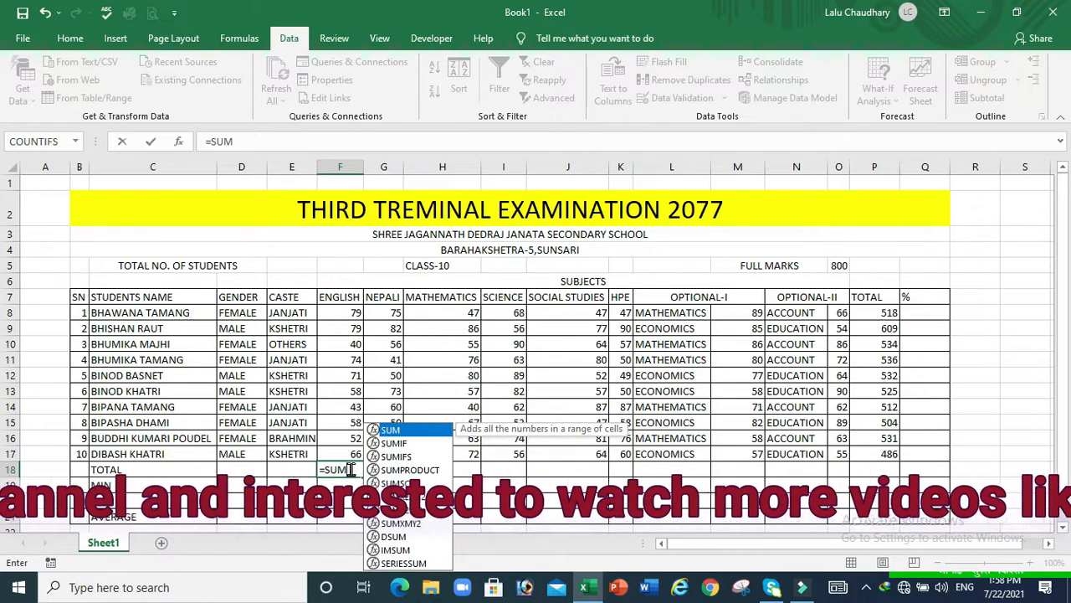
{"action": "type", "text": "("}
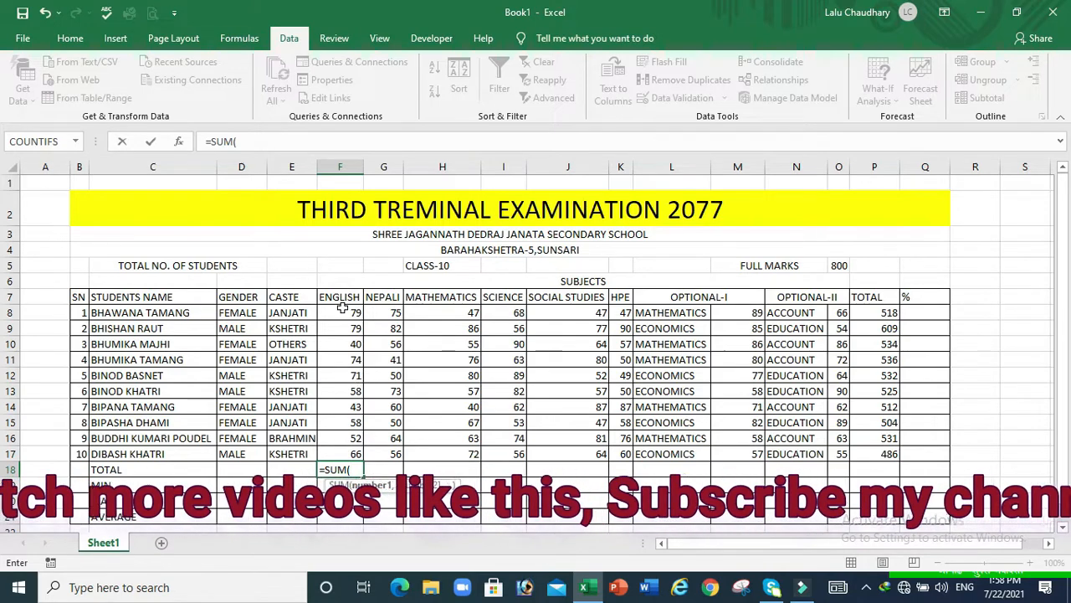
{"action": "left_click_drag", "start_coordinate": [342, 310], "coordinate": [346, 452]}
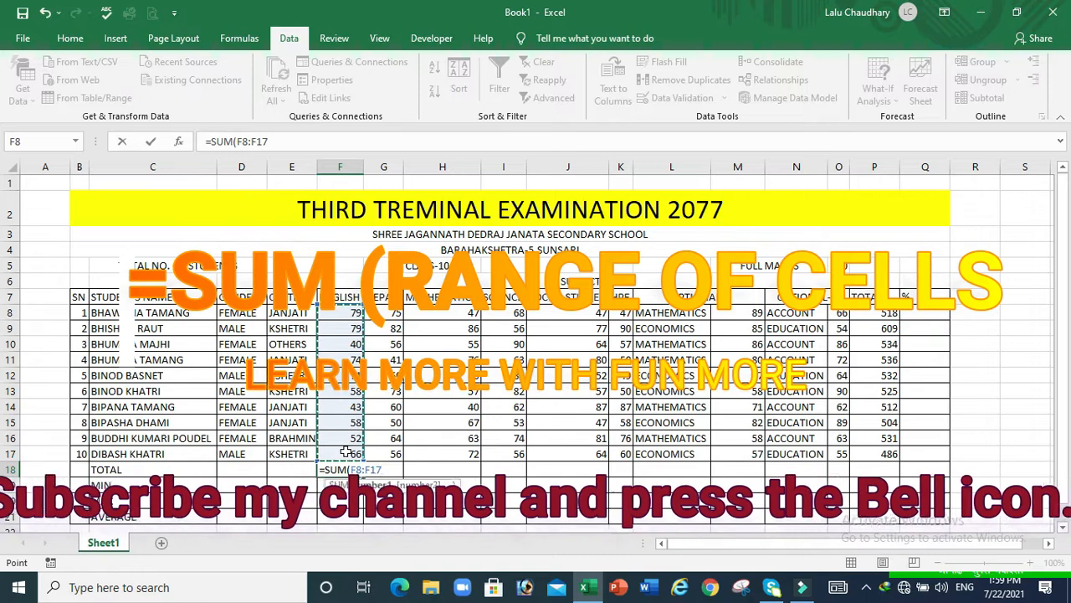
{"action": "key", "text": "Return"}
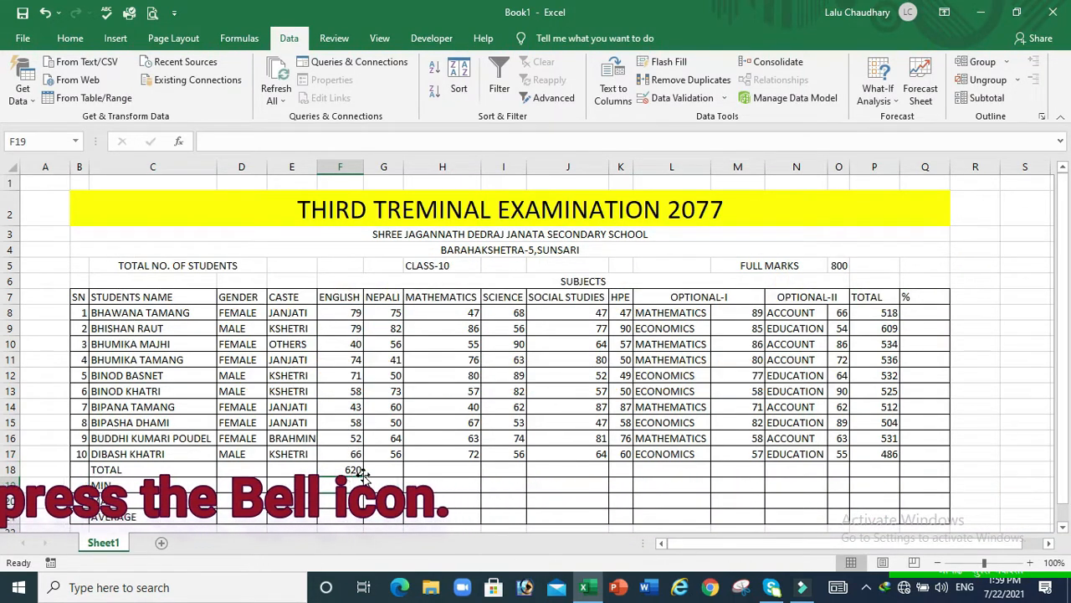
{"action": "left_click", "coordinate": [381, 470]}
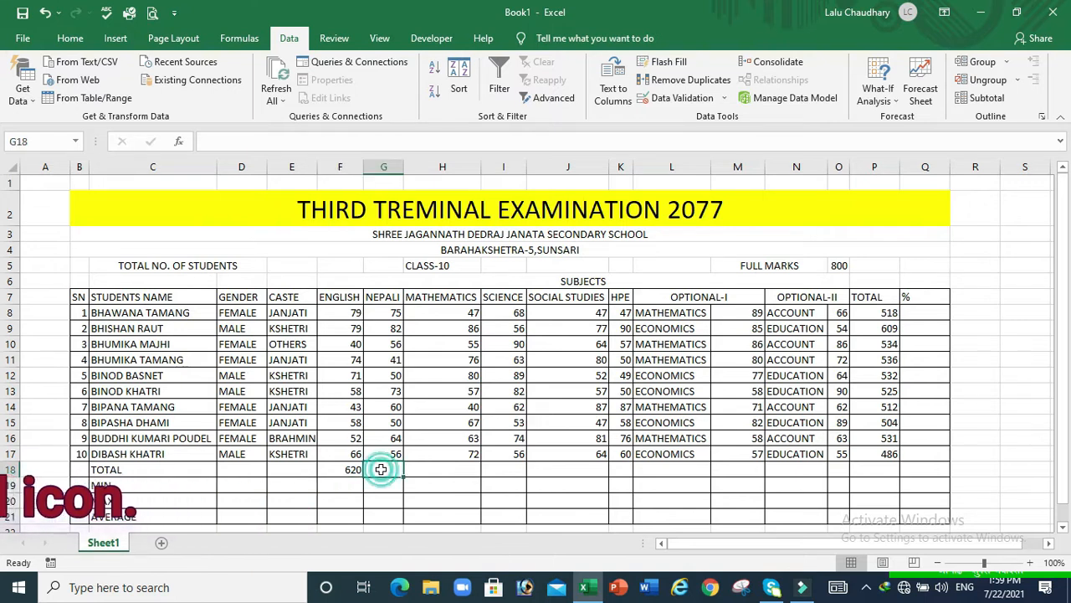
{"action": "type", "text": "="}
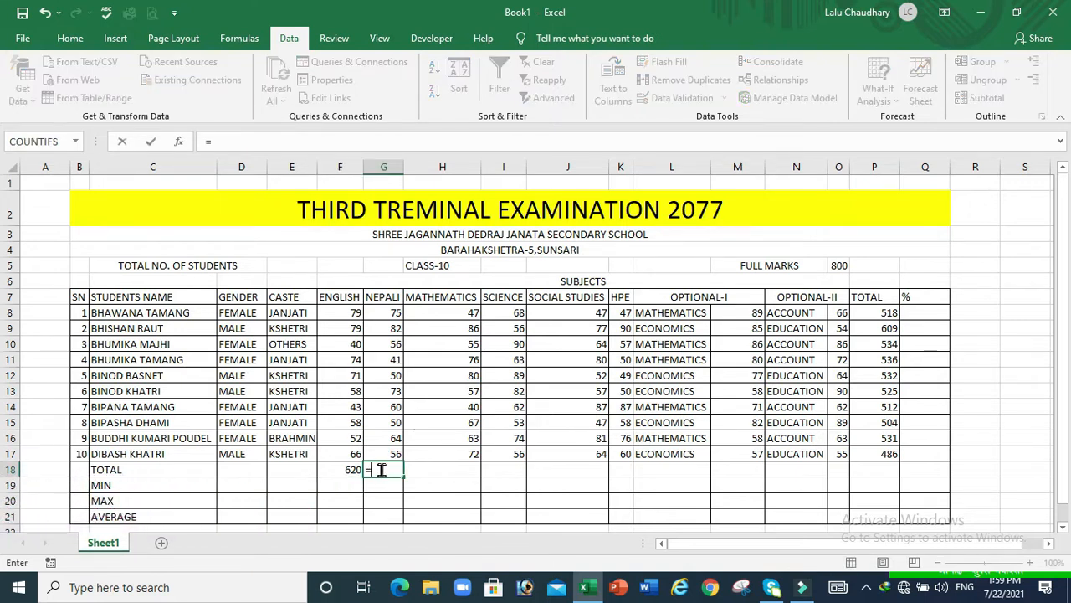
{"action": "type", "text": "SU"}
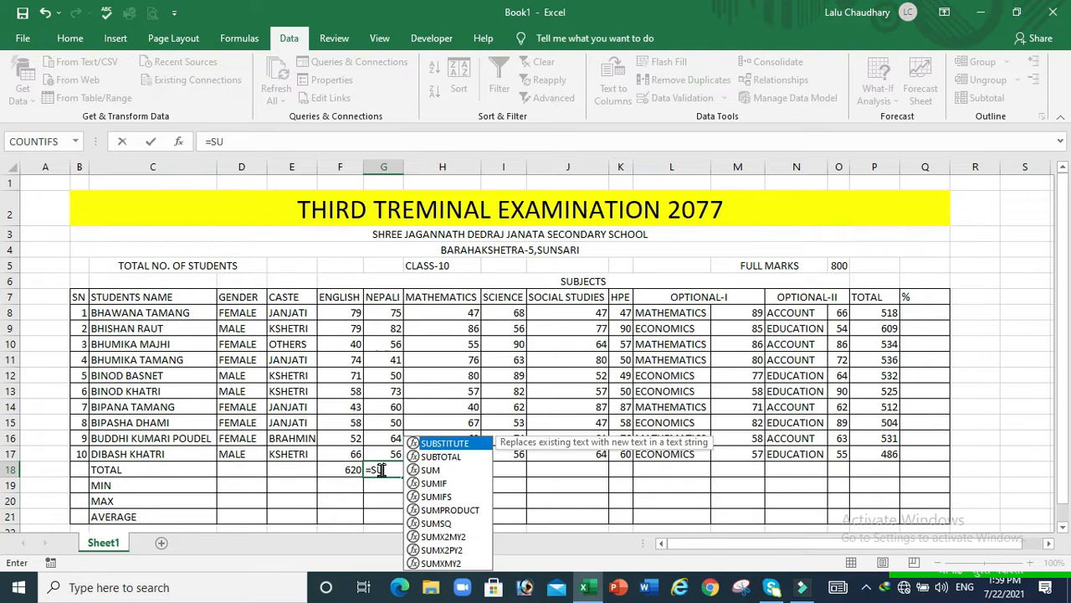
{"action": "type", "text": "M("}
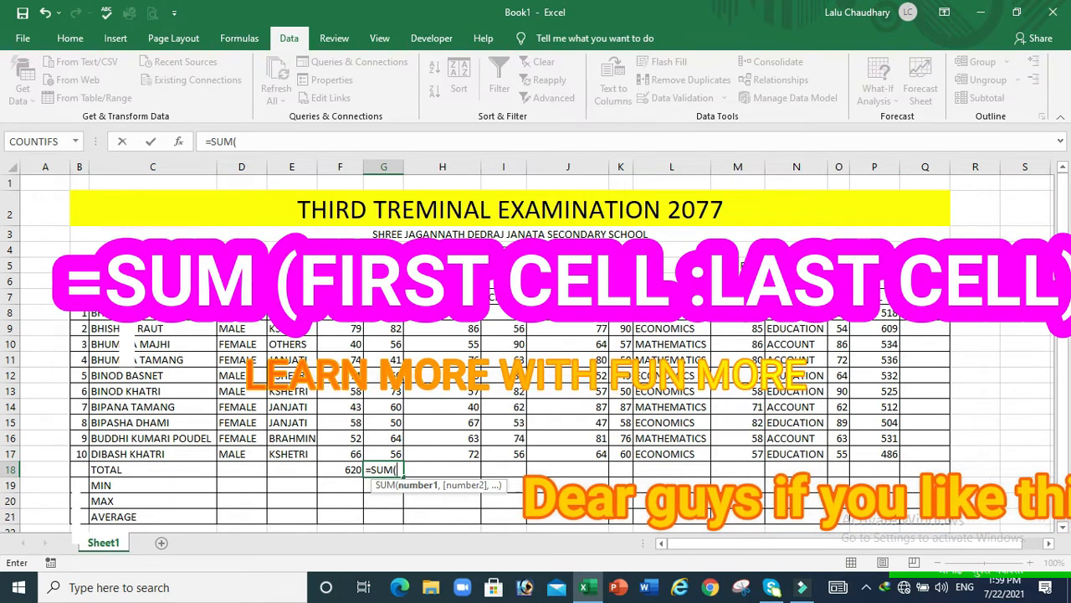
{"action": "left_click", "coordinate": [387, 314]}
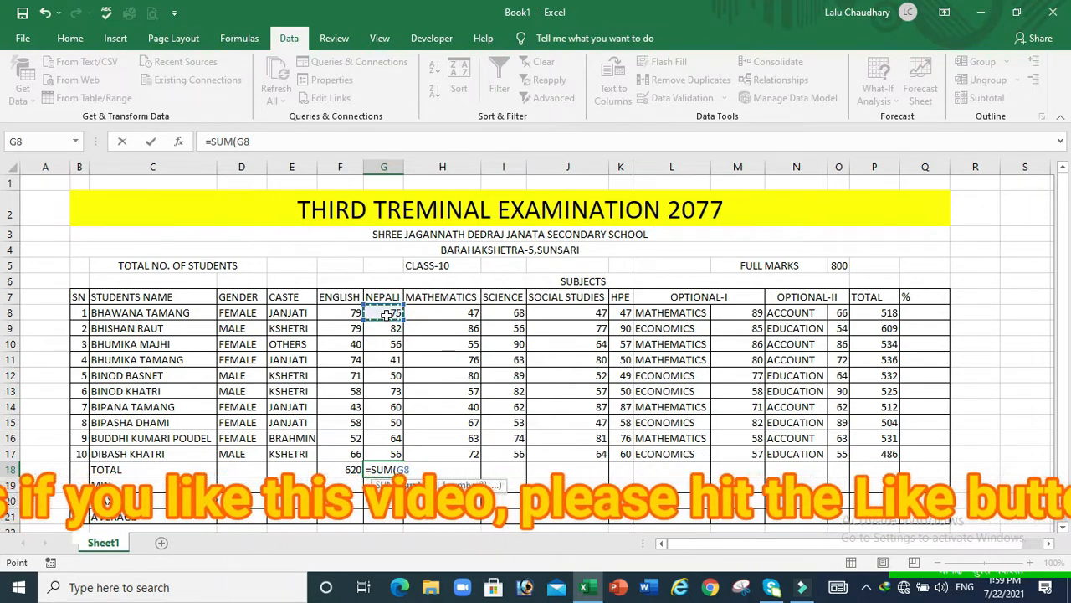
{"action": "key", "text": "F8"}
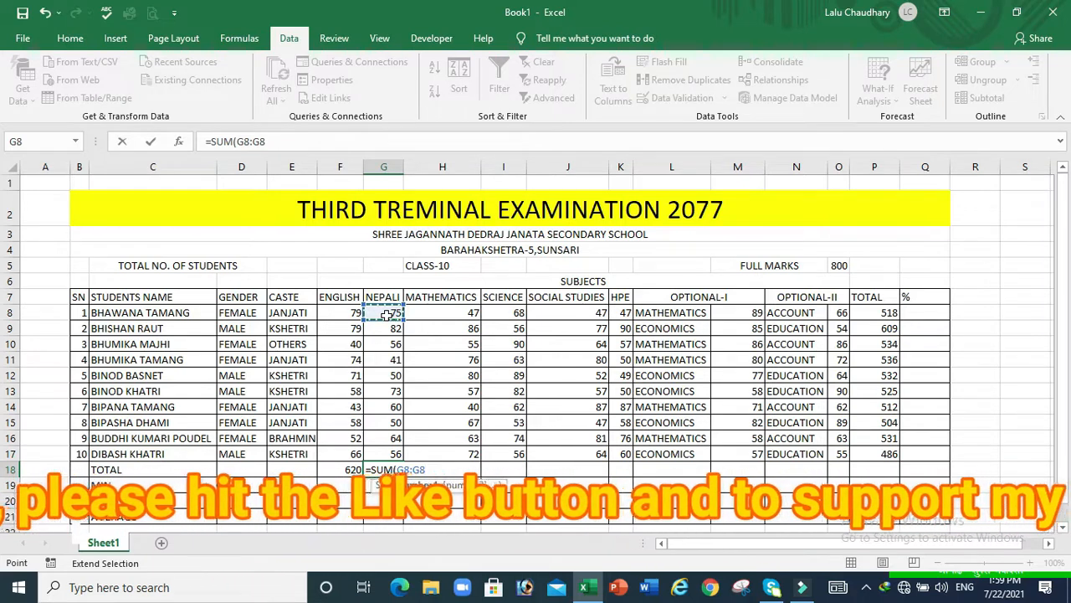
{"action": "left_click", "coordinate": [389, 453]}
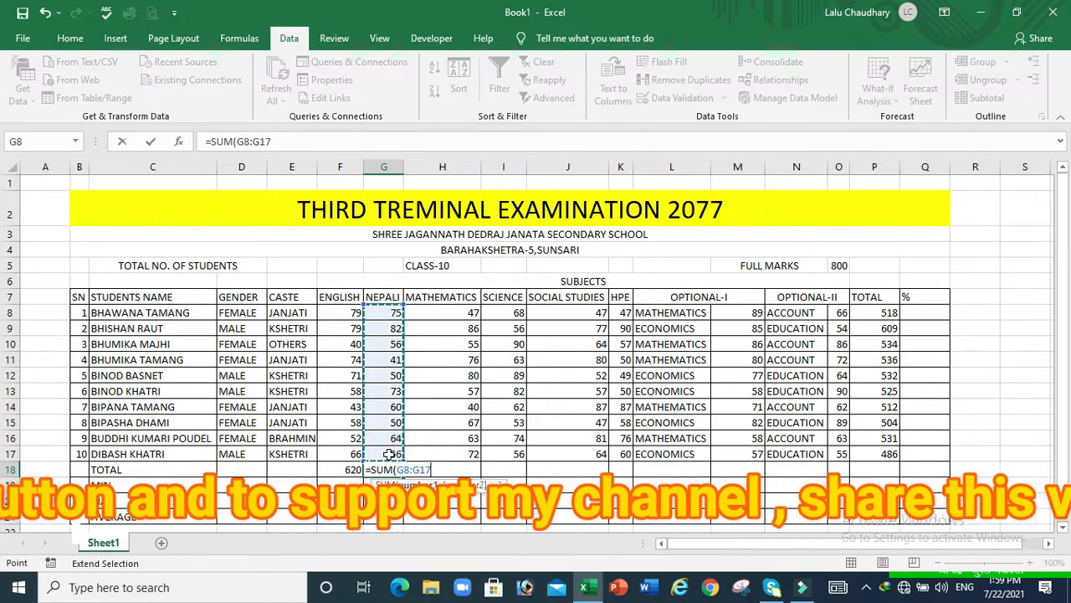
{"action": "key", "text": "Return"}
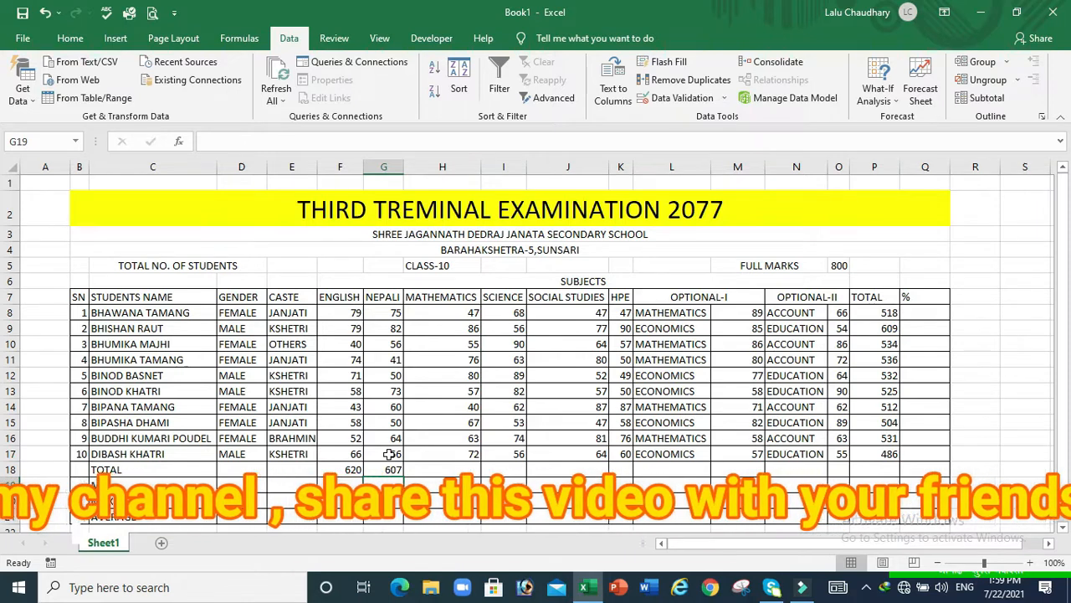
{"action": "left_click", "coordinate": [433, 471]}
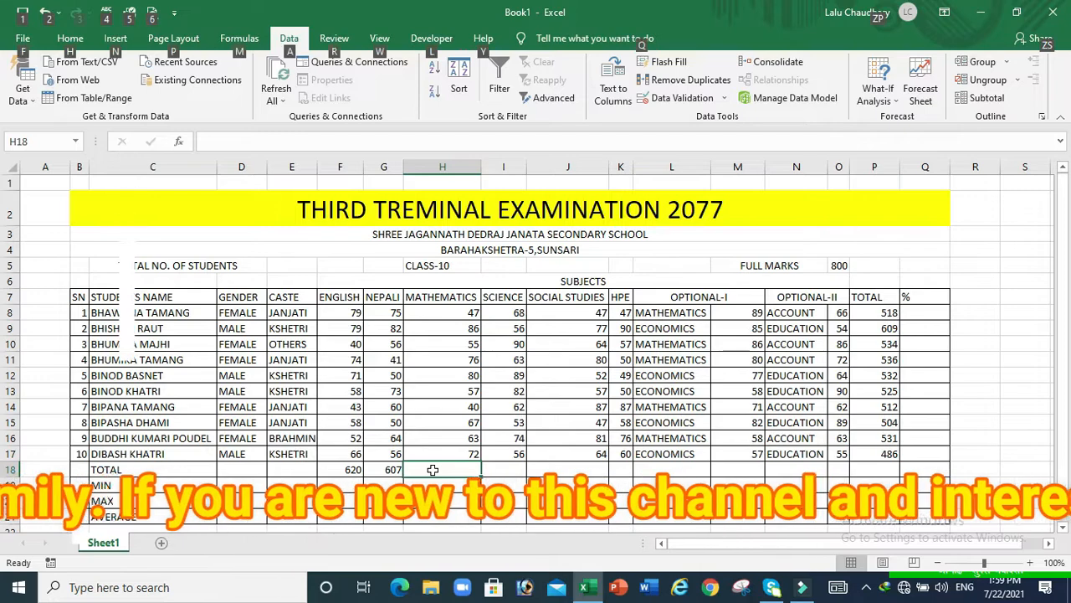
AutoSum H8:H17 into H18 for a MATHEMATICS total of 643 and check the formula
{"action": "key", "text": "alt+equal"}
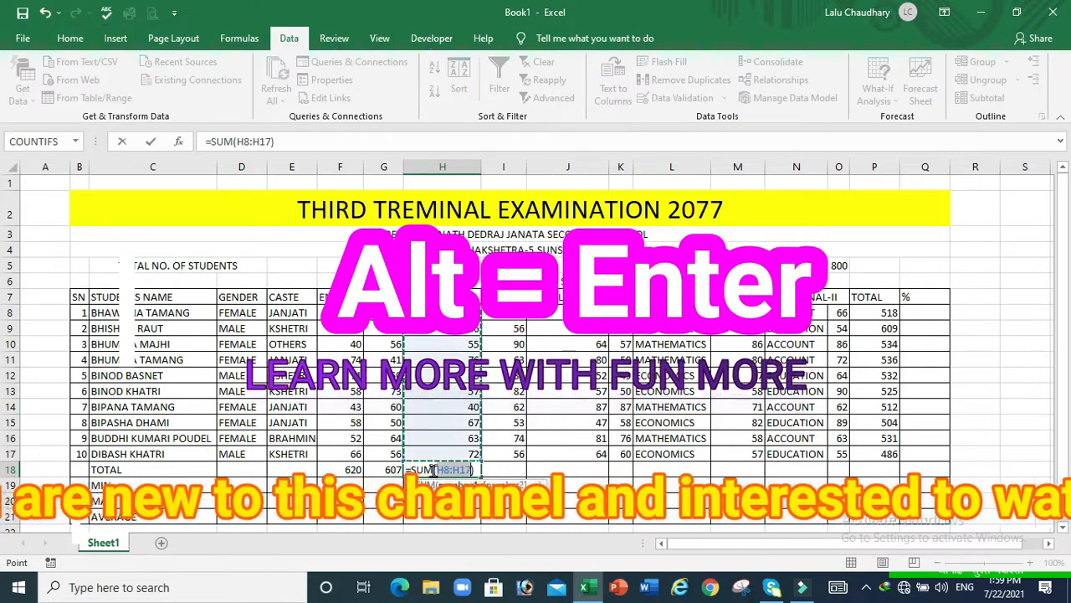
{"action": "key", "text": "Return"}
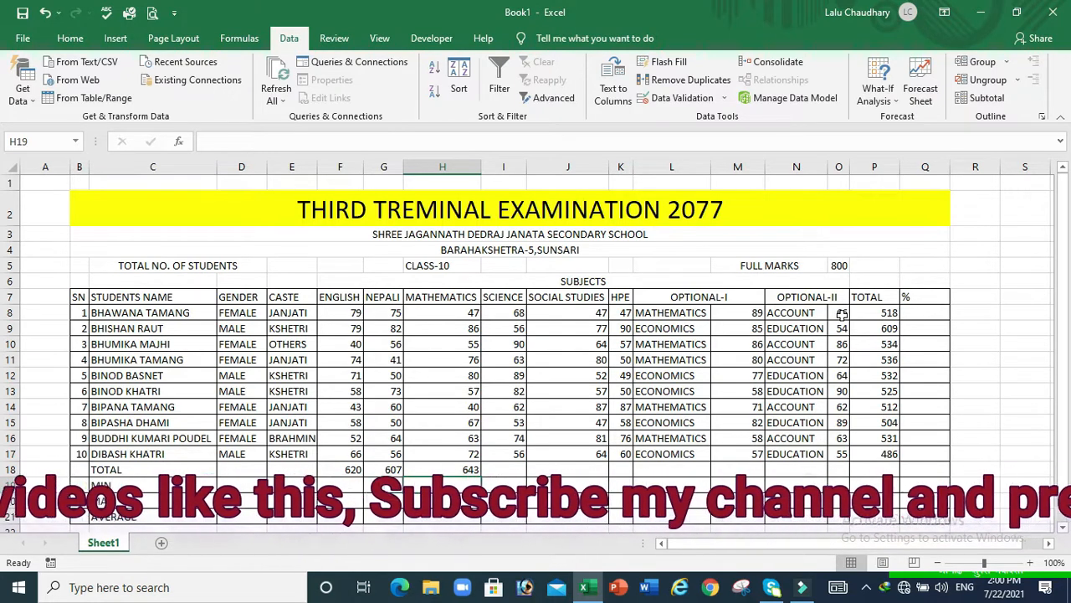
{"action": "left_click", "coordinate": [462, 469]}
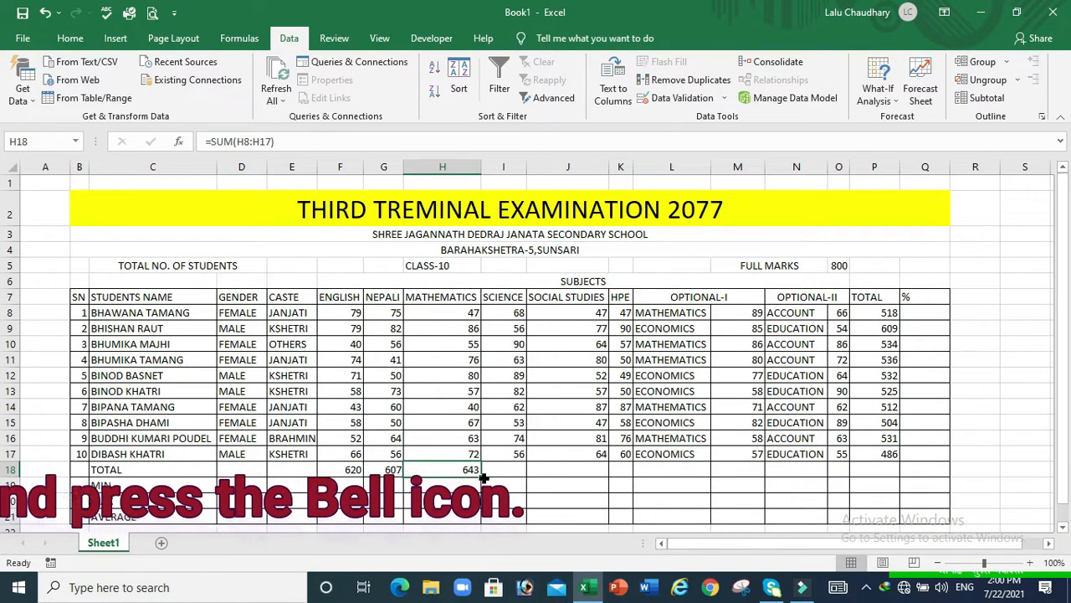
{"action": "left_click", "coordinate": [503, 470]}
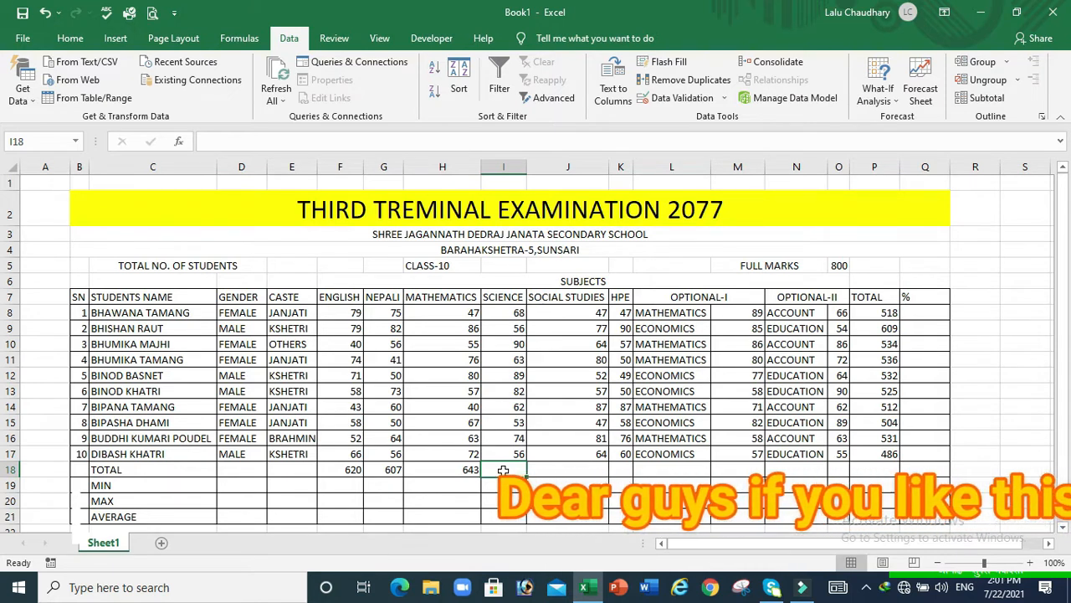
Enter a SUM formula over the SCIENCE marks in I18, giving 693
{"action": "type", "text": "="}
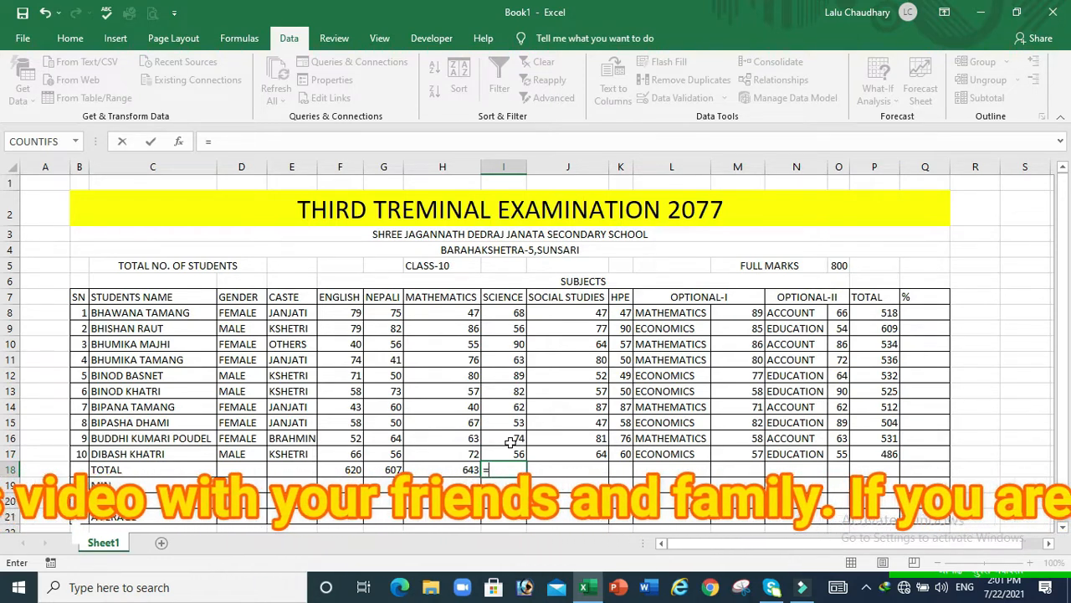
{"action": "type", "text": "SUM"}
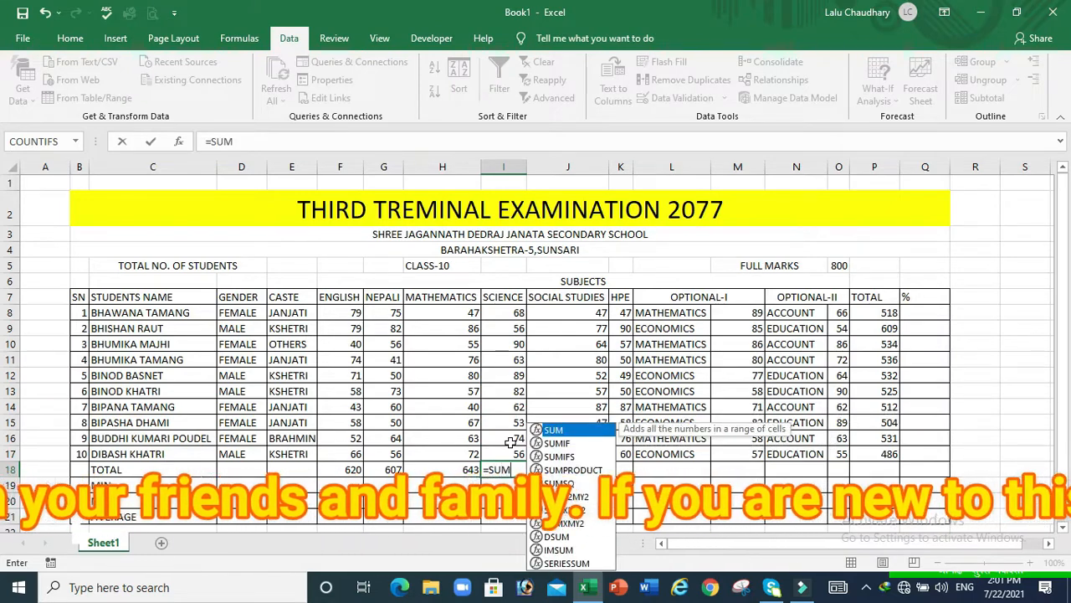
{"action": "type", "text": "("}
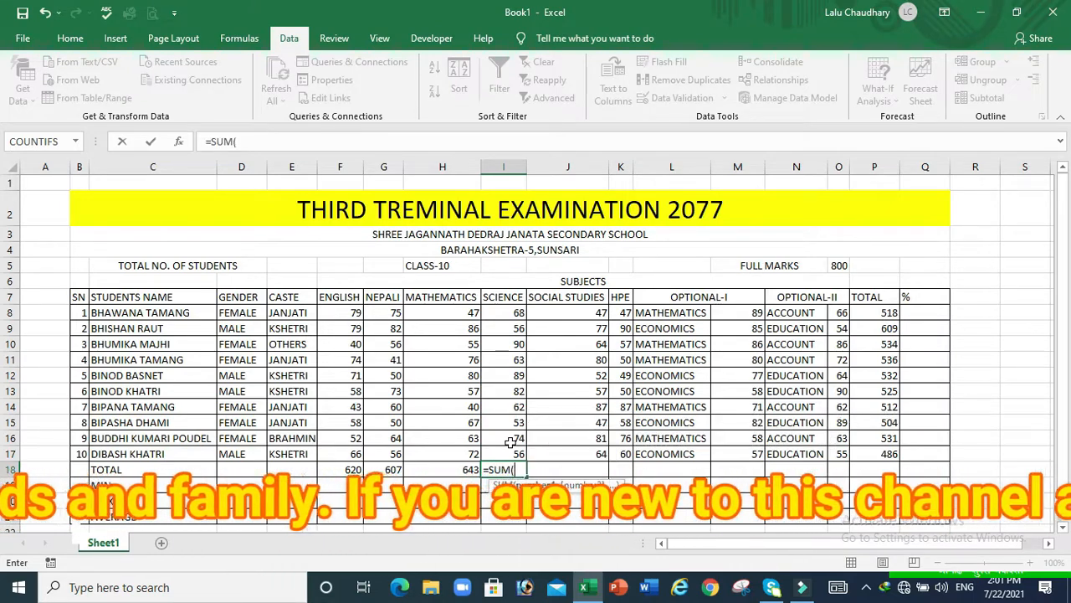
{"action": "left_click", "coordinate": [510, 313]}
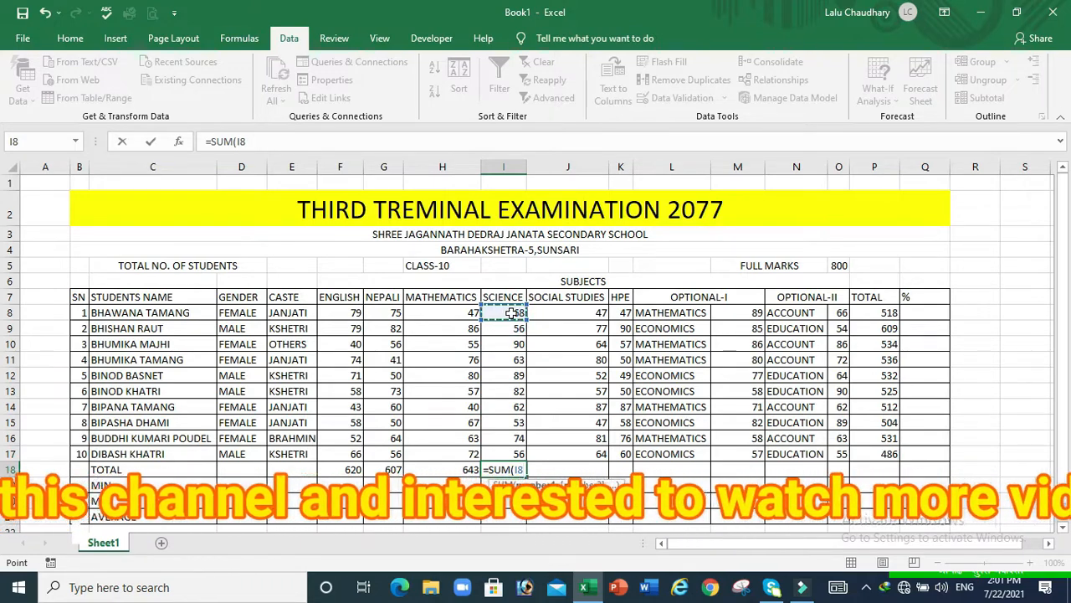
{"action": "key", "text": "F8"}
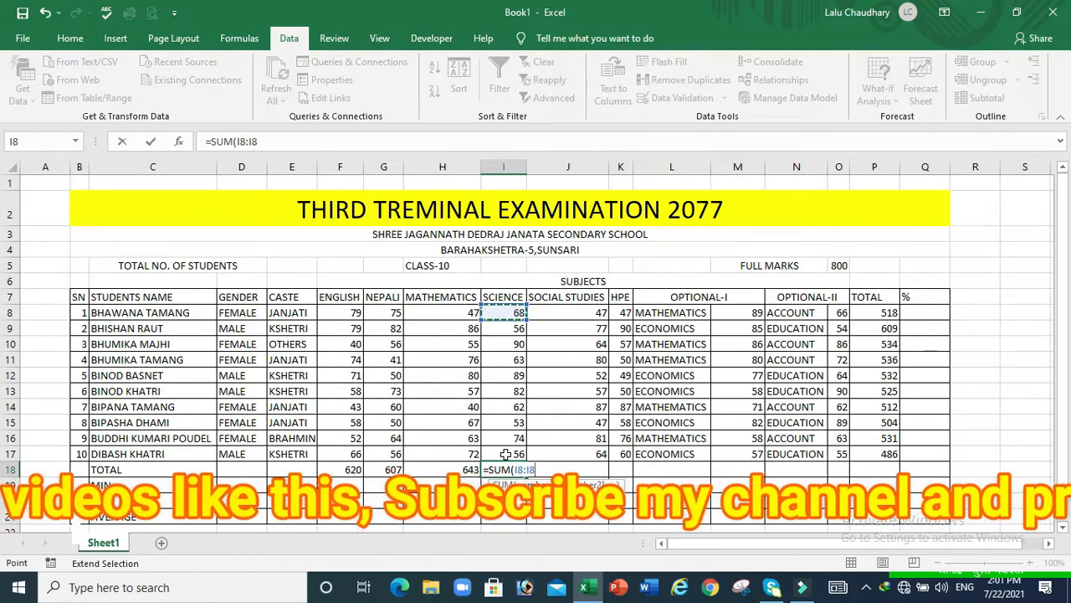
{"action": "left_click", "coordinate": [505, 454]}
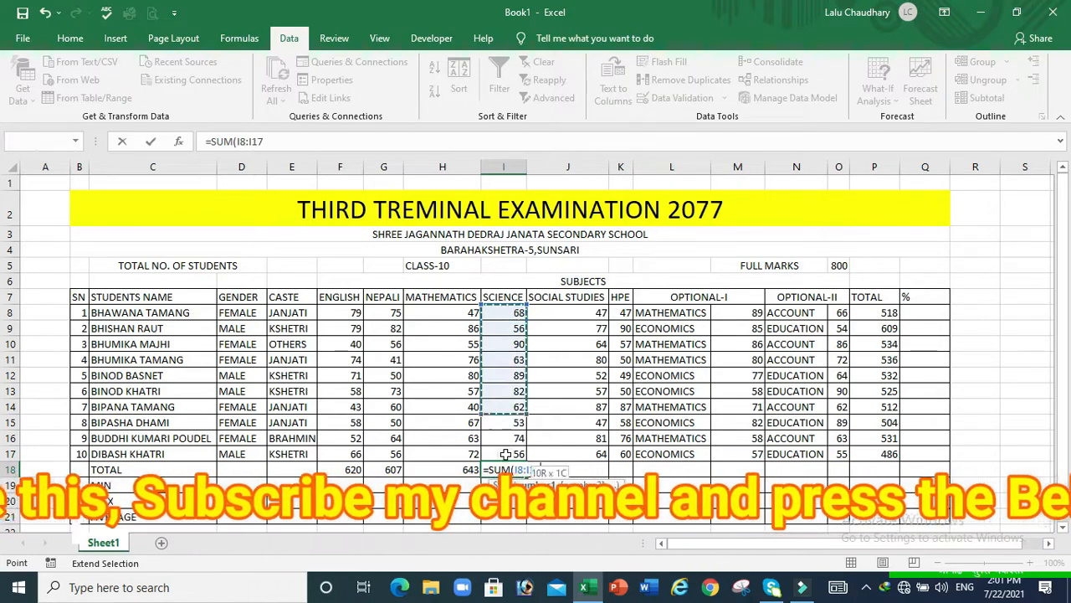
{"action": "key", "text": "Return"}
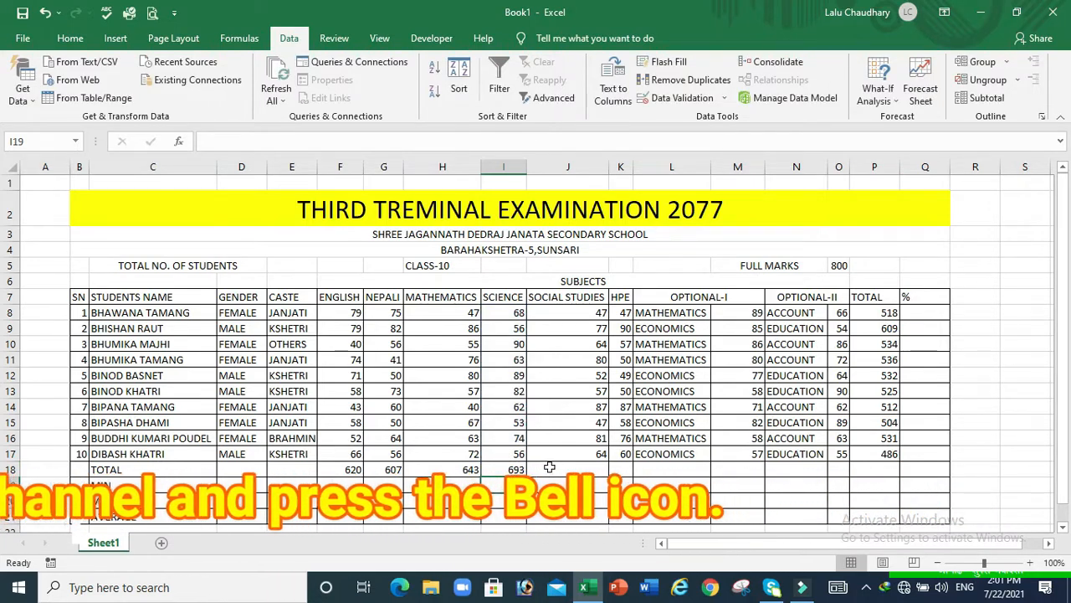
AutoSum the SOCIAL STUDIES and HPE totals in J18 and K18, giving 656 and 624
{"action": "left_click", "coordinate": [552, 467]}
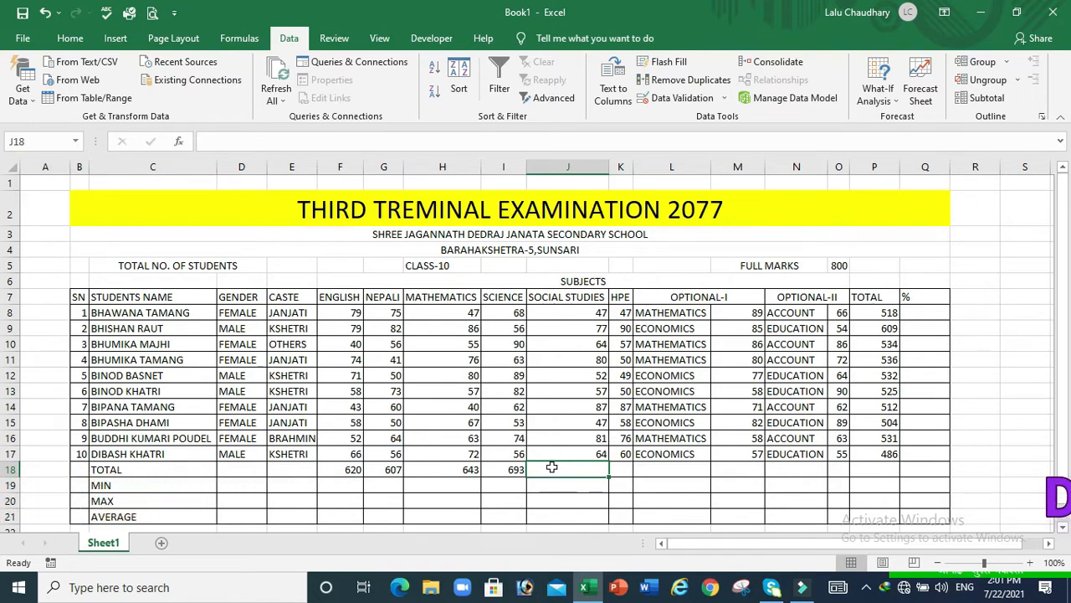
{"action": "key", "text": "alt+equal"}
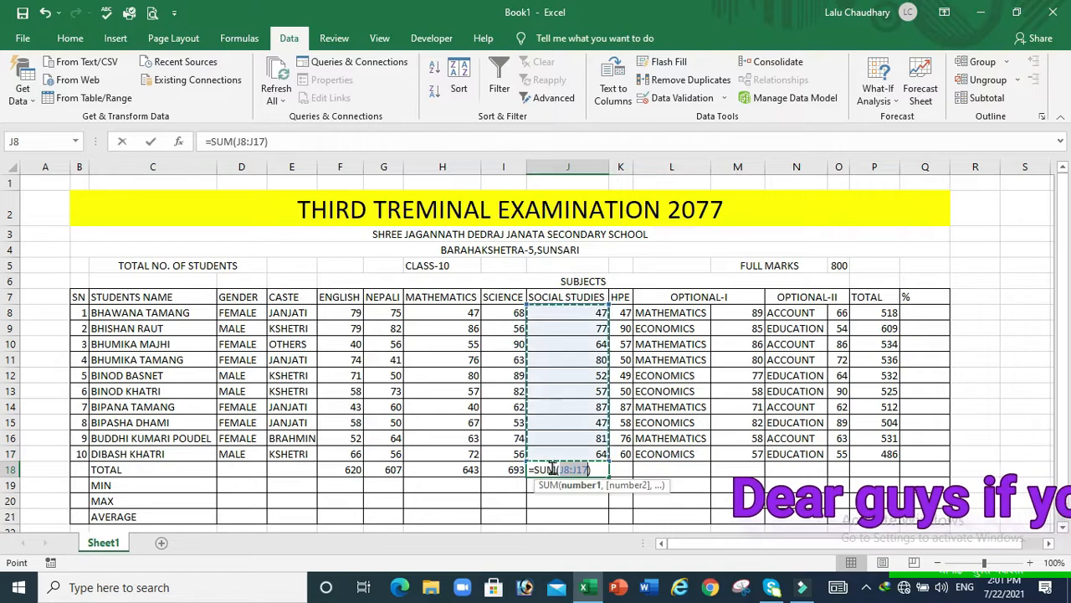
{"action": "key", "text": "Return"}
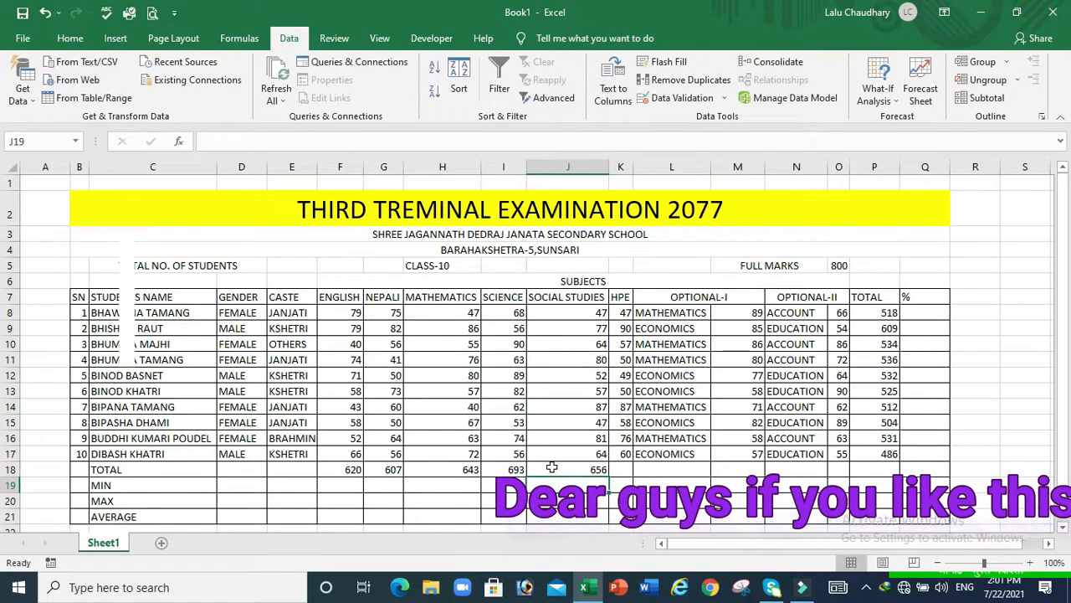
{"action": "left_click", "coordinate": [617, 470]}
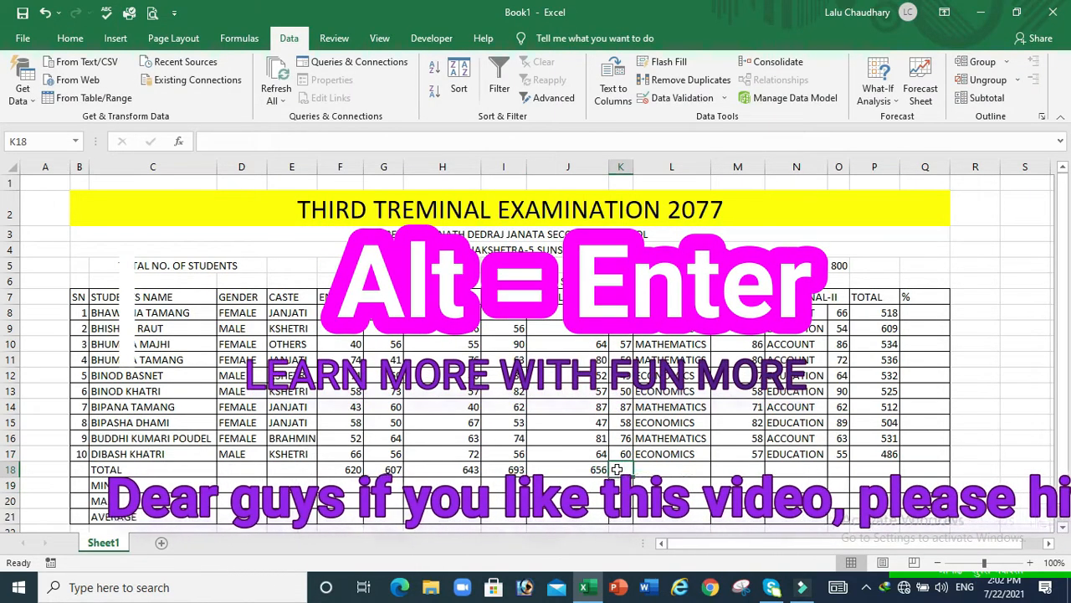
{"action": "key", "text": "alt"}
{"action": "key", "text": "alt+equal"}
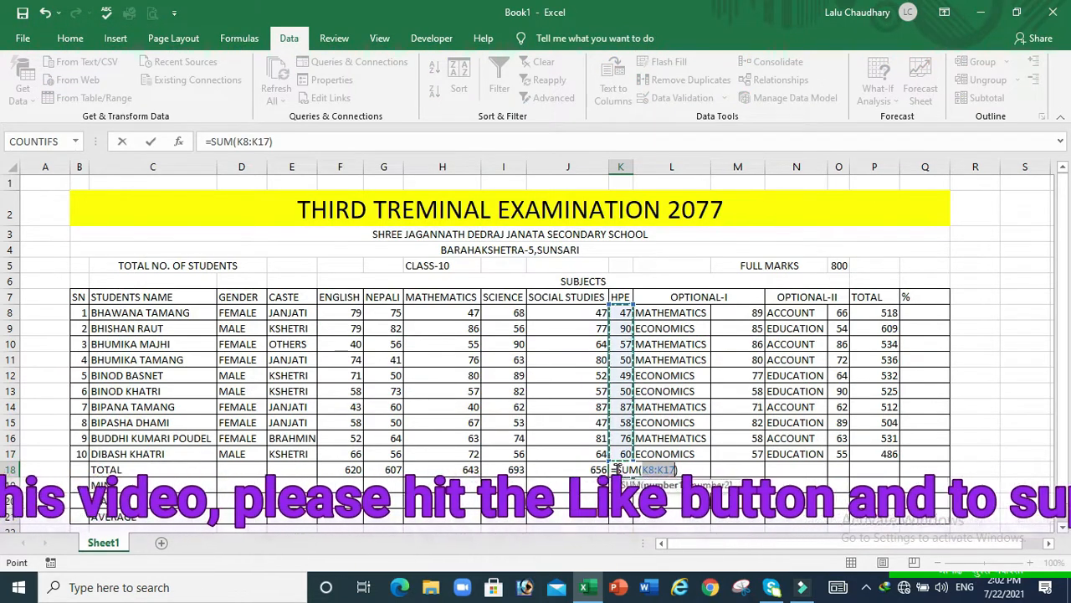
{"action": "key", "text": "Return"}
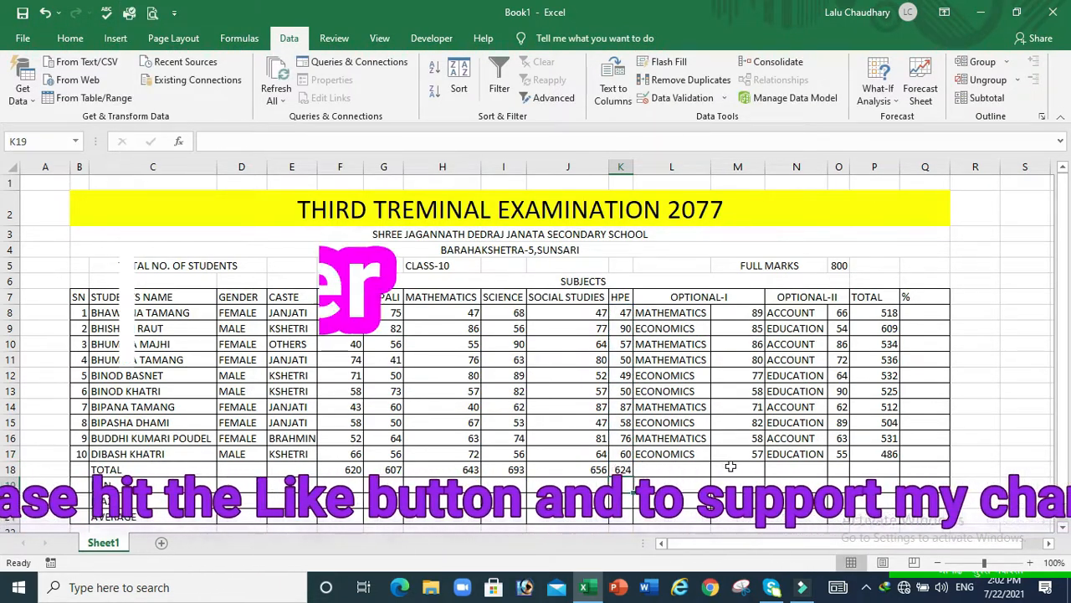
AutoSum the Optional-I and Optional-II totals in M18 and O18, giving 743 and 701
{"action": "left_click", "coordinate": [731, 466]}
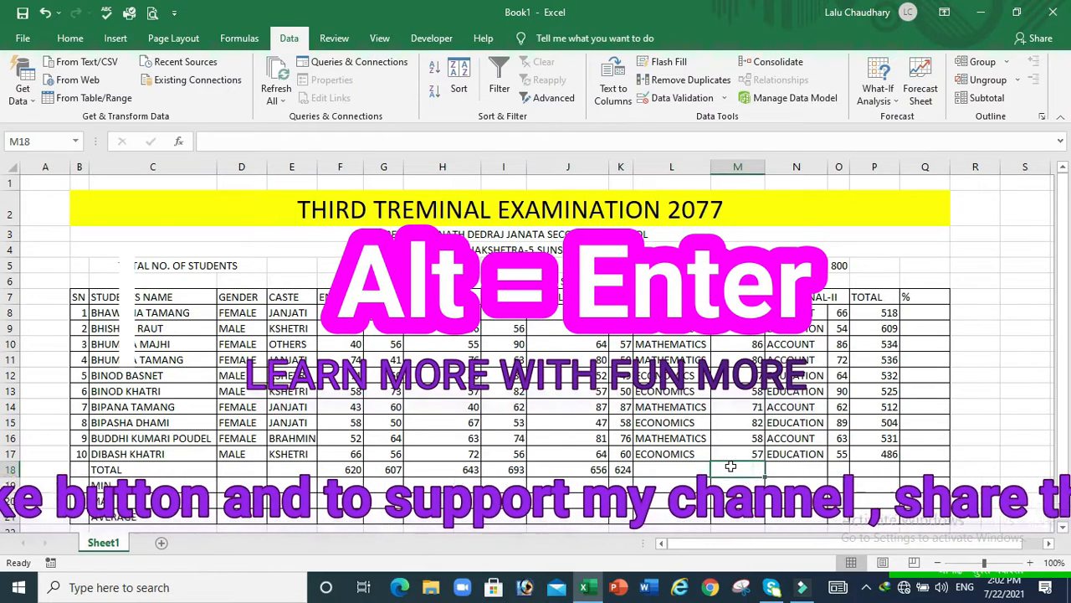
{"action": "key", "text": "alt+equal"}
{"action": "key", "text": "Return"}
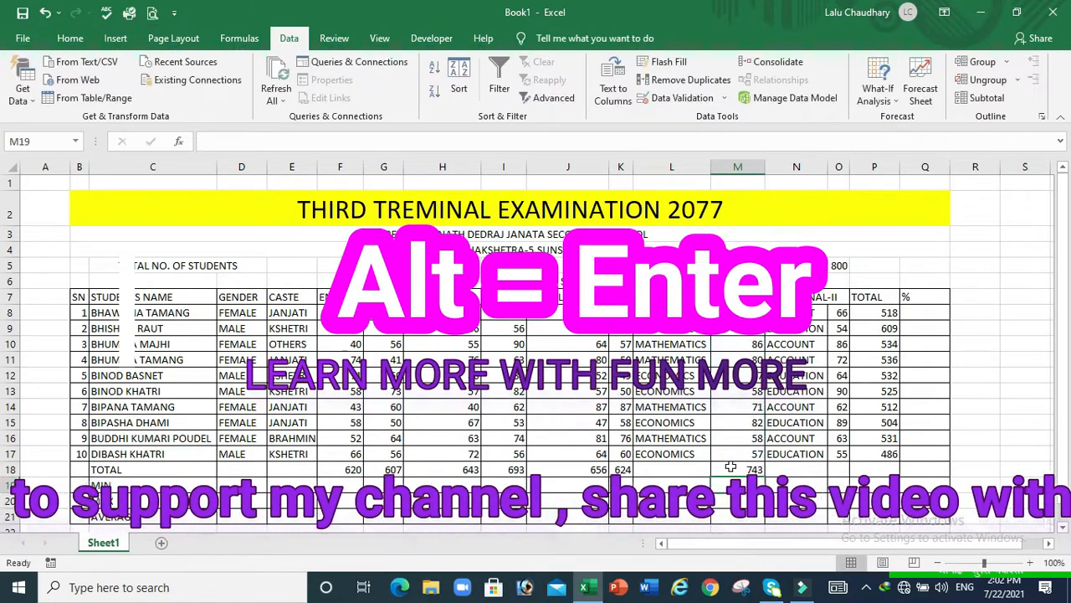
{"action": "left_click", "coordinate": [837, 470]}
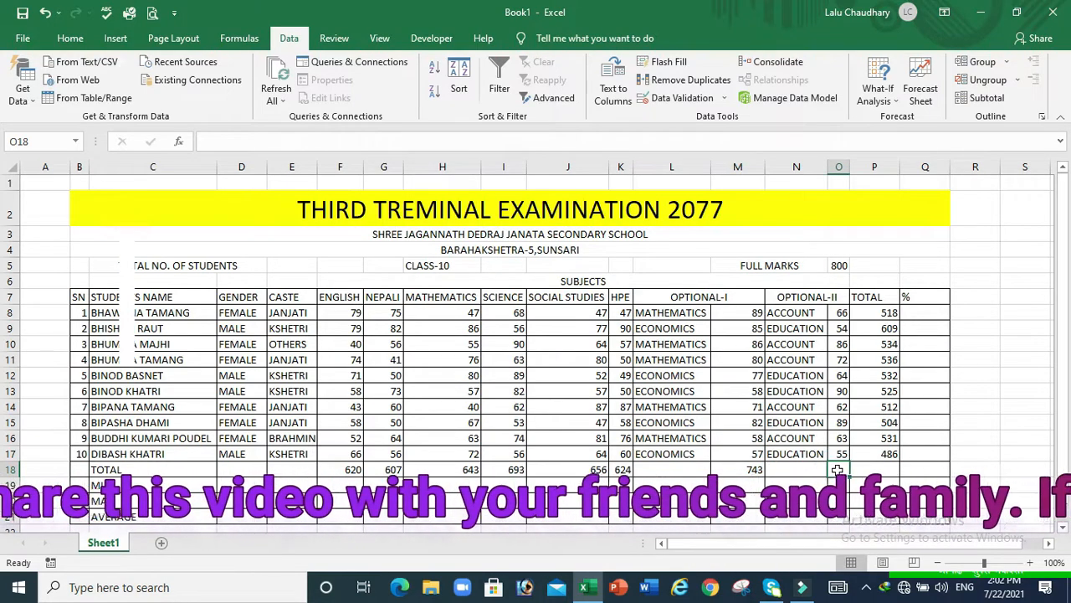
{"action": "key", "text": "alt+equal"}
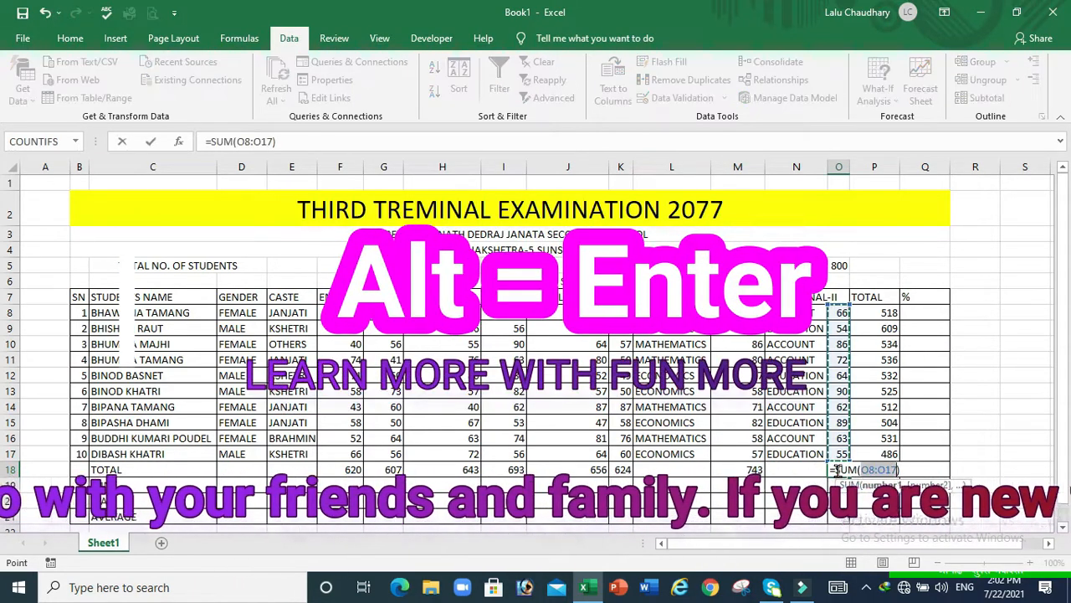
{"action": "key", "text": "Return"}
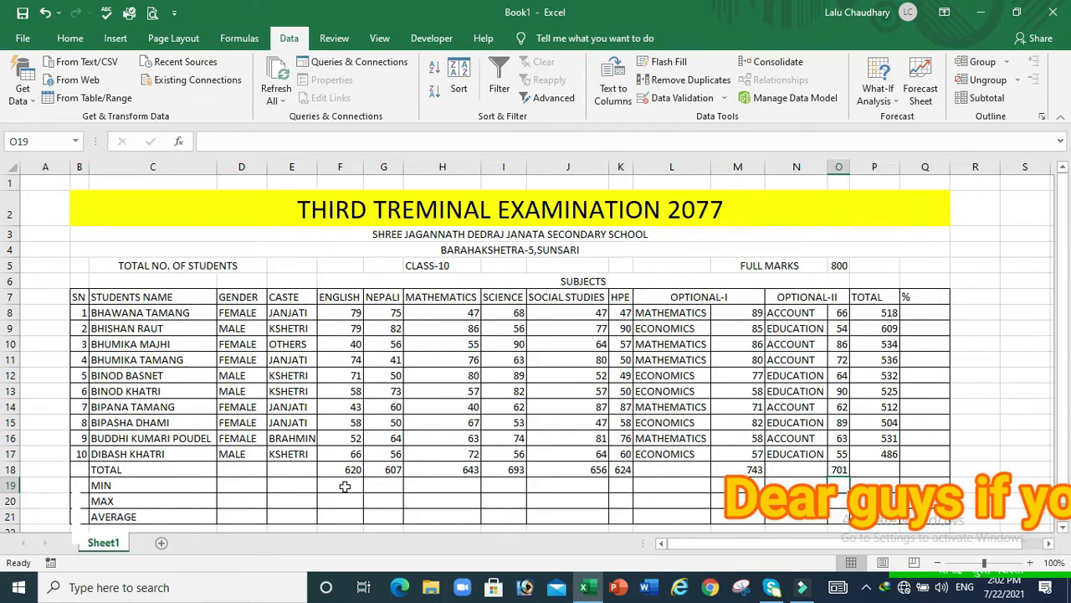
Enter =MIN(F8:F17) in F19 (40) and fill it across to O19 (54)
{"action": "left_click", "coordinate": [344, 487]}
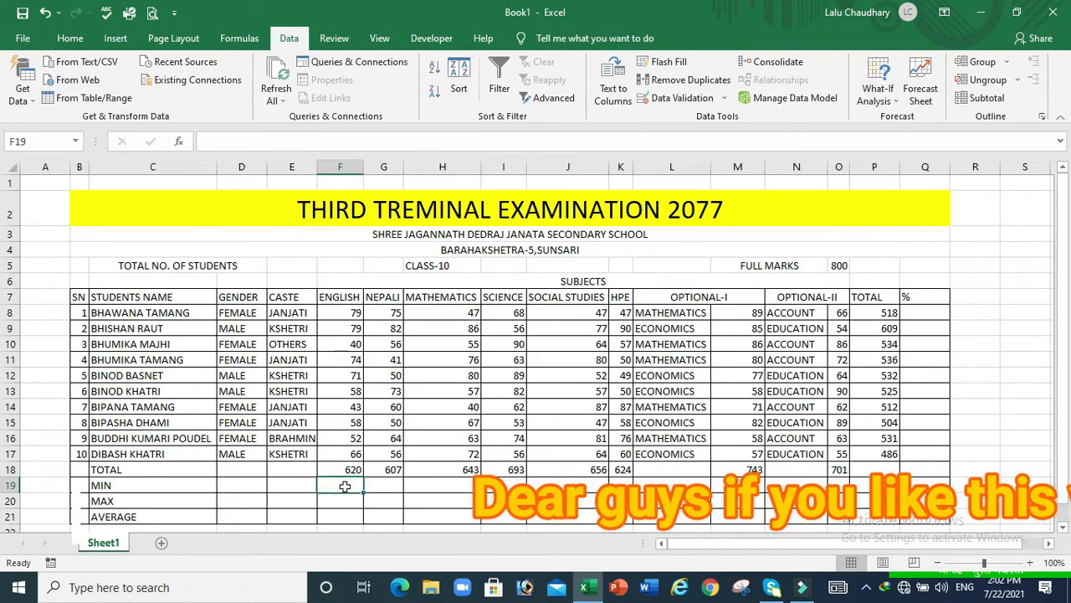
{"action": "type", "text": "="}
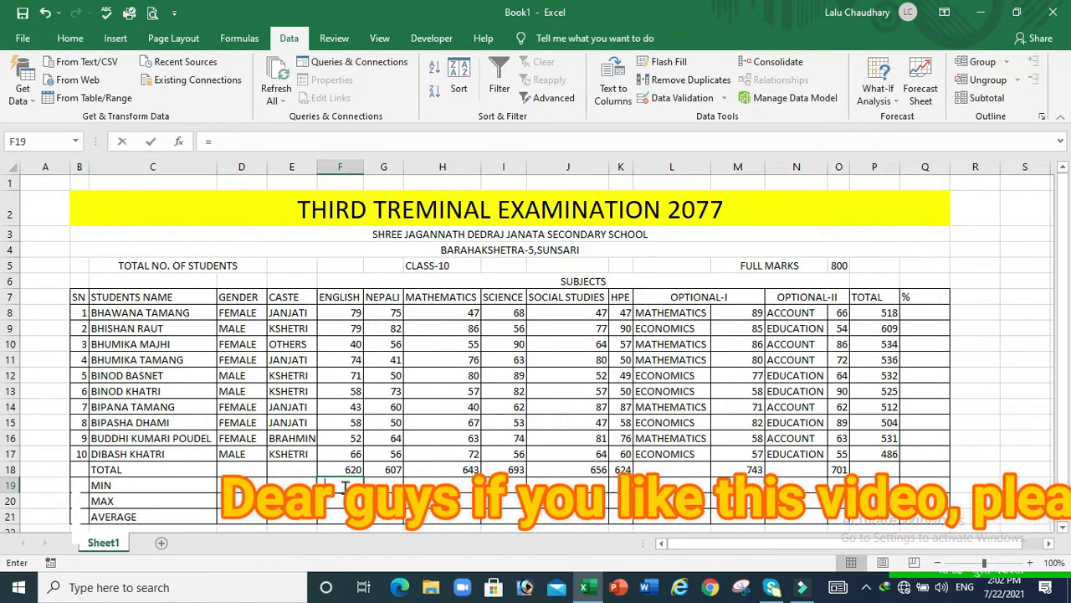
{"action": "type", "text": "MIN("}
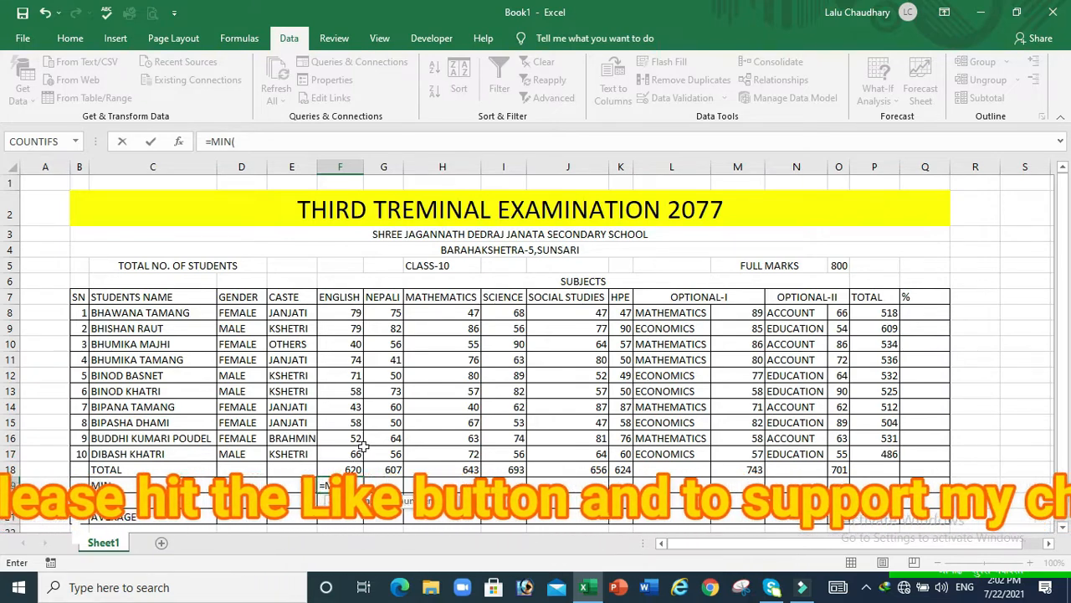
{"action": "left_click_drag", "start_coordinate": [348, 313], "coordinate": [347, 452]}
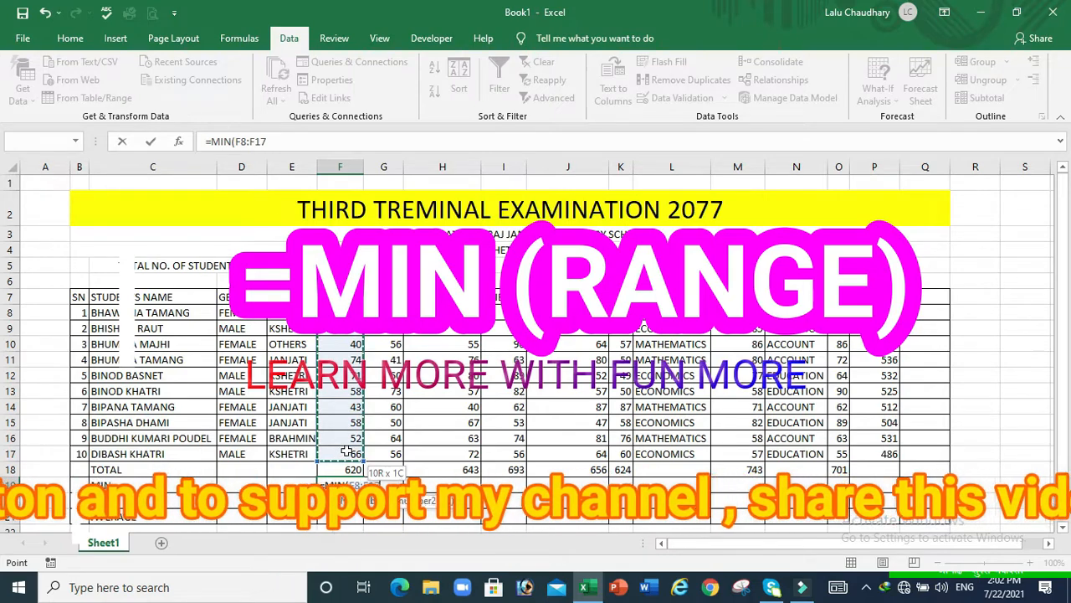
{"action": "key", "text": "Return"}
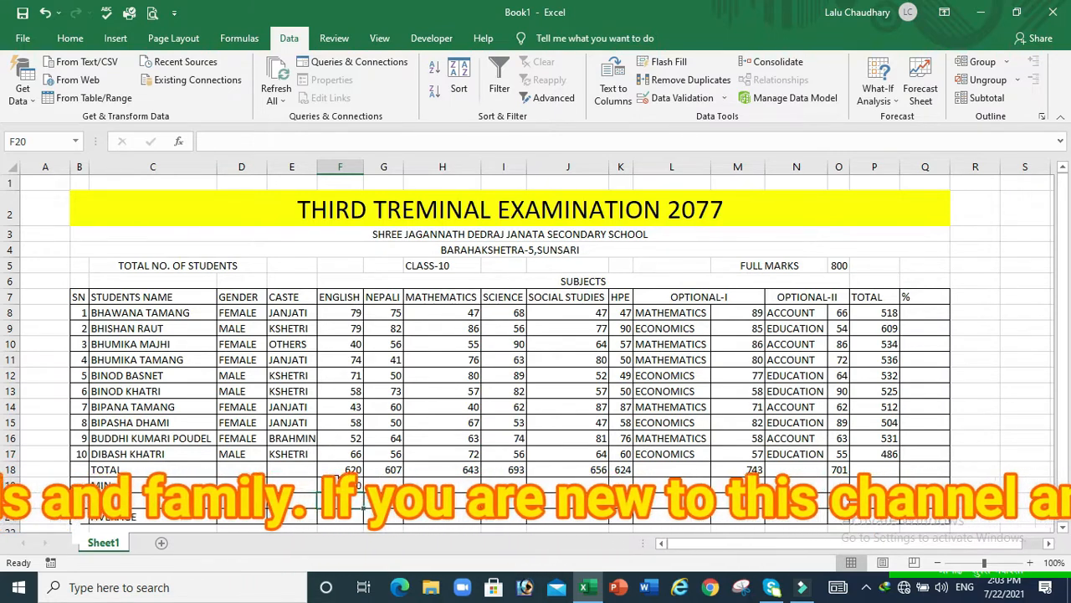
{"action": "left_click", "coordinate": [337, 487]}
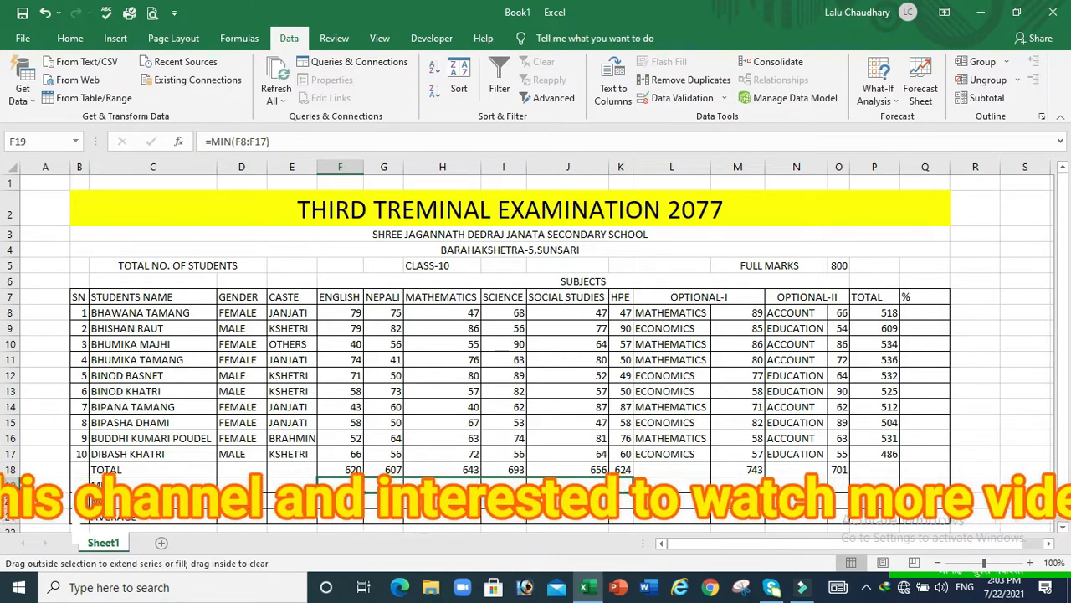
{"action": "left_click_drag", "start_coordinate": [645, 492], "coordinate": [630, 487]}
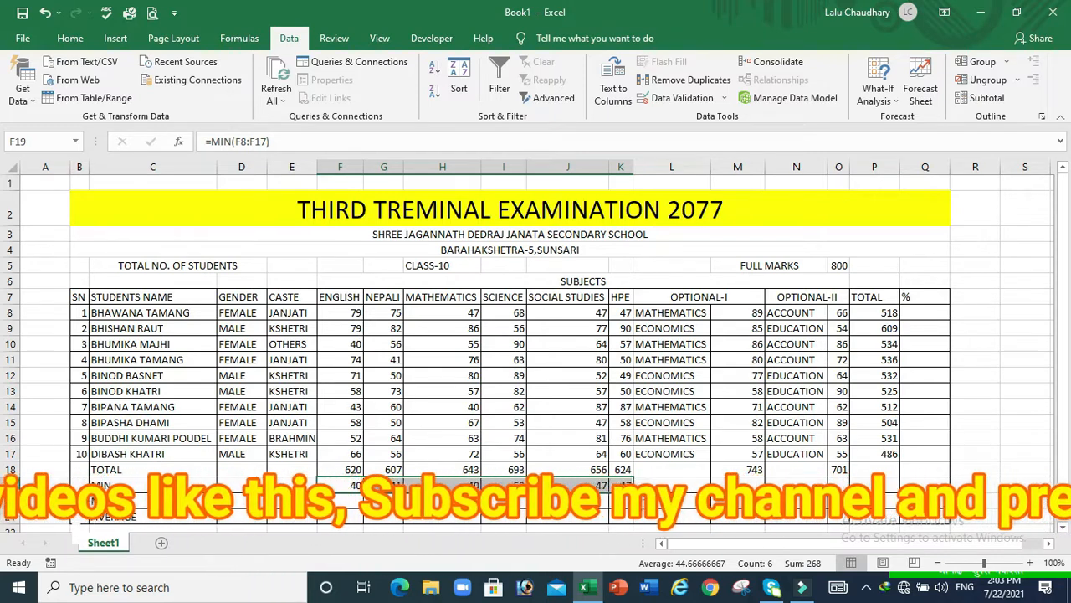
{"action": "left_click_drag", "start_coordinate": [647, 500], "coordinate": [766, 496]}
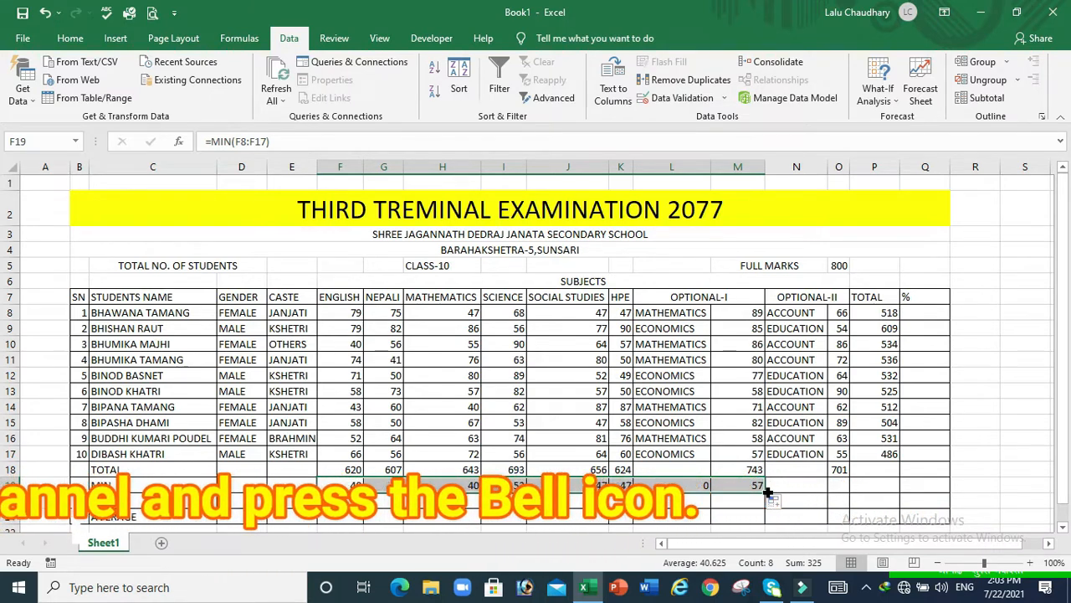
{"action": "left_click_drag", "start_coordinate": [766, 494], "coordinate": [853, 486]}
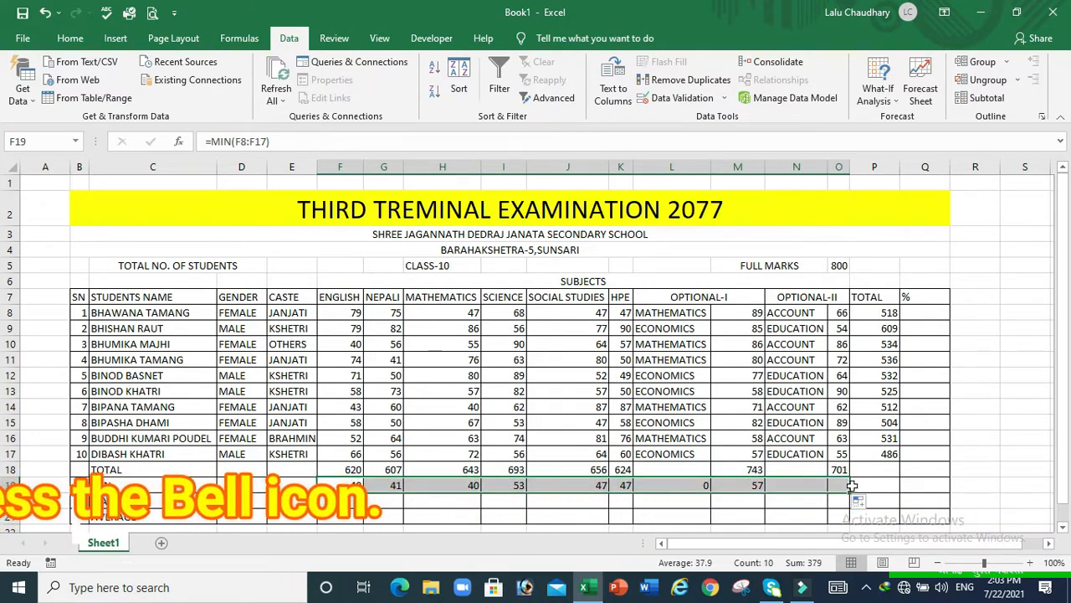
{"action": "left_click", "coordinate": [334, 503]}
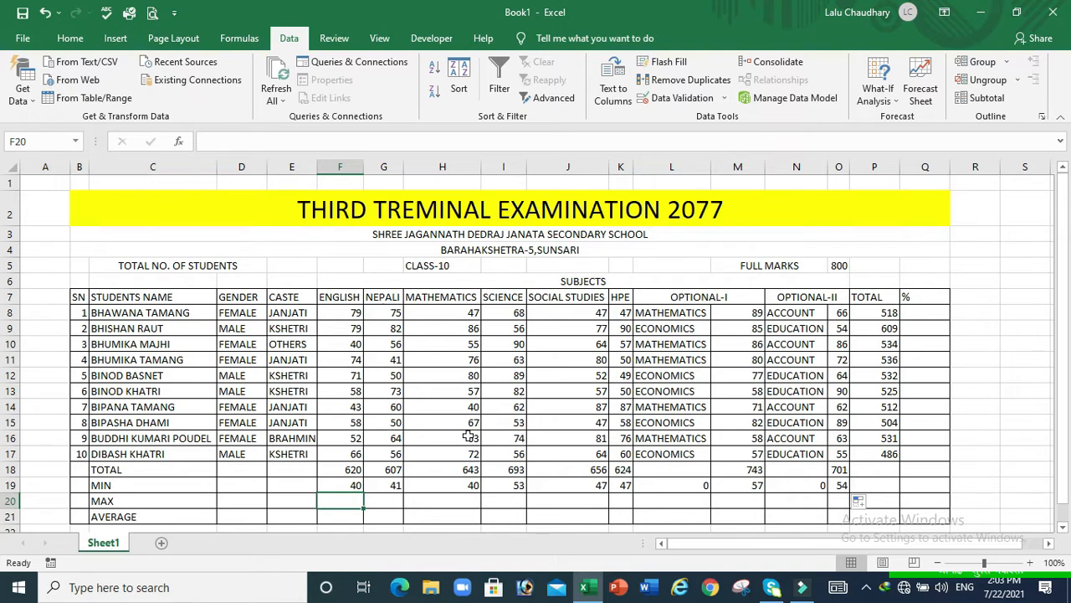
Enter =MAX(F8:F17) in F20 (79) and fill it across to O20 (90)
{"action": "left_click", "coordinate": [350, 502]}
{"action": "type", "text": "="}
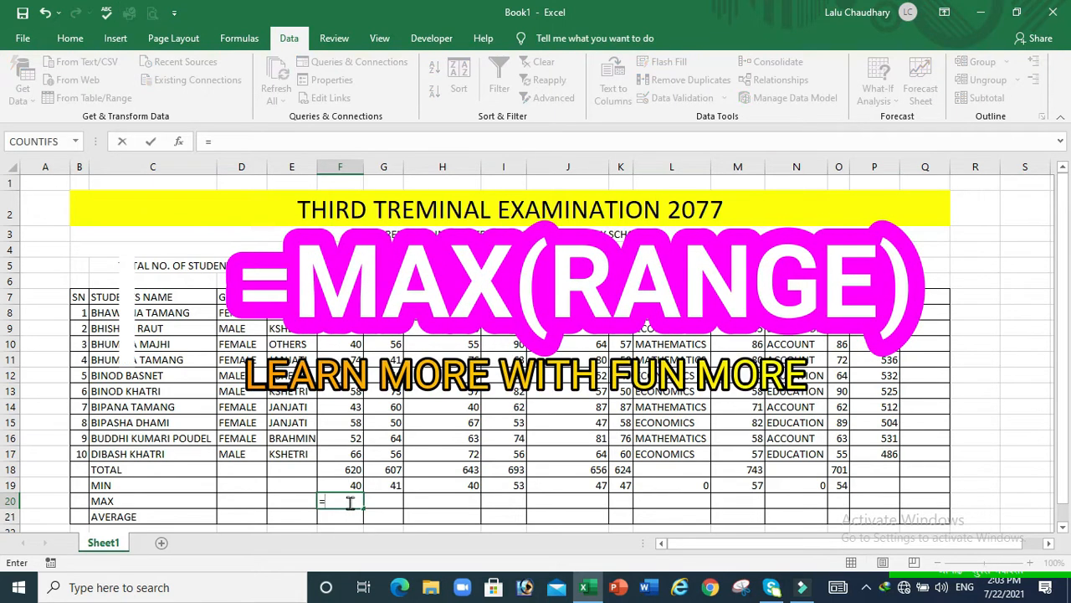
{"action": "type", "text": "MA"}
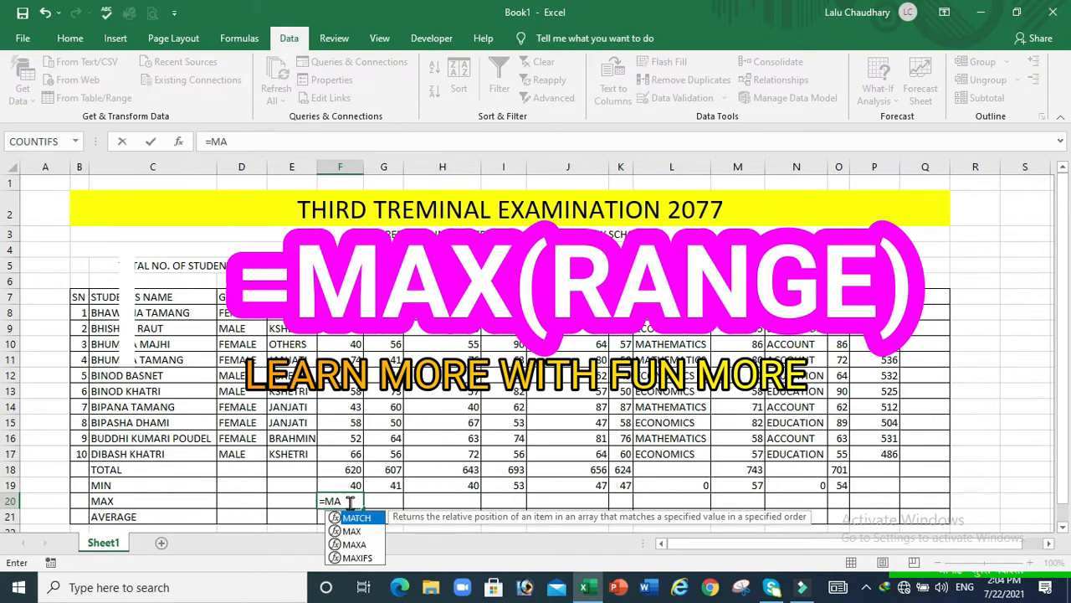
{"action": "type", "text": "X("}
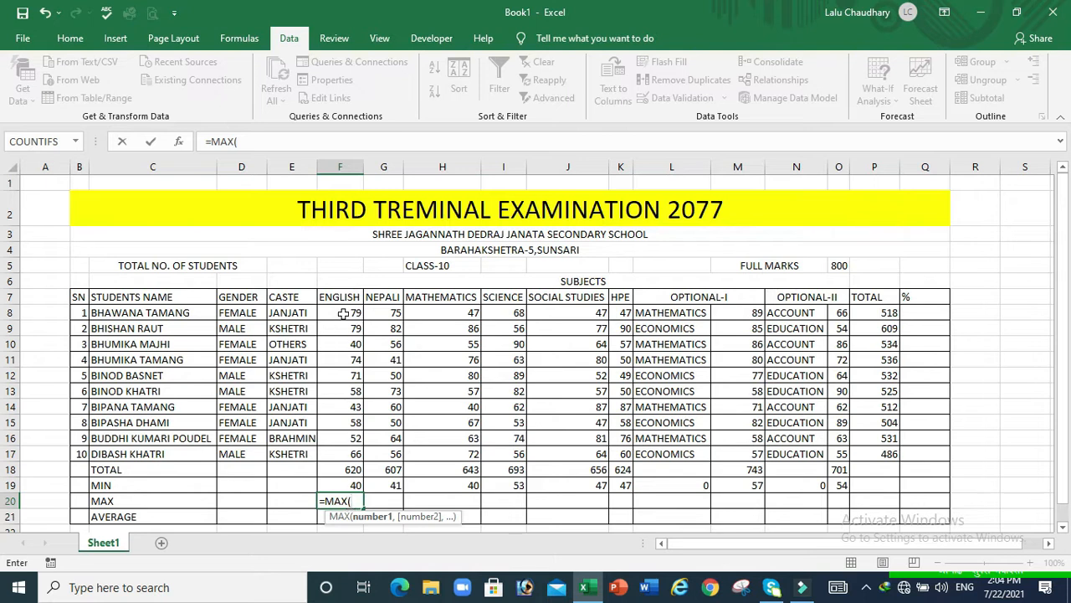
{"action": "left_click_drag", "start_coordinate": [343, 312], "coordinate": [349, 452]}
{"action": "key", "text": "Return"}
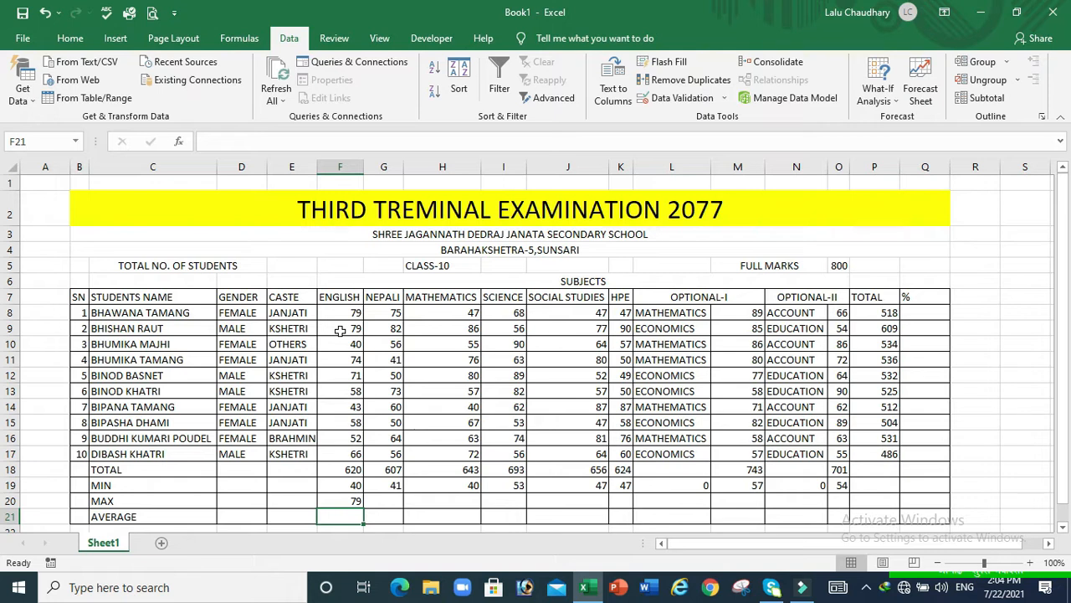
{"action": "left_click", "coordinate": [344, 500]}
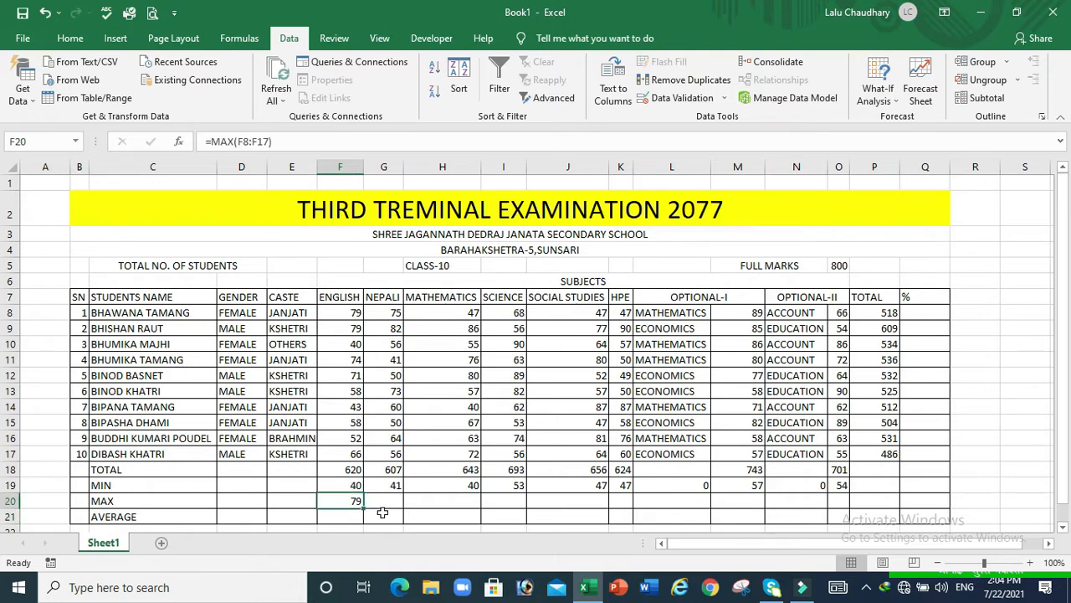
{"action": "left_click_drag", "start_coordinate": [364, 507], "coordinate": [853, 523]}
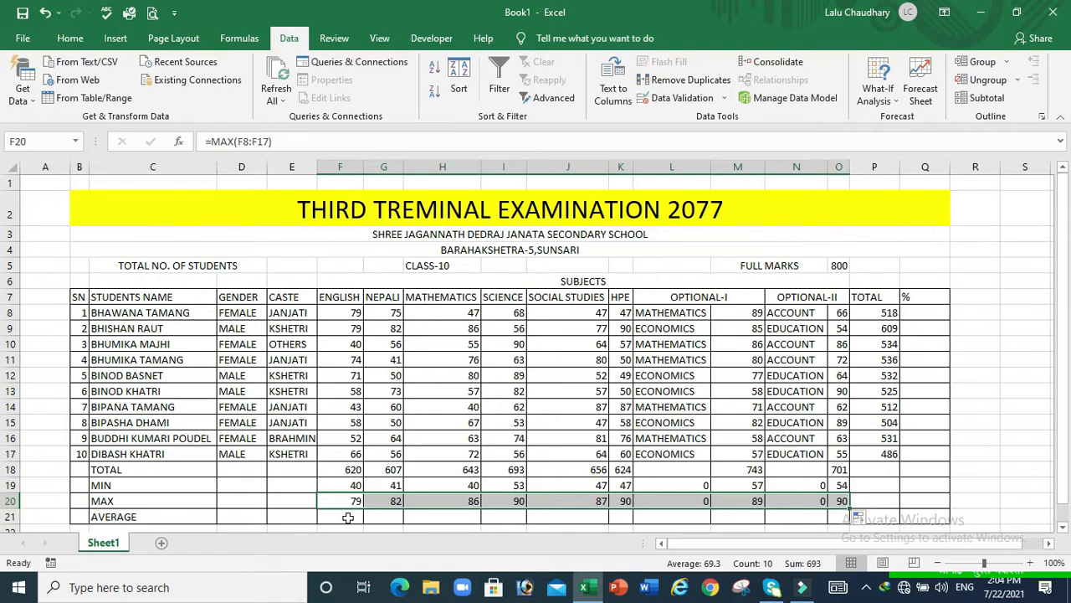
{"action": "left_click", "coordinate": [348, 518]}
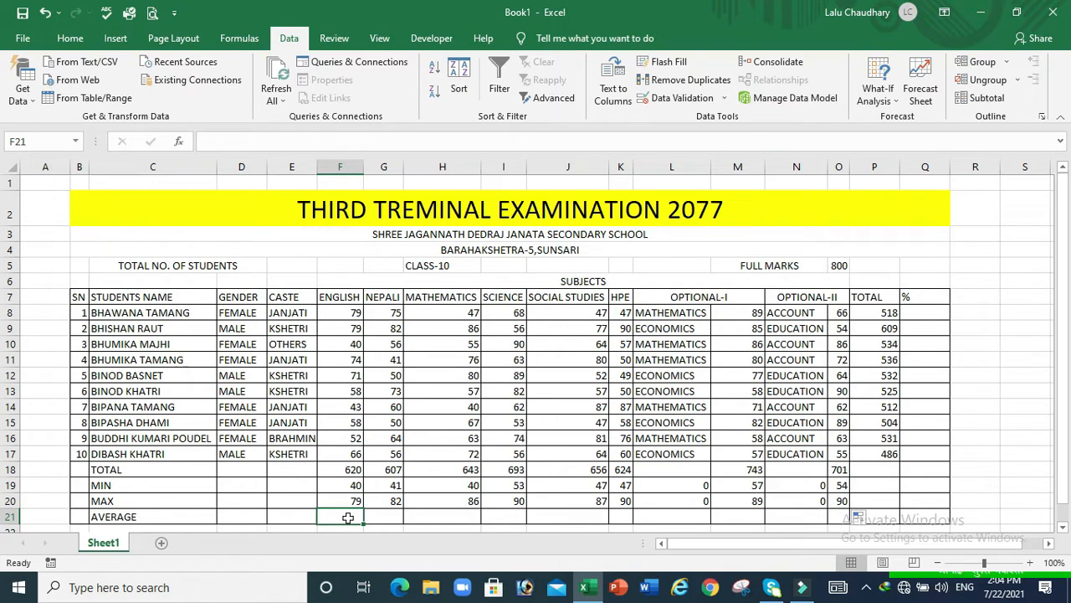
Enter =AVERAGE(F8:F17) in F21 (62) and fill it across to O21
{"action": "type", "text": "="}
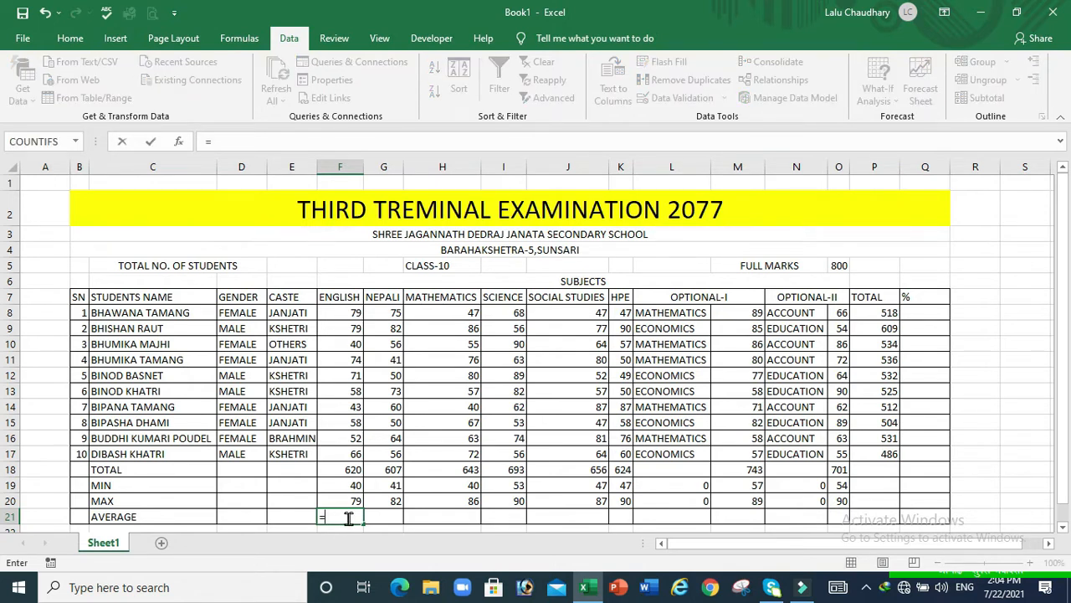
{"action": "type", "text": "AV"}
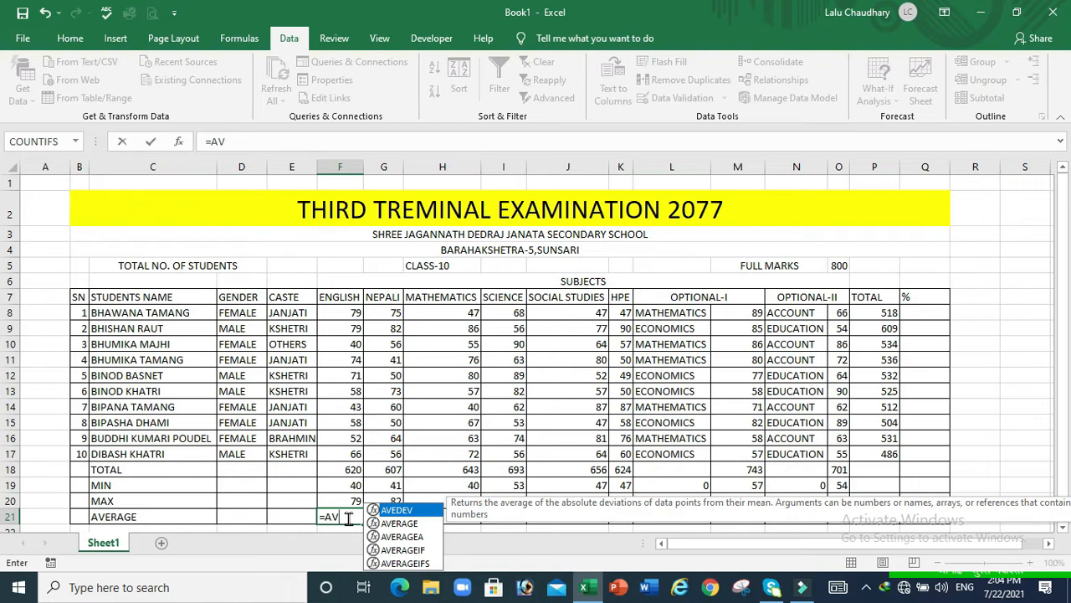
{"action": "double_click", "coordinate": [414, 523]}
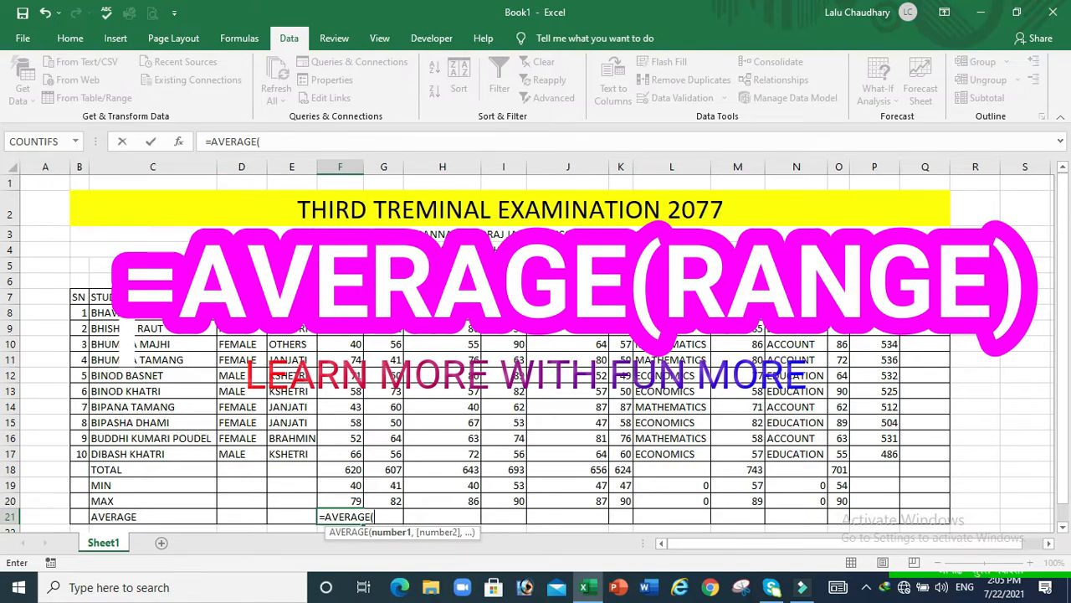
{"action": "left_click_drag", "start_coordinate": [340, 312], "coordinate": [345, 453]}
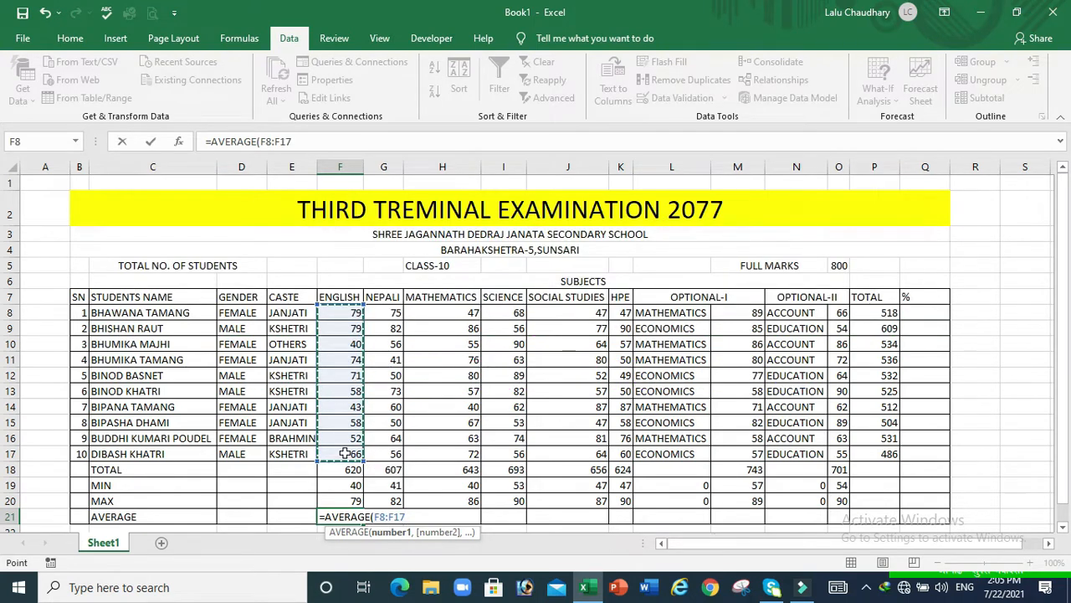
{"action": "key", "text": "Return"}
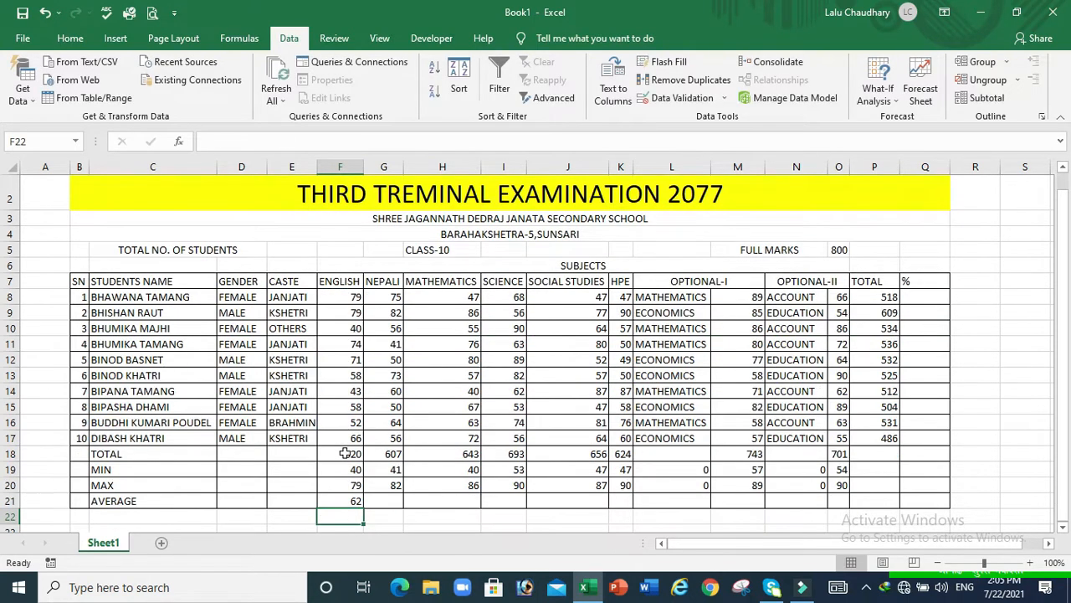
{"action": "left_click", "coordinate": [341, 499]}
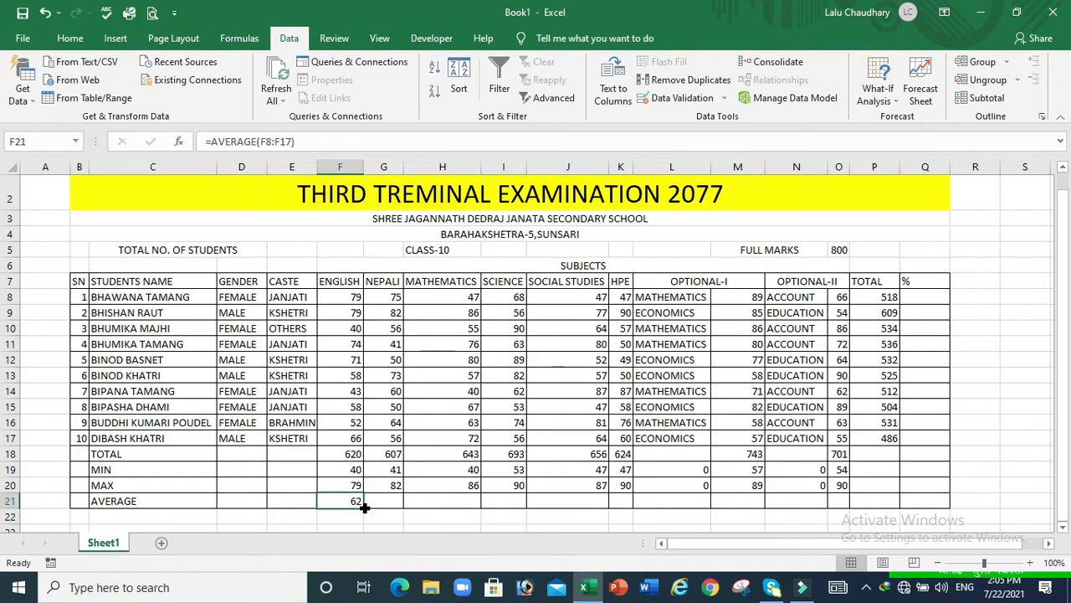
{"action": "left_click_drag", "start_coordinate": [363, 507], "coordinate": [849, 509]}
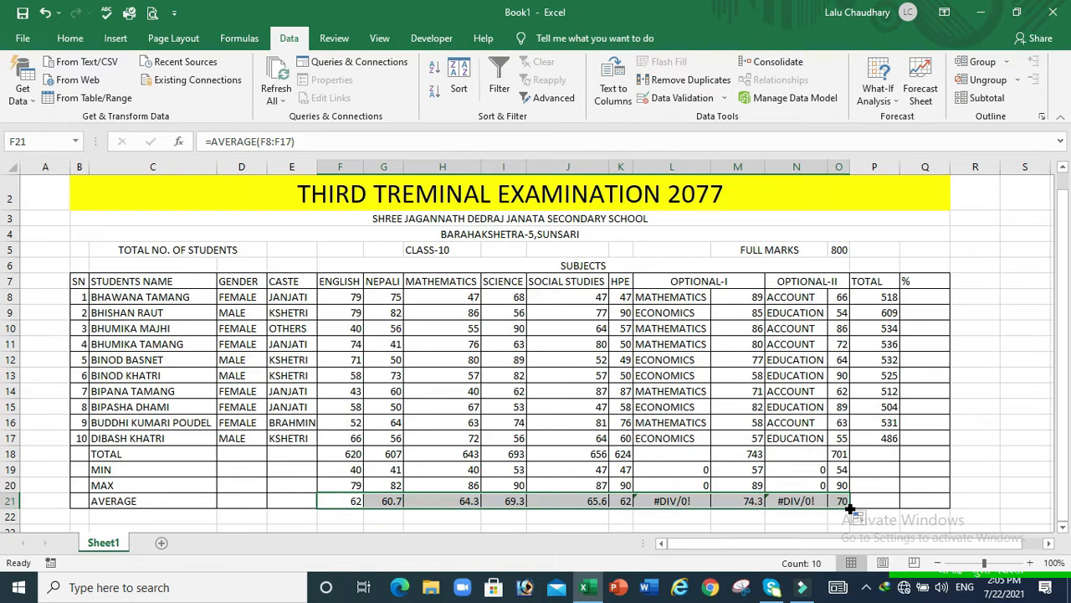
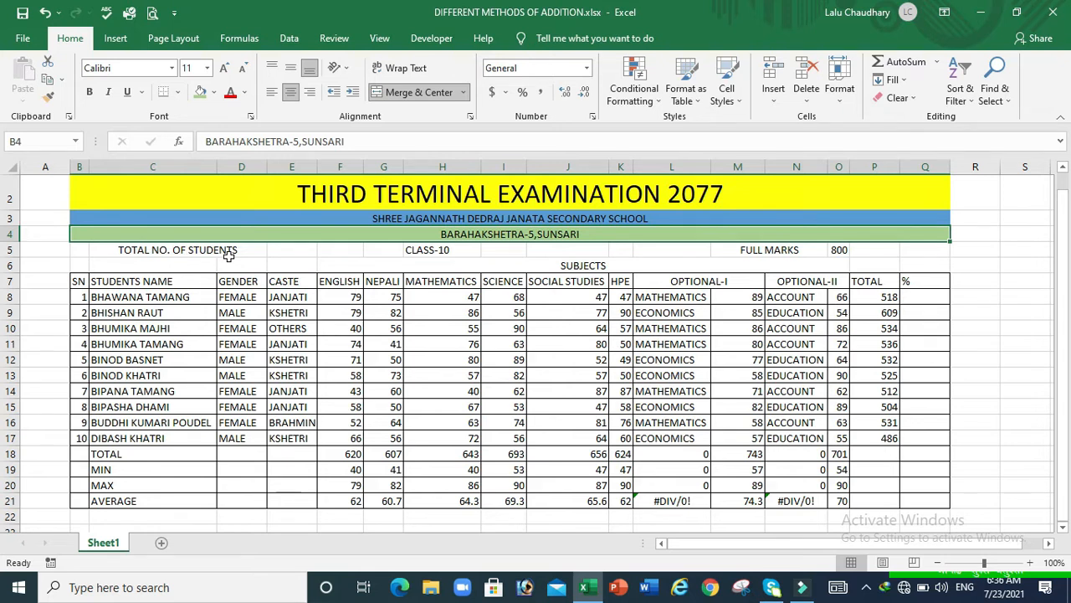
Enter =COUNTA(C8:C17) in E5 so it counts 10 students
{"action": "left_click", "coordinate": [291, 251]}
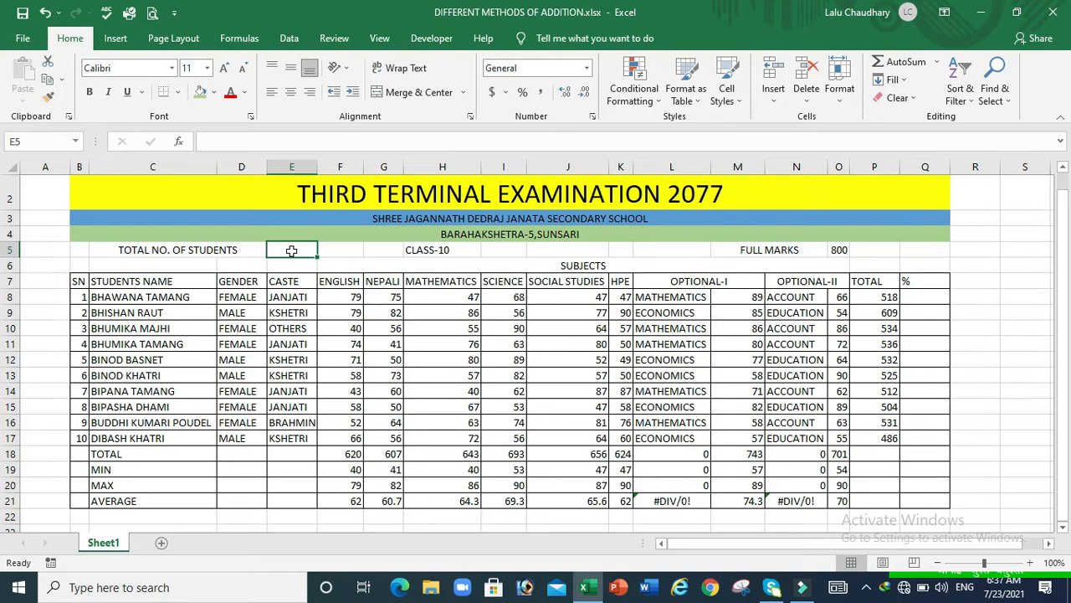
{"action": "type", "text": "="}
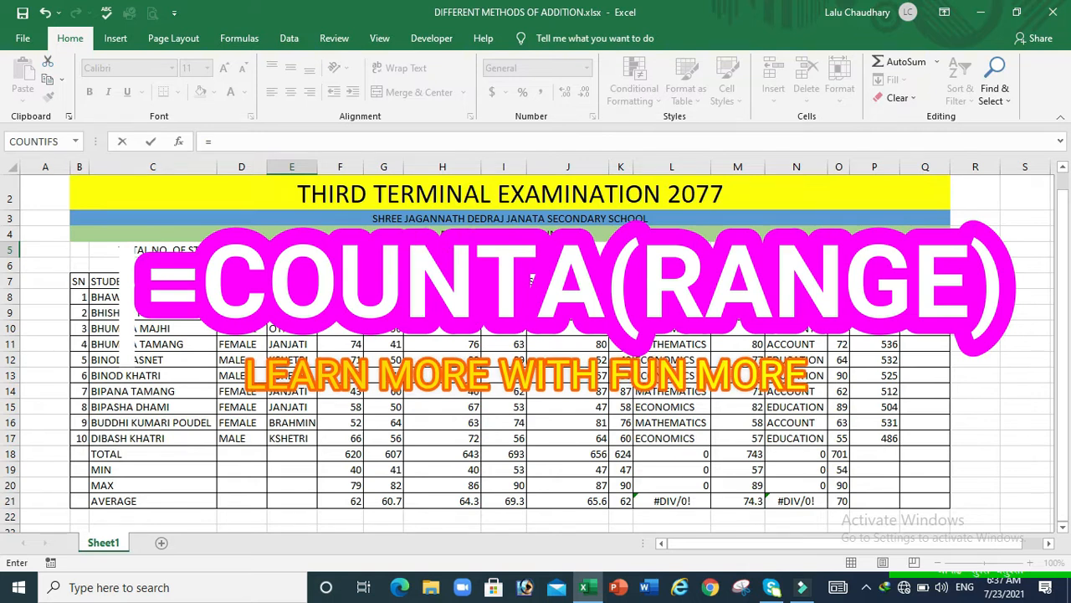
{"action": "type", "text": "COUNT"}
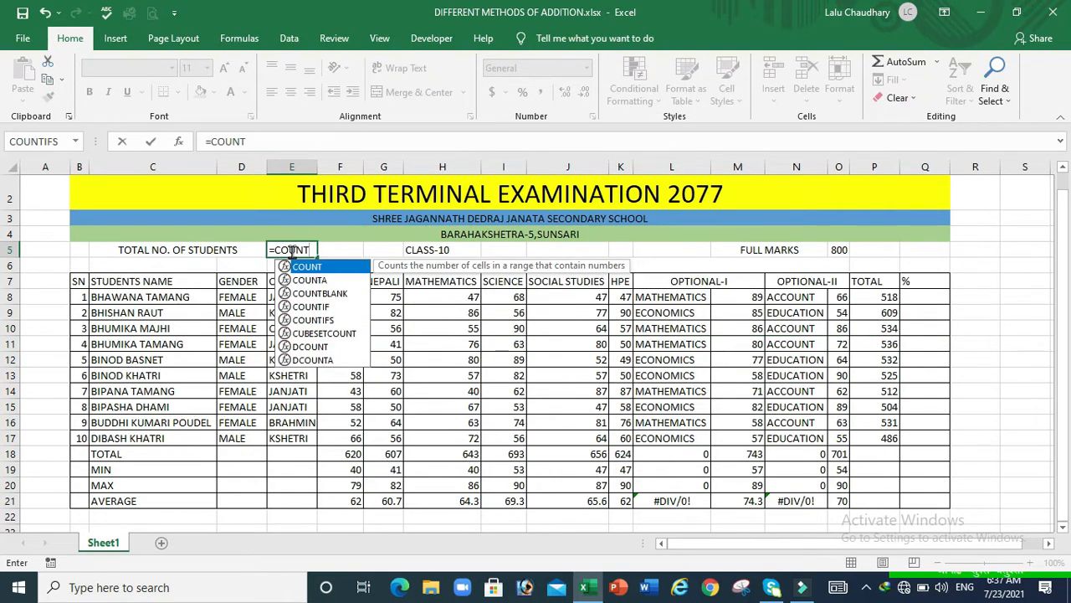
{"action": "type", "text": "A"}
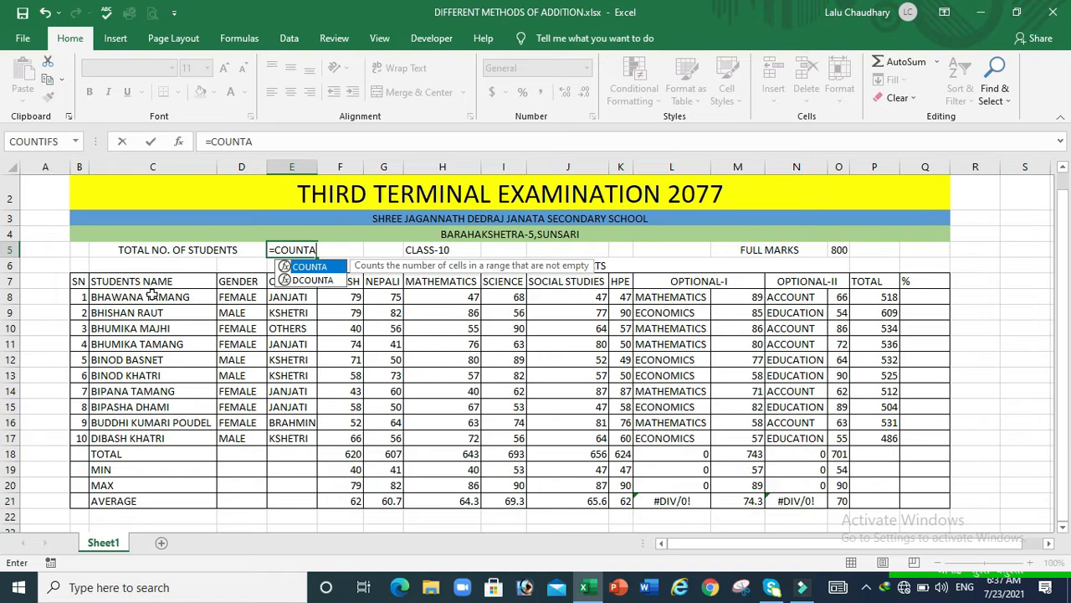
{"action": "type", "text": "("}
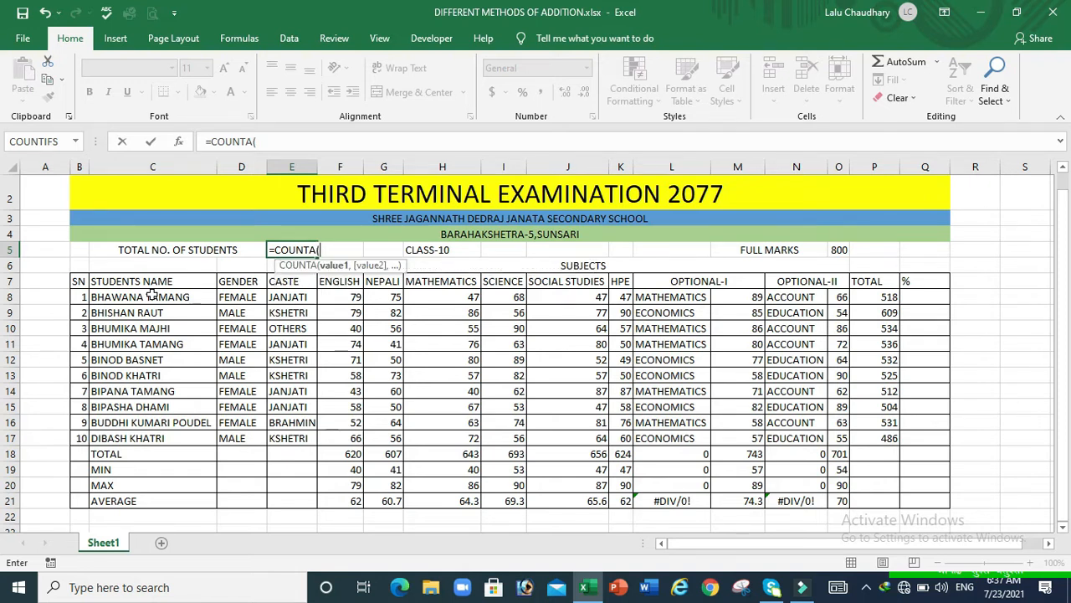
{"action": "left_click", "coordinate": [149, 296]}
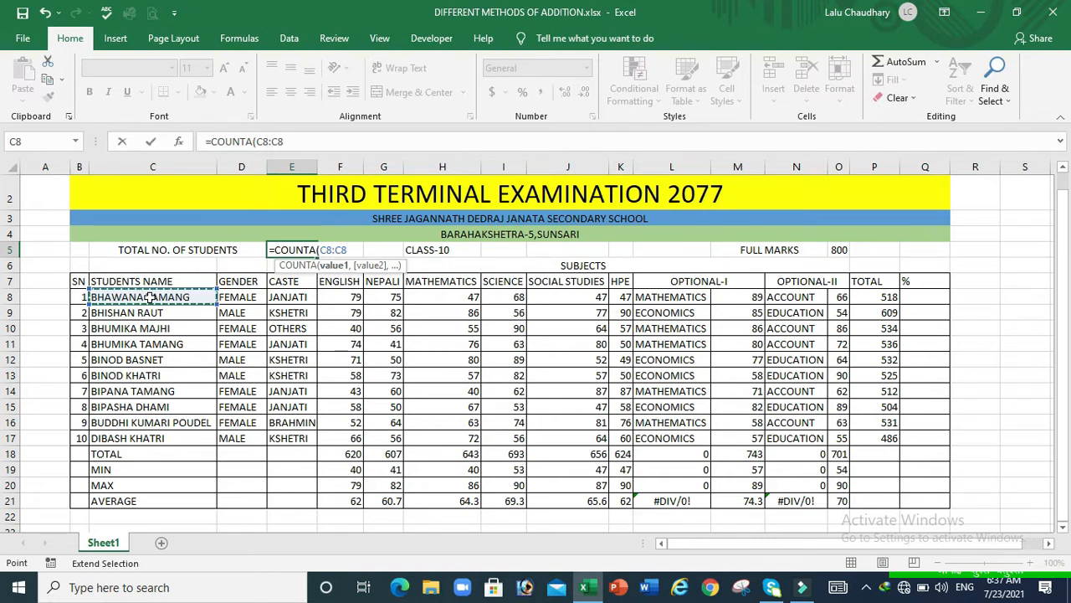
{"action": "left_click", "coordinate": [124, 440]}
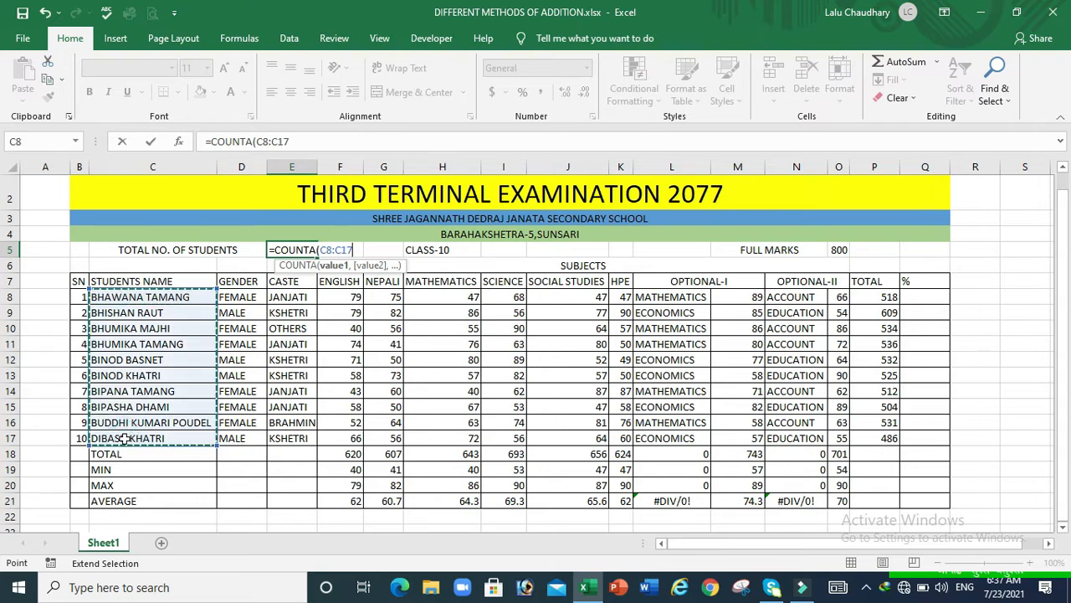
{"action": "key", "text": "Return"}
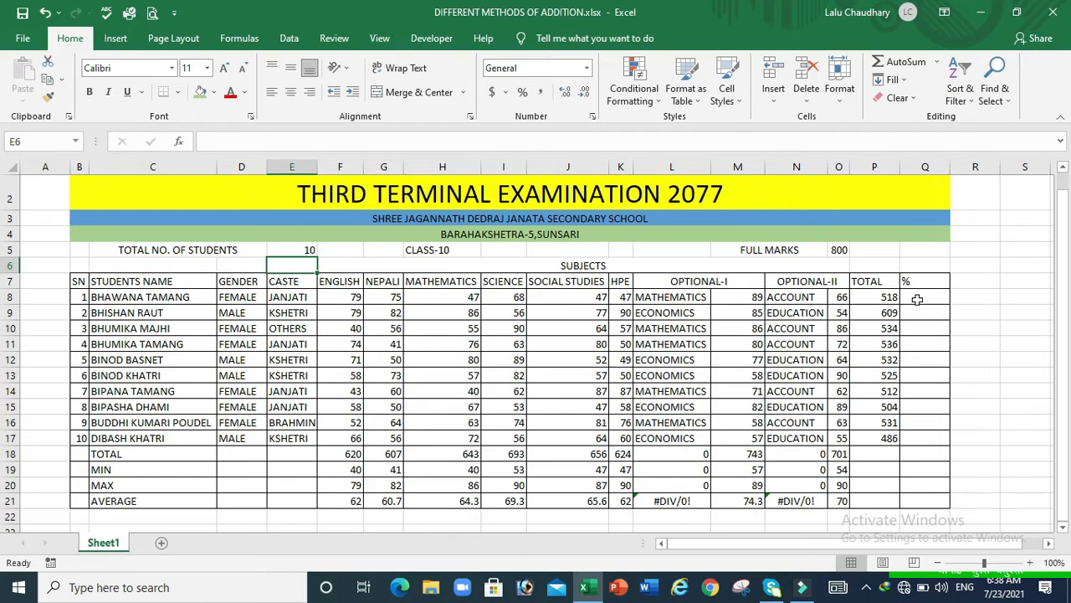
Type the heading PERCENT in R7
{"action": "left_click", "coordinate": [971, 284]}
{"action": "left_click", "coordinate": [971, 284]}
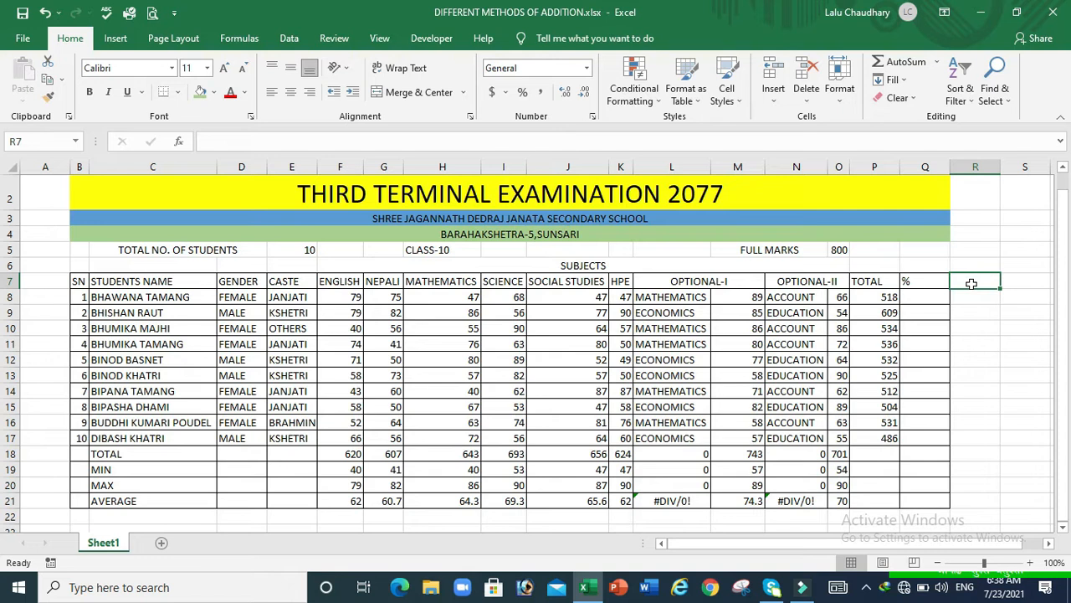
{"action": "type", "text": "PE"}
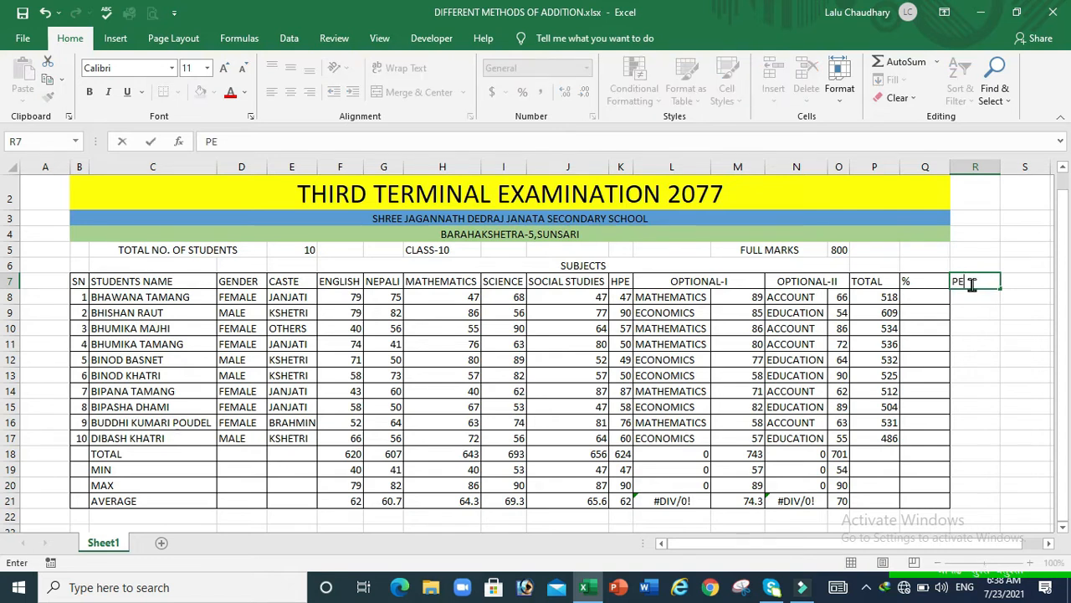
{"action": "type", "text": "RCENT"}
{"action": "left_click", "coordinate": [979, 300]}
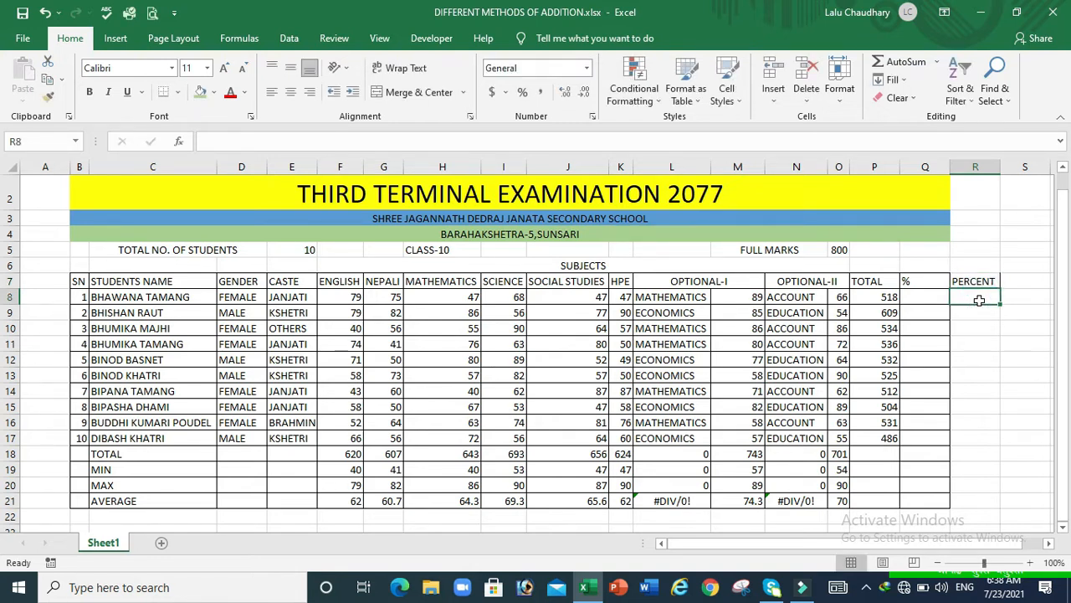
Enter =P8/$O$5*100 in R8 so it shows 64.75
{"action": "type", "text": "="}
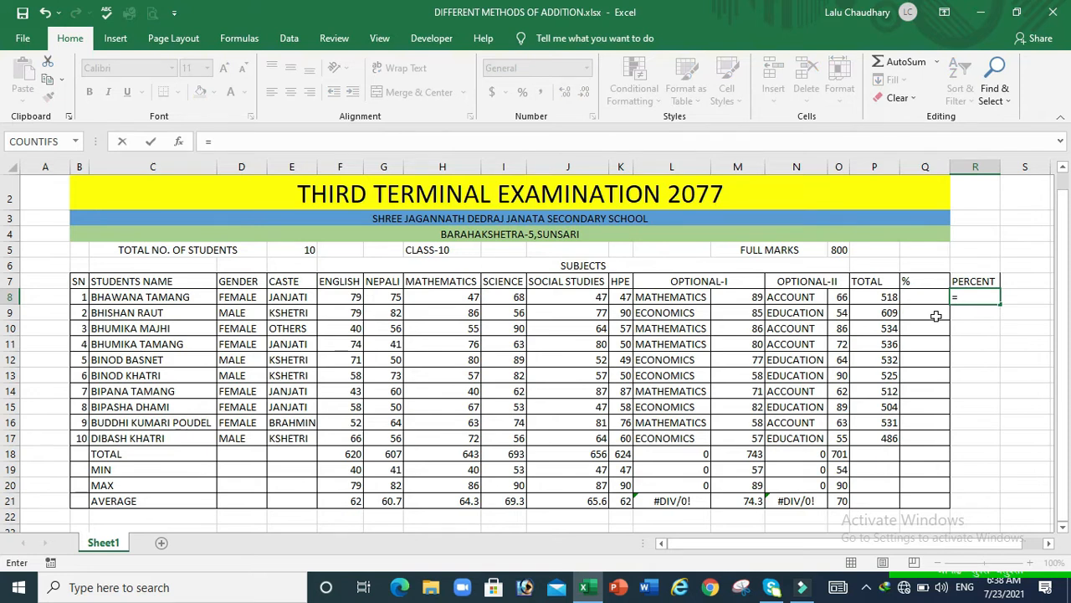
{"action": "left_click", "coordinate": [875, 297]}
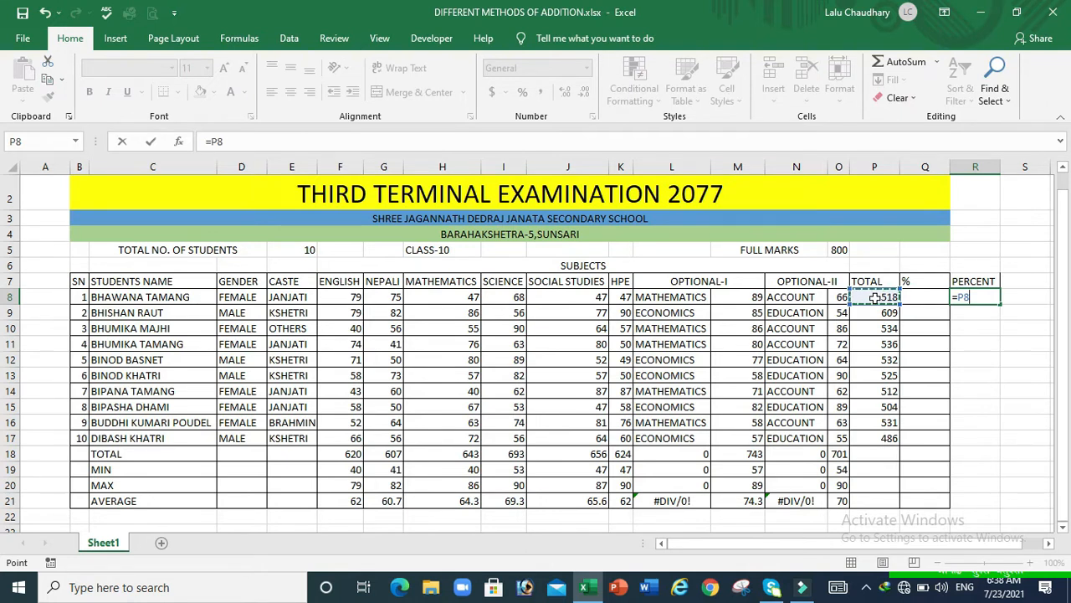
{"action": "type", "text": "/"}
{"action": "left_click", "coordinate": [838, 249]}
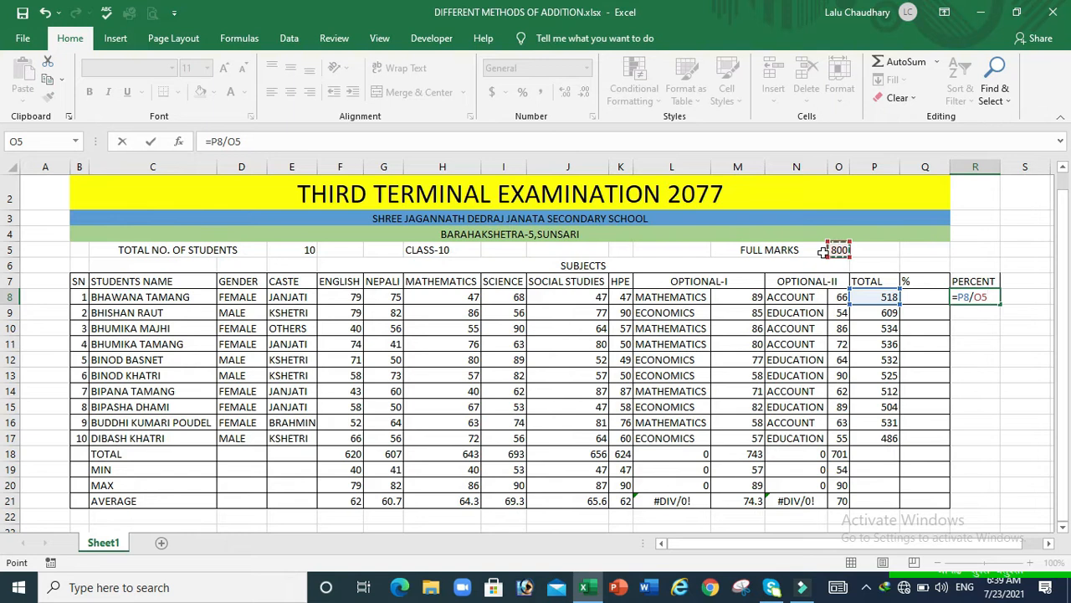
{"action": "key", "text": "F4"}
{"action": "type", "text": "*100"}
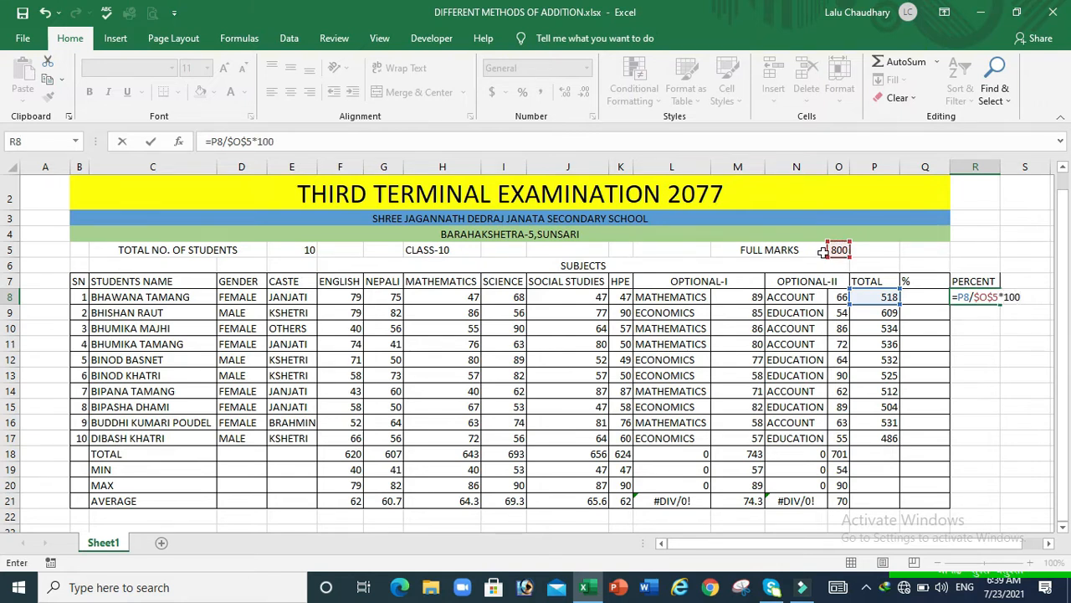
{"action": "key", "text": "Return"}
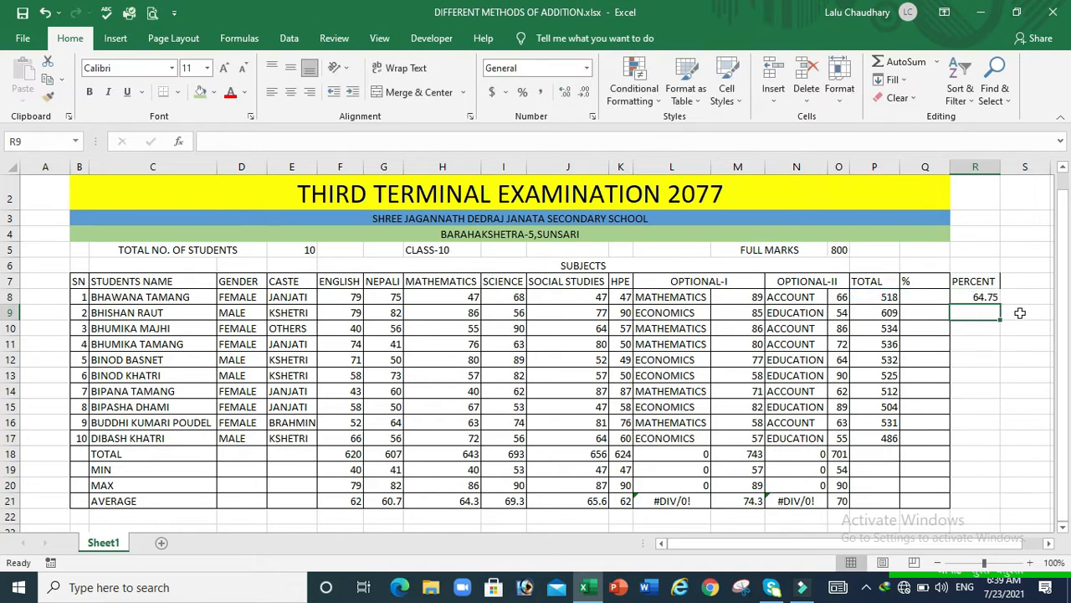
{"action": "left_click", "coordinate": [976, 294]}
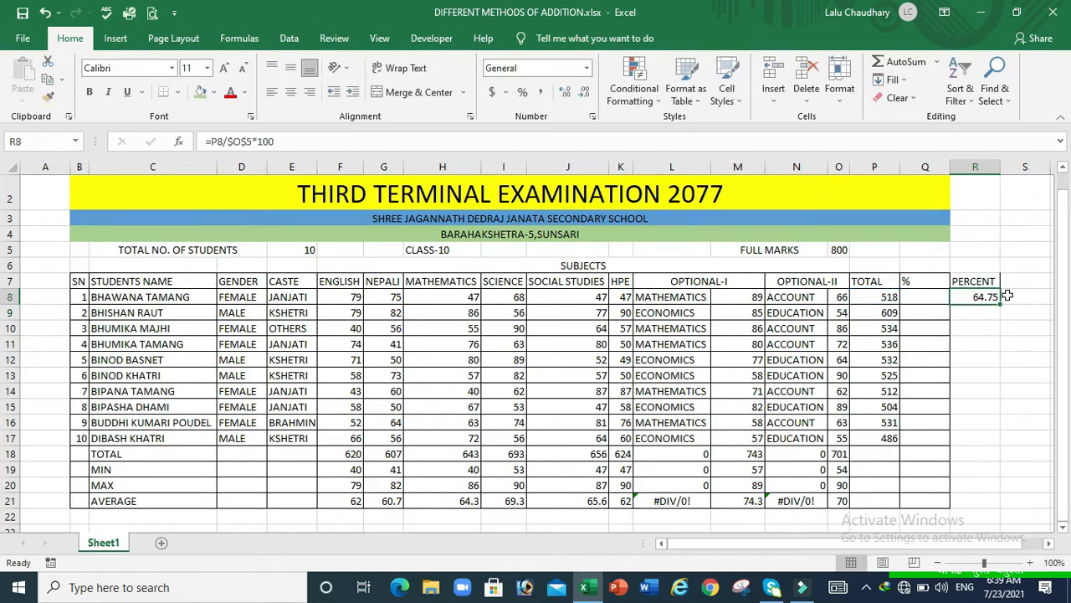
Copy R8's percentage formula down to R21 and give R8:R21 All Borders
{"action": "left_click_drag", "start_coordinate": [999, 308], "coordinate": [1002, 498]}
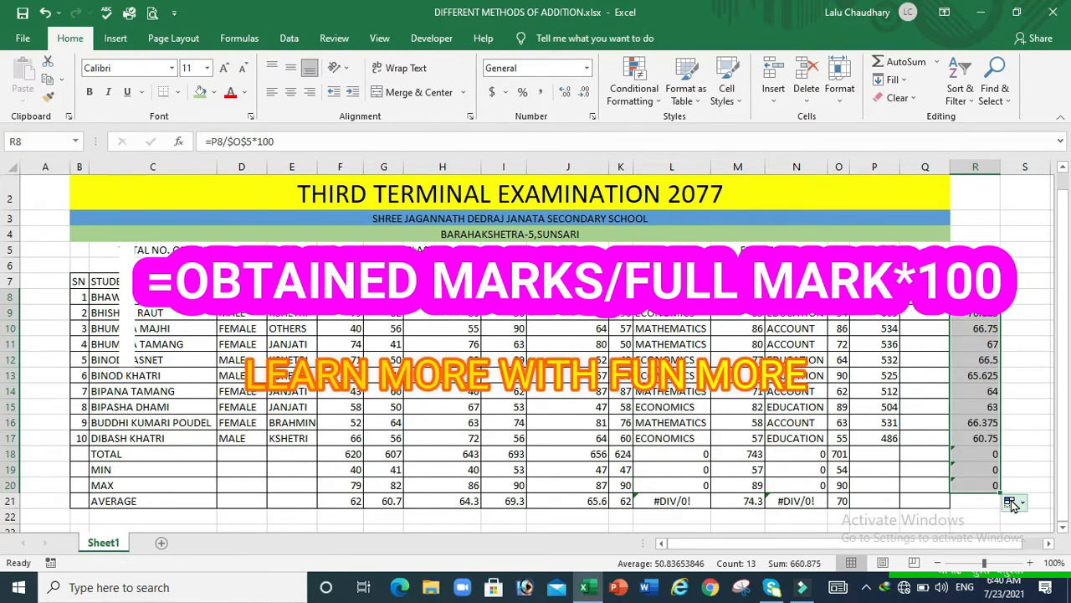
{"action": "left_click_drag", "start_coordinate": [1001, 488], "coordinate": [998, 501]}
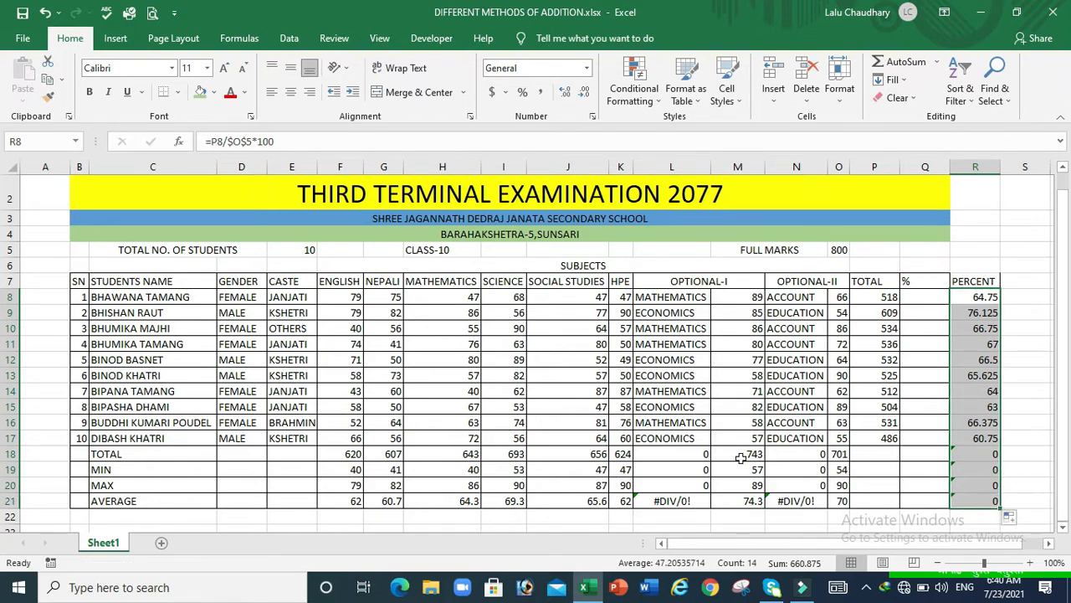
{"action": "left_click", "coordinate": [176, 92]}
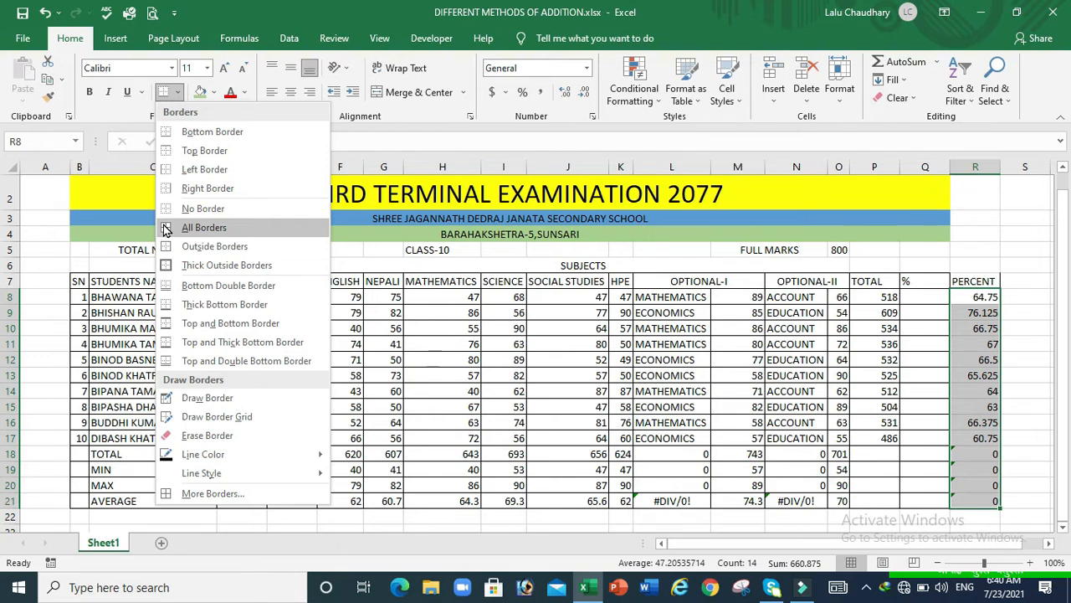
{"action": "left_click", "coordinate": [166, 228]}
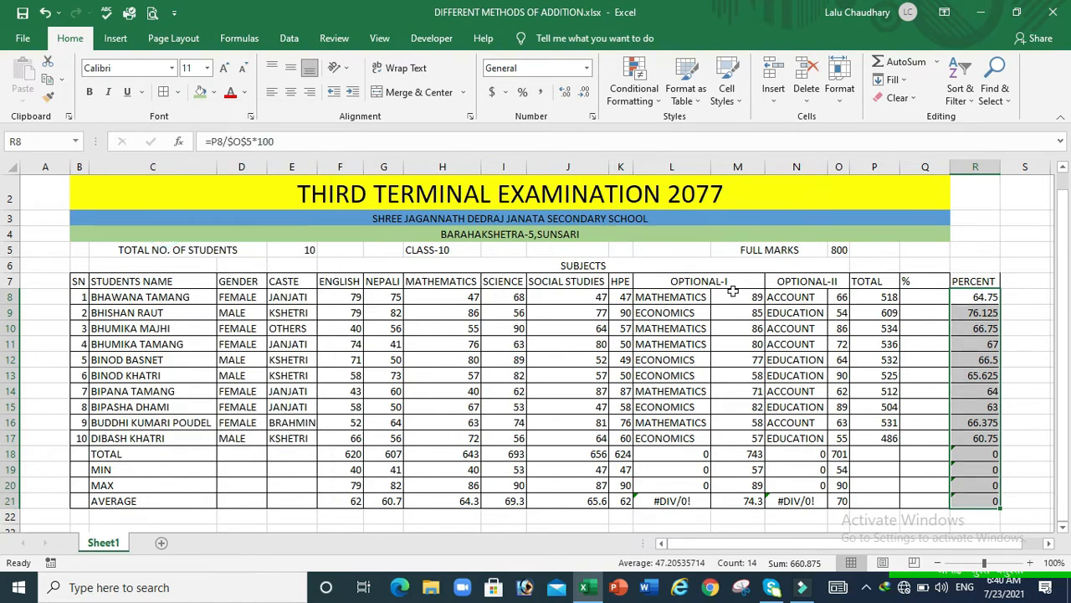
{"action": "left_click", "coordinate": [931, 313]}
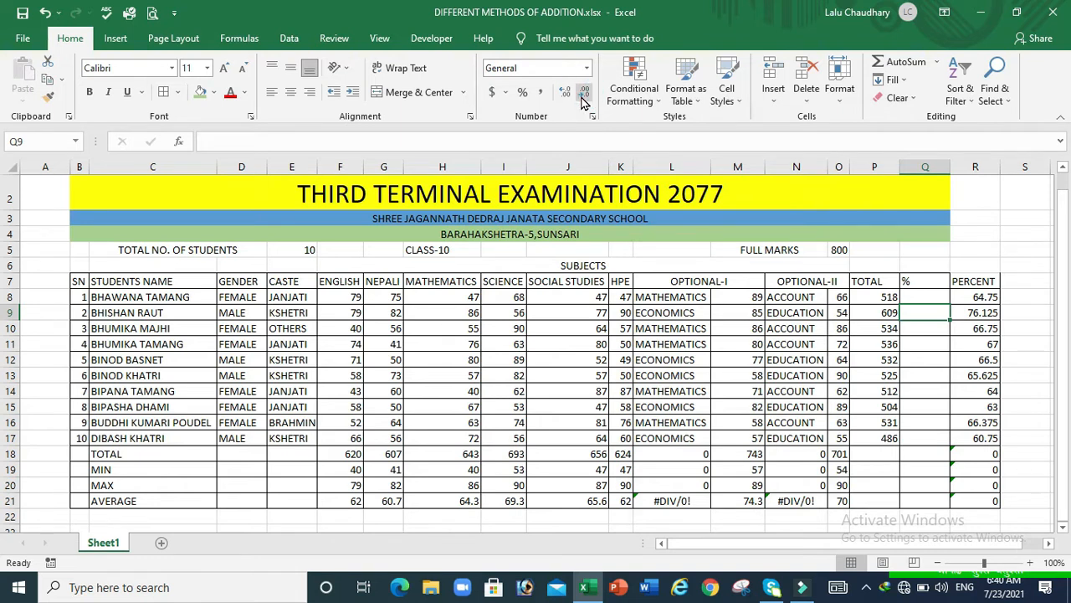
Reduce the R8:R21 percentages to one decimal place (64.8, 76.1…)
{"action": "left_click", "coordinate": [962, 296]}
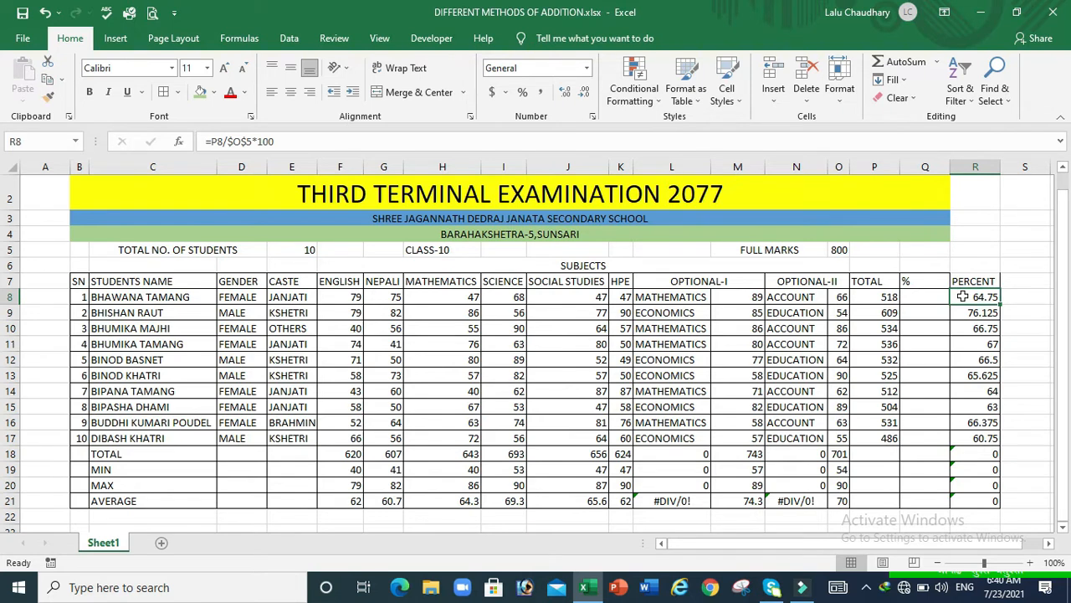
{"action": "key", "text": "ctrl+shift+Down"}
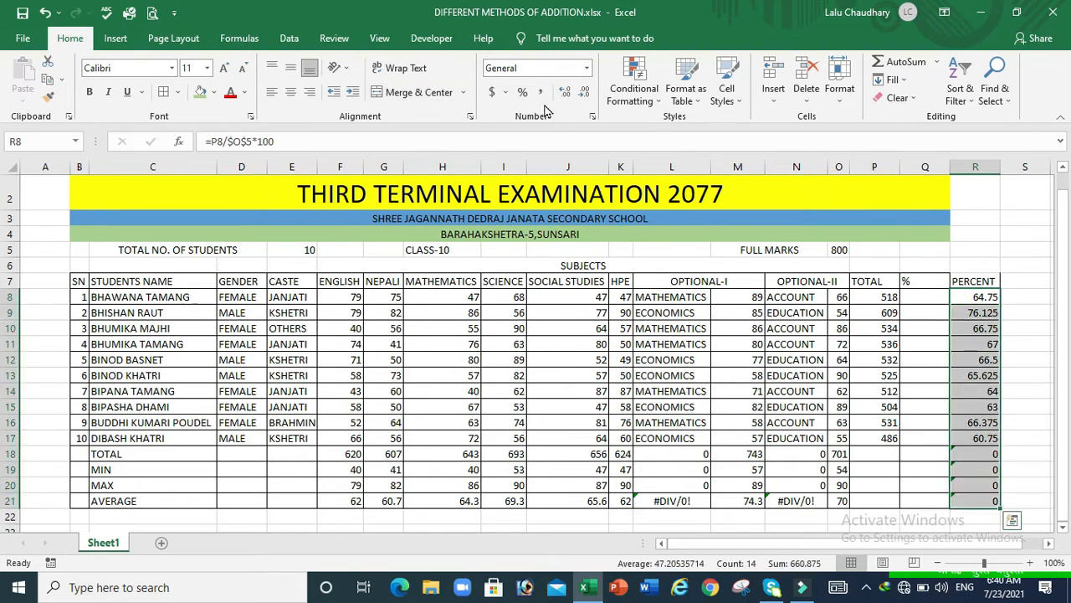
{"action": "left_click", "coordinate": [584, 92]}
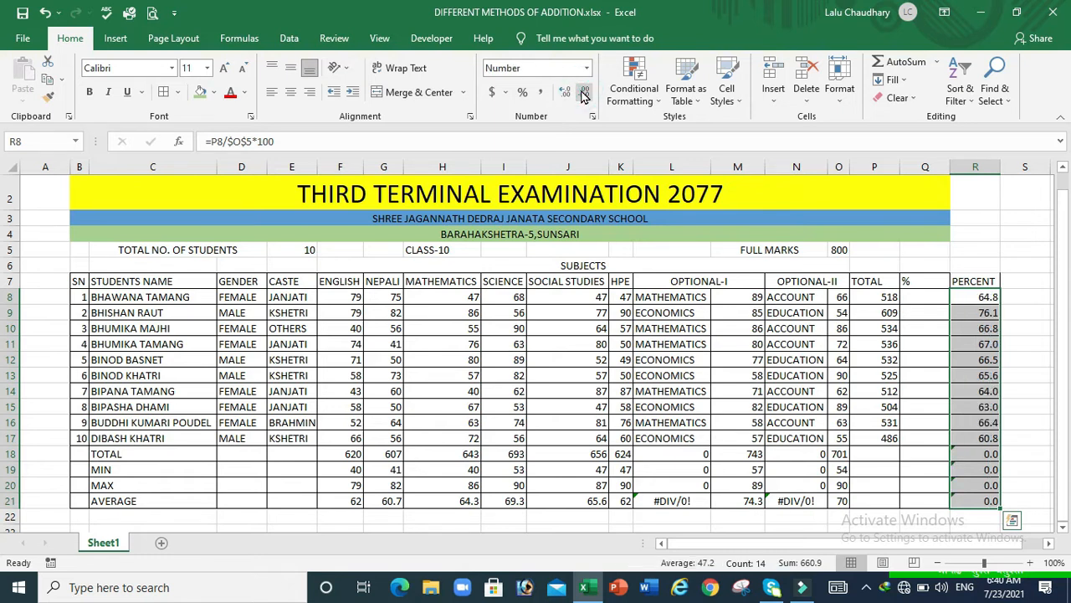
{"action": "left_click", "coordinate": [924, 300]}
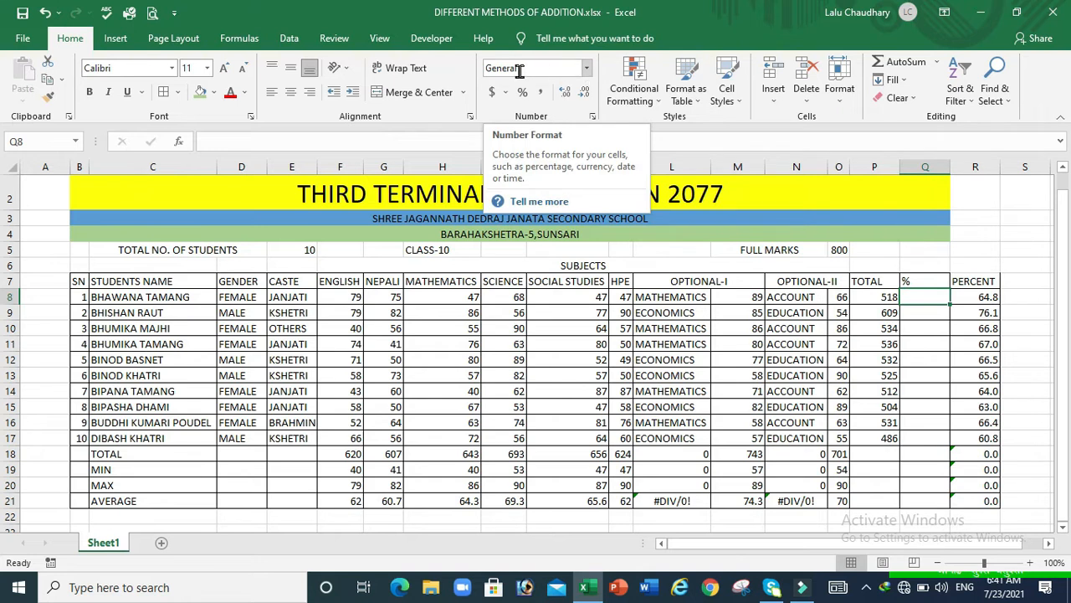
Apply Percent Style to Q8 and fill that format down to Q21
{"action": "left_click", "coordinate": [588, 68]}
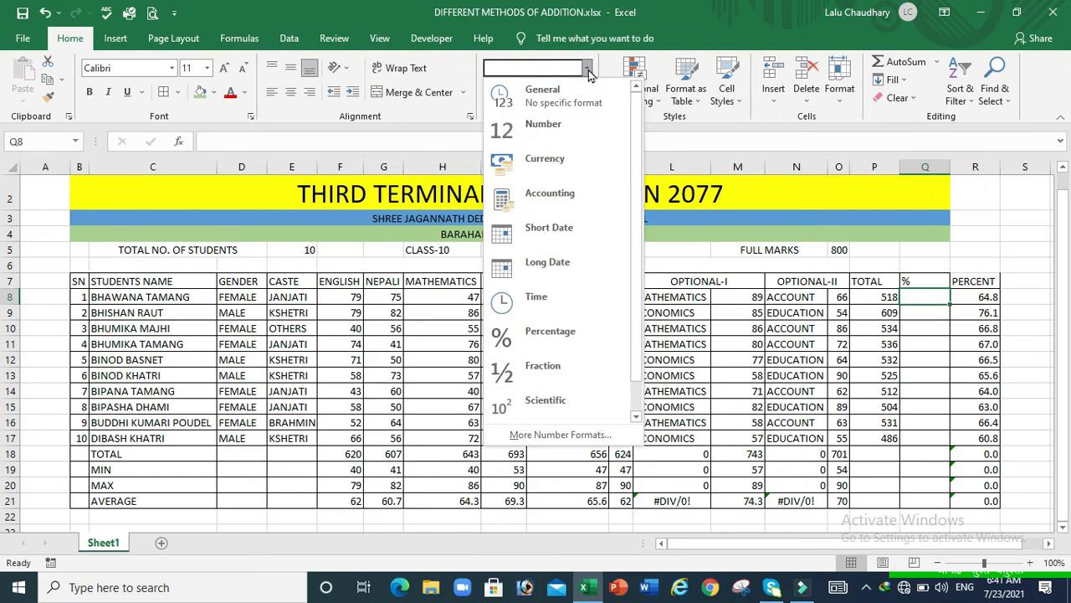
{"action": "left_click", "coordinate": [572, 341]}
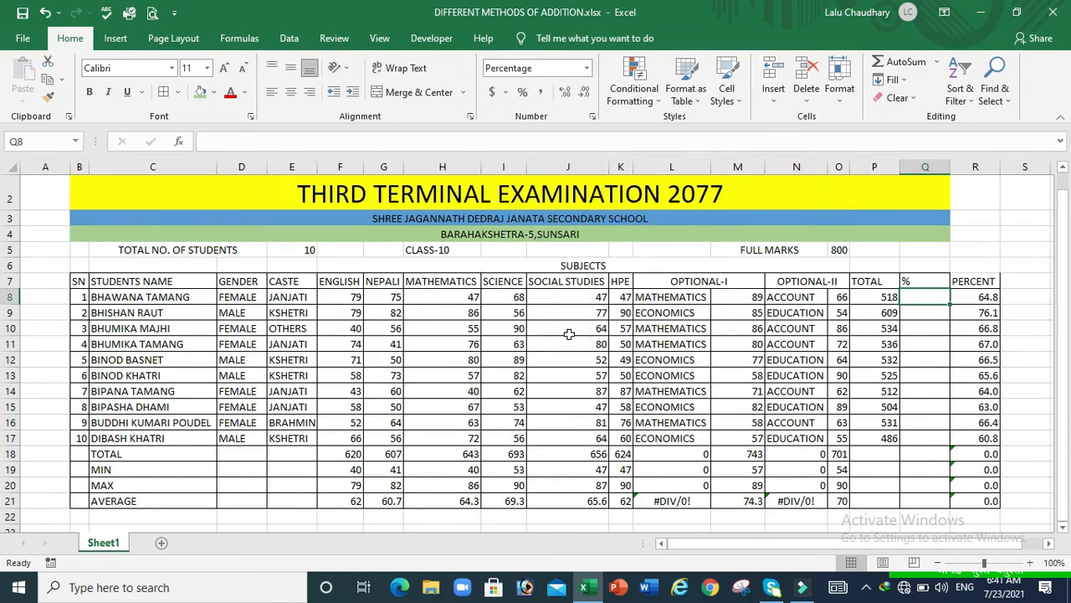
{"action": "left_click", "coordinate": [589, 69]}
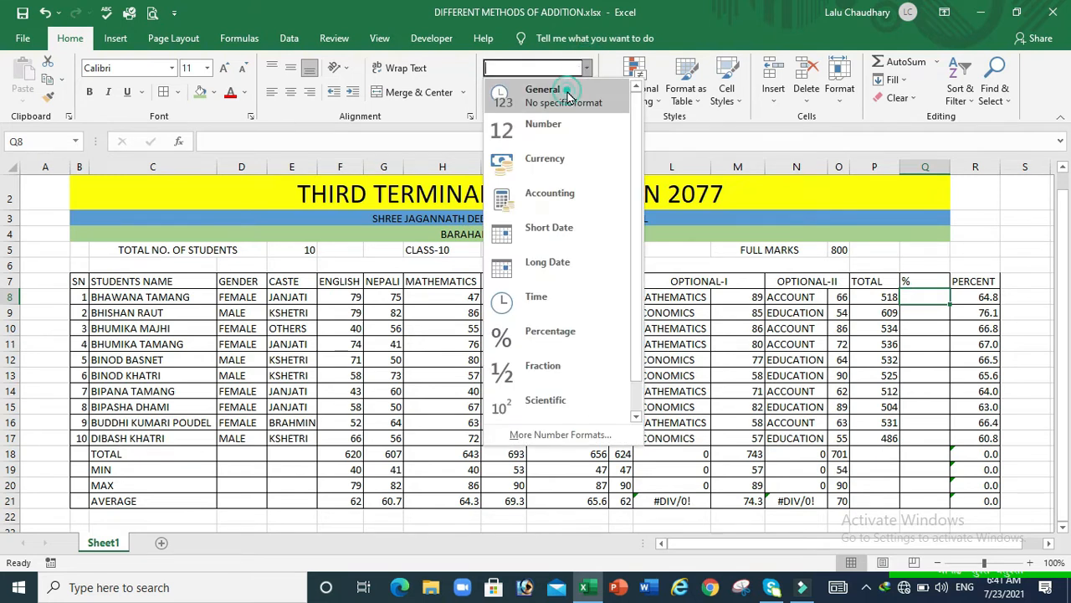
{"action": "left_click", "coordinate": [568, 94]}
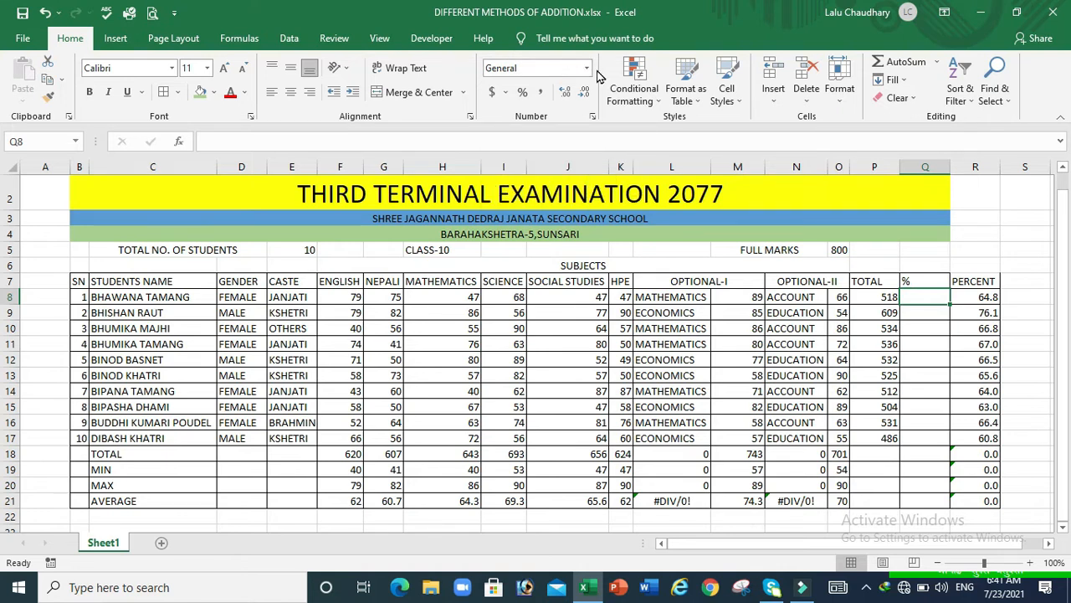
{"action": "left_click", "coordinate": [521, 93]}
{"action": "left_click_drag", "start_coordinate": [950, 303], "coordinate": [960, 518]}
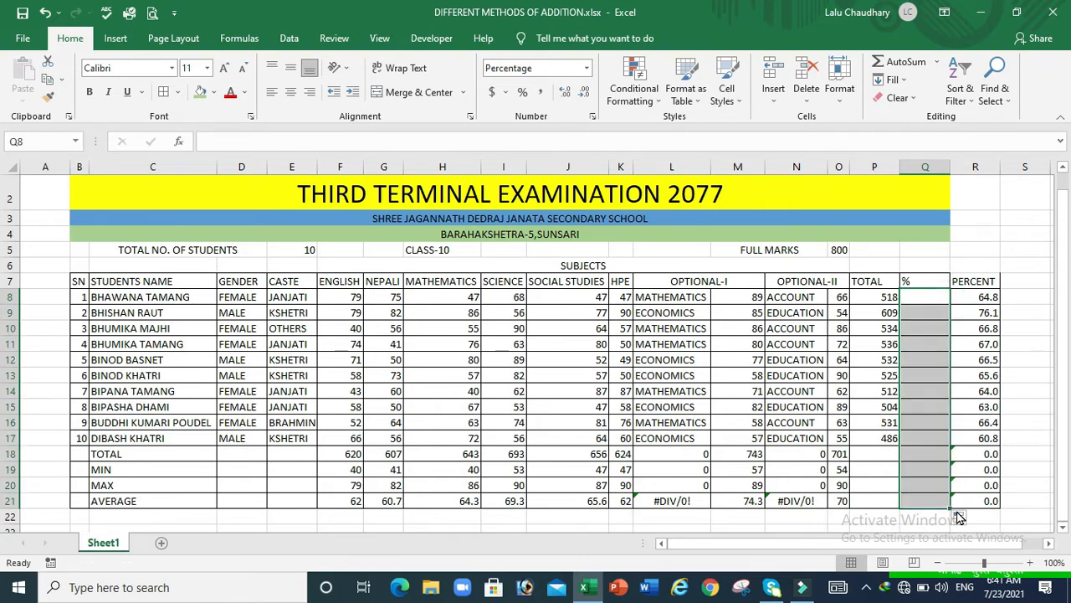
{"action": "left_click", "coordinate": [960, 517]}
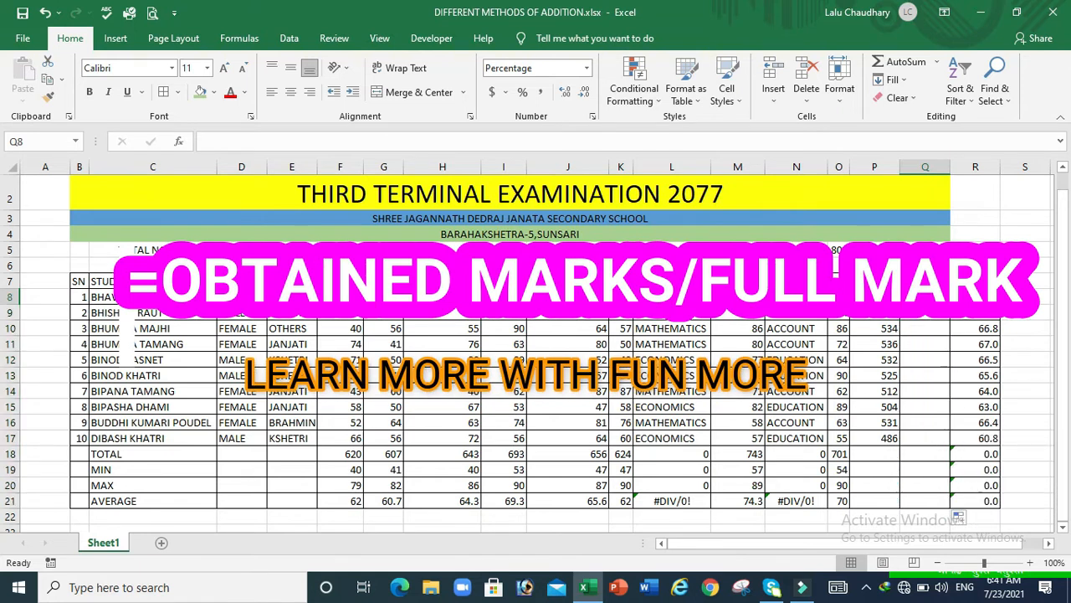
Enter =P8/$O$5 in Q8 and copy it down the % column (65% to 61%)
{"action": "type", "text": "="}
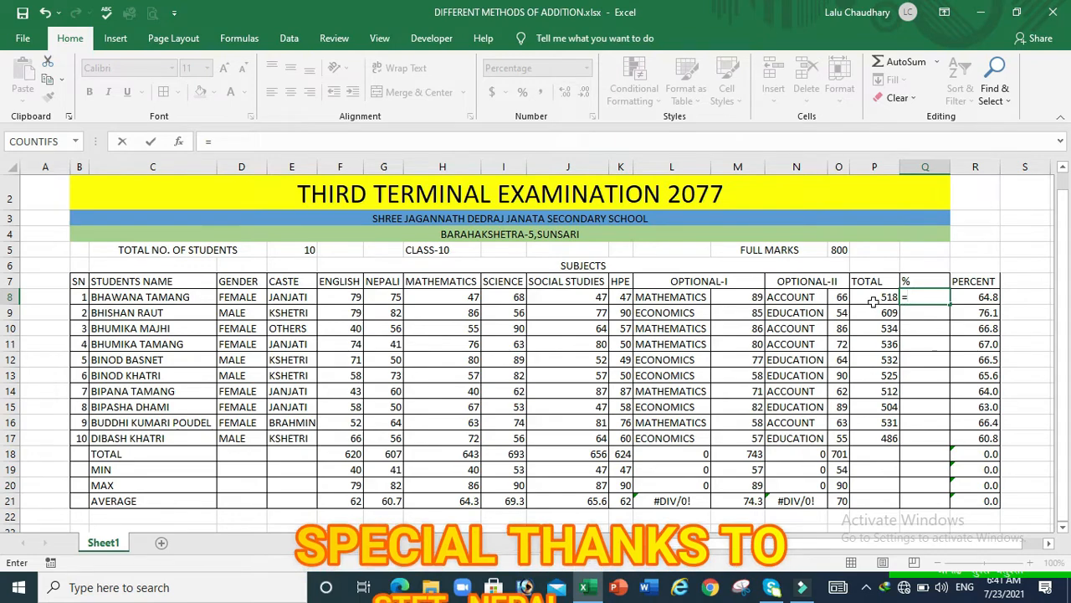
{"action": "left_click", "coordinate": [872, 298]}
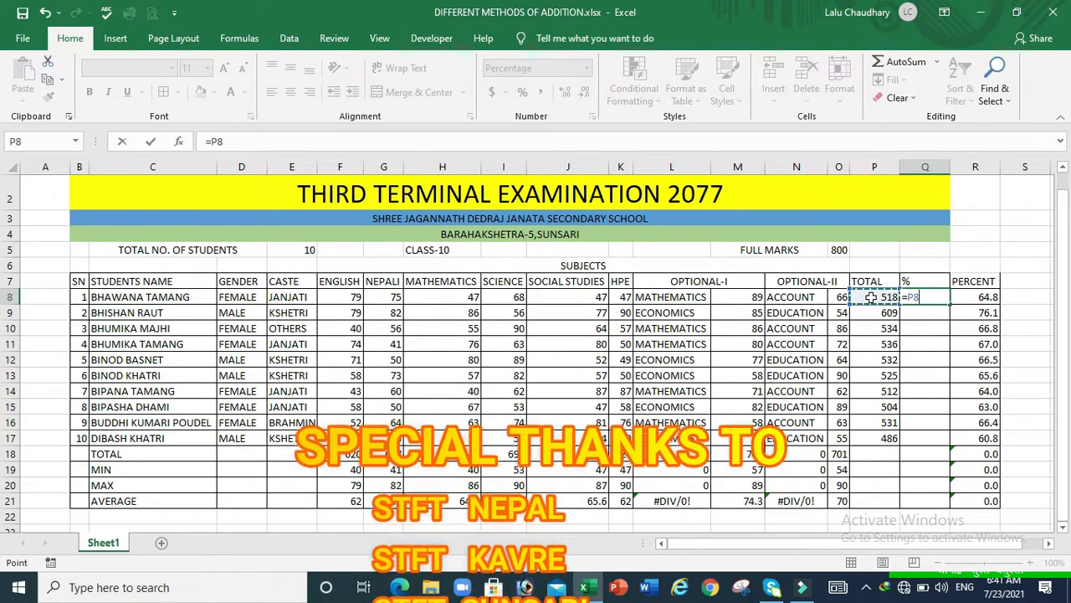
{"action": "type", "text": "/"}
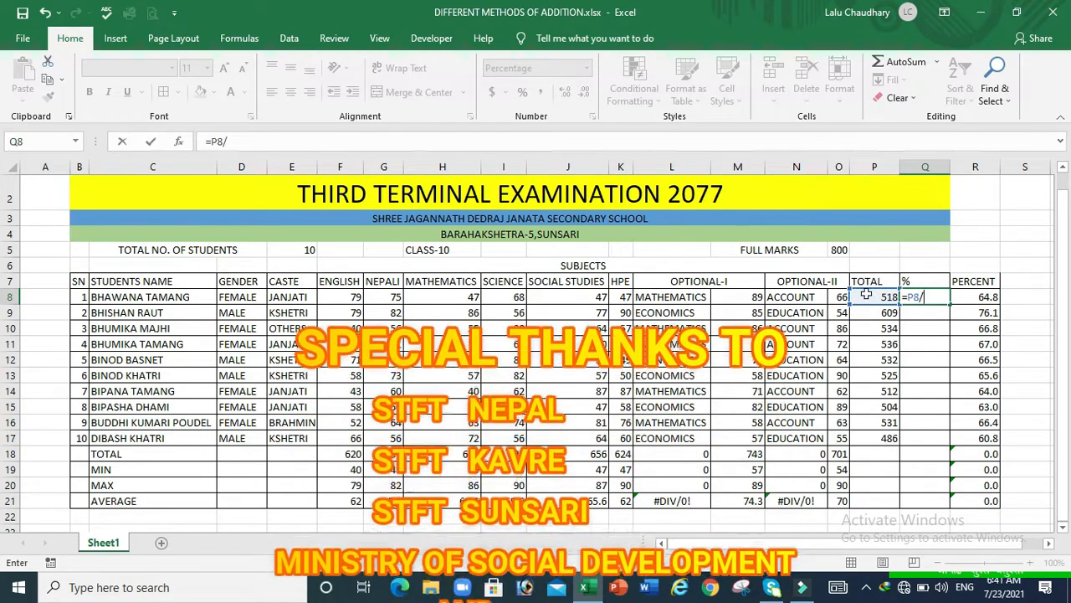
{"action": "left_click", "coordinate": [838, 249]}
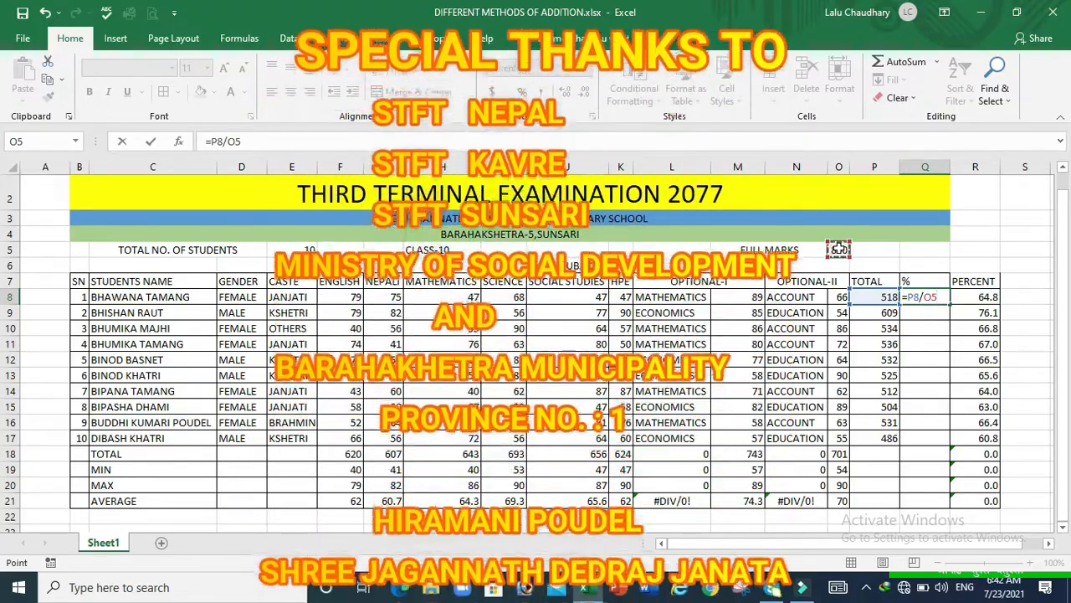
{"action": "key", "text": "F4"}
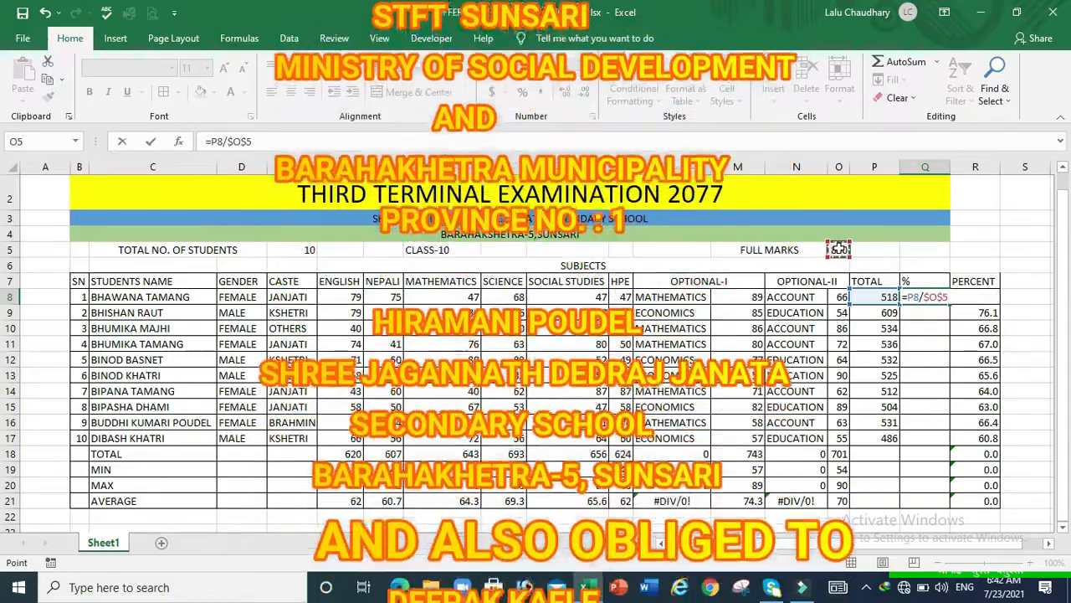
{"action": "key", "text": "Return"}
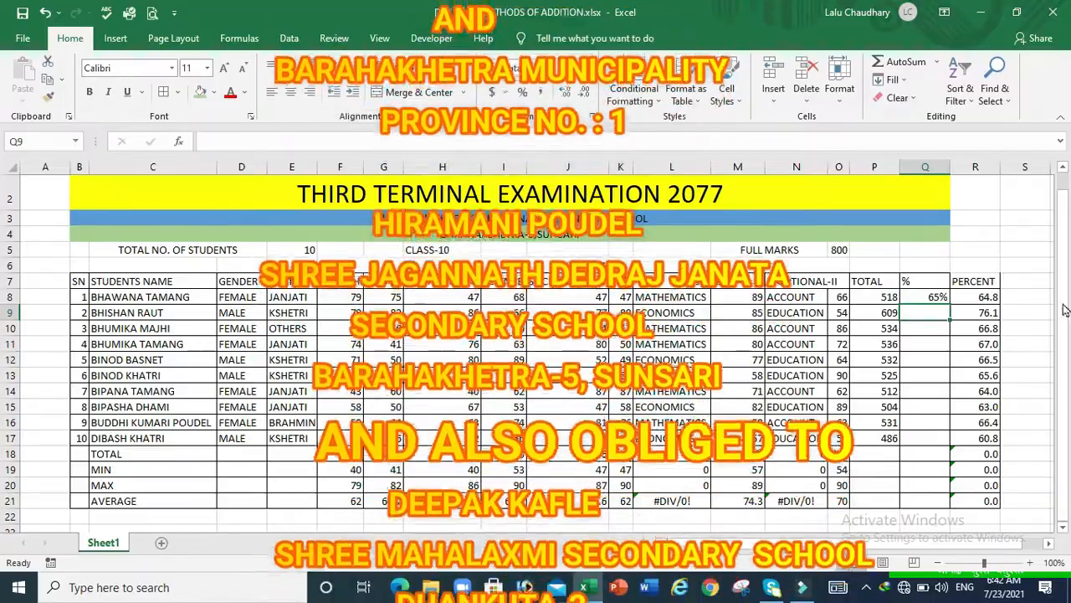
{"action": "left_click", "coordinate": [929, 300]}
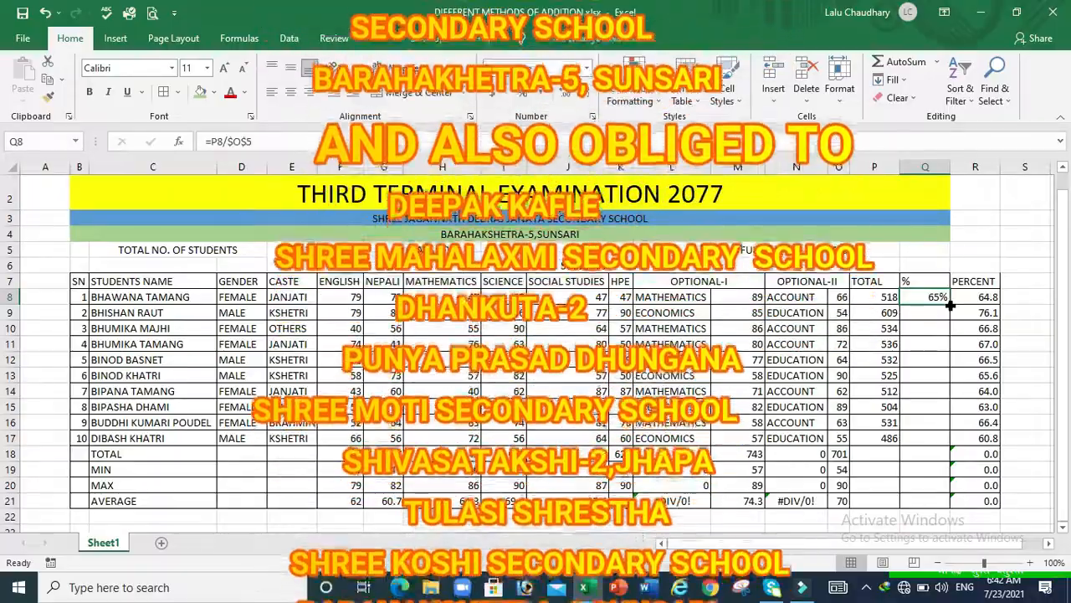
{"action": "double_click", "coordinate": [951, 305]}
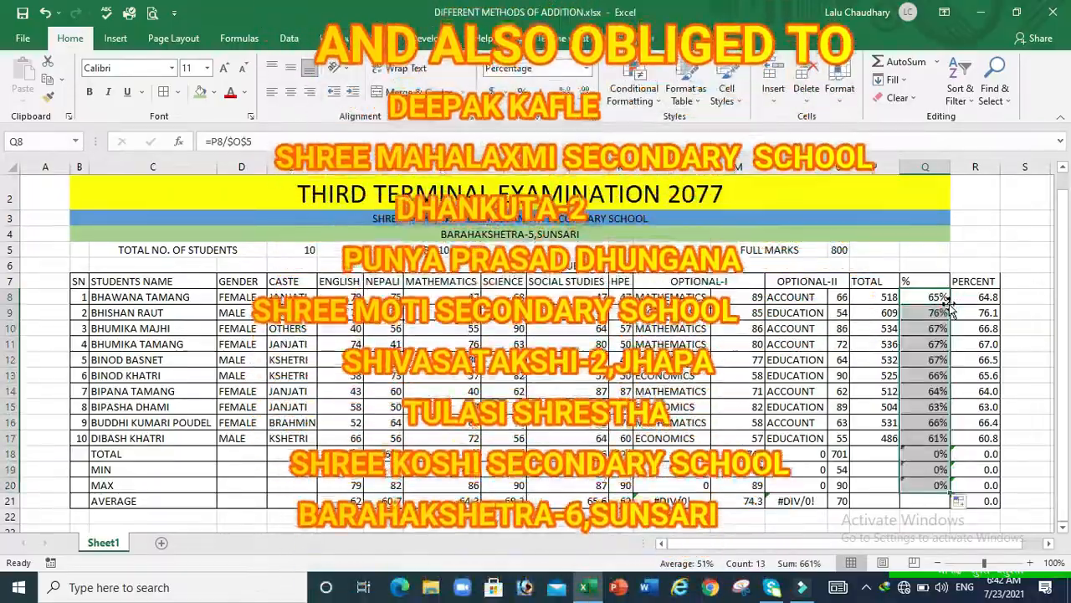